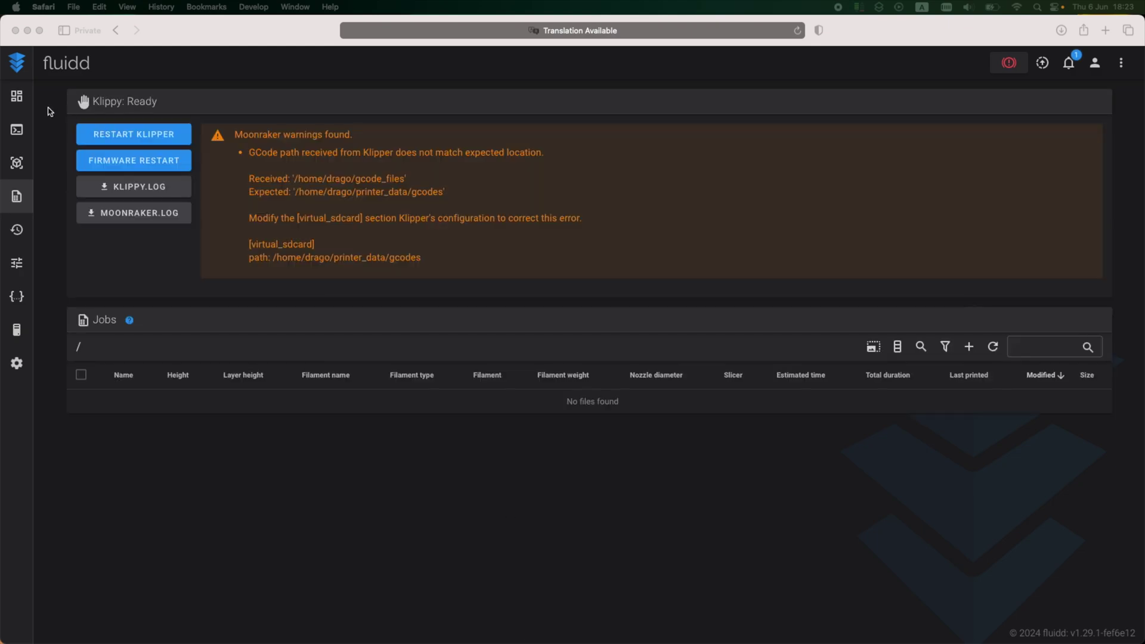
Step: Open the Fluidd dashboard, which shows the Moonraker GCode path warning
{"action": "left_click", "coordinate": [16, 98]}
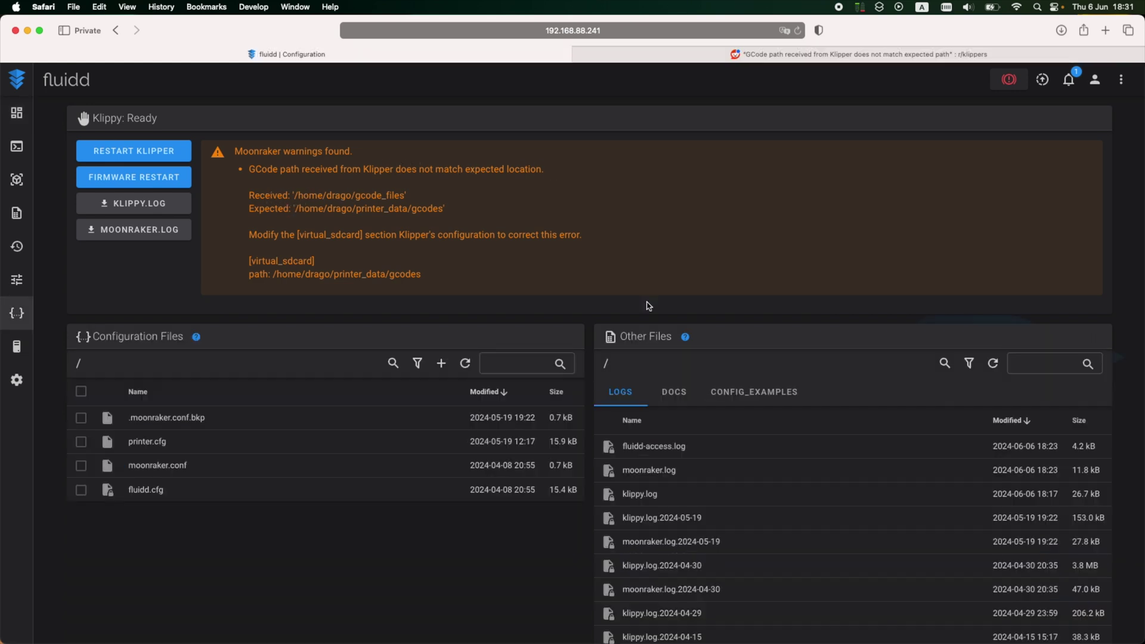
Step: Launch Terminal and SSH into voronpi.local, entering the account password
{"action": "key", "text": "super+space"}
{"action": "type", "text": "ter"}
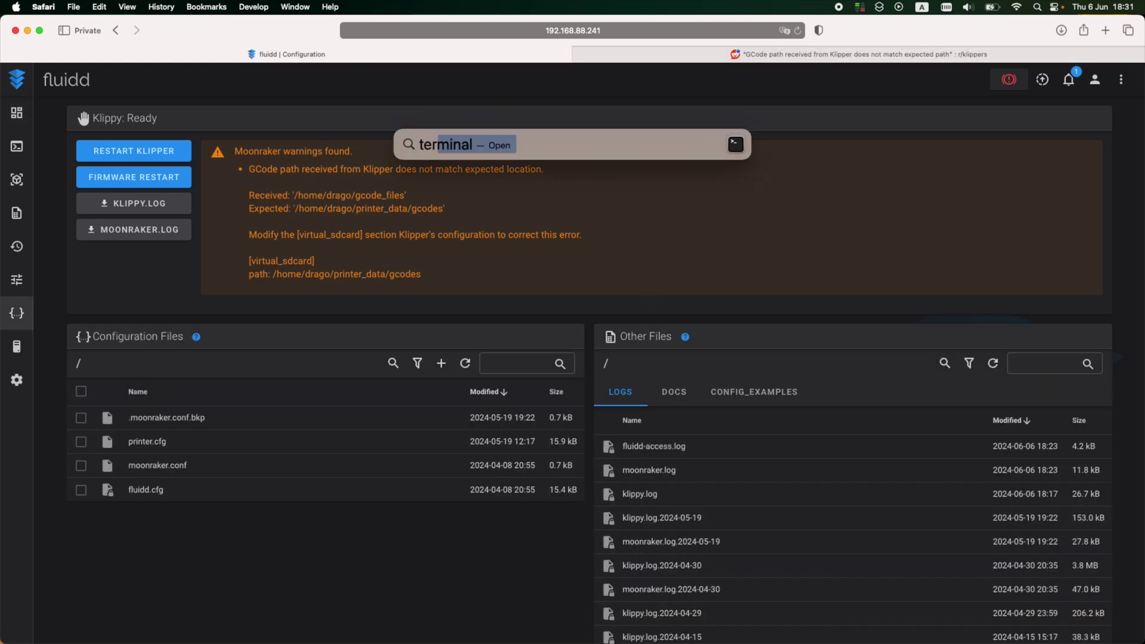
{"action": "key", "text": "Return"}
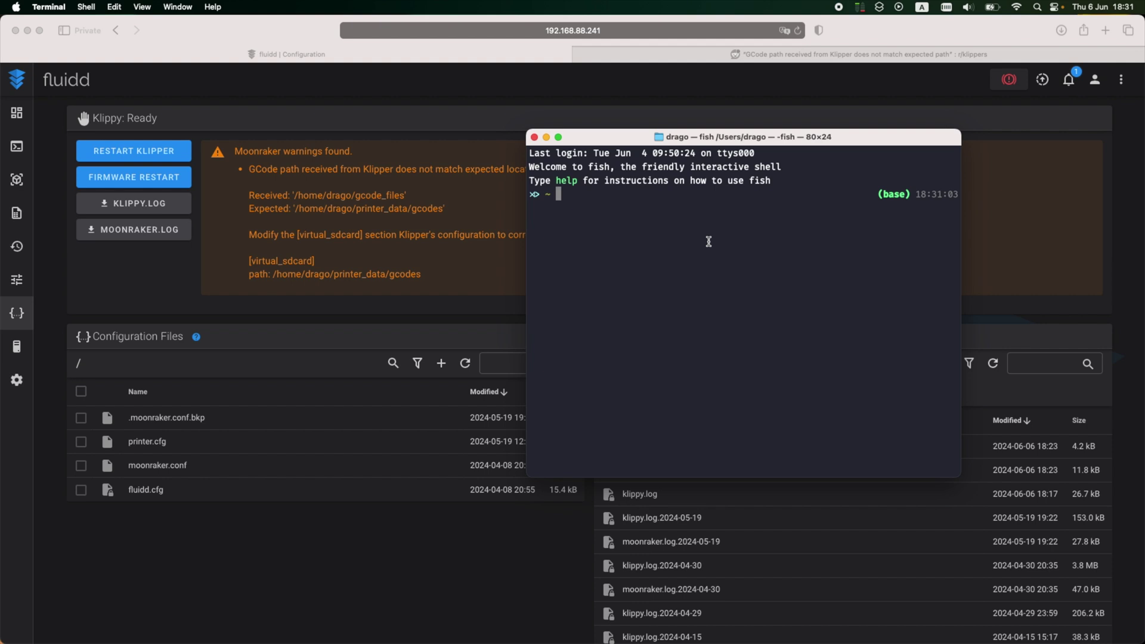
{"action": "type", "text": "ssh drago@voronpi.local"}
{"action": "key", "text": "Return"}
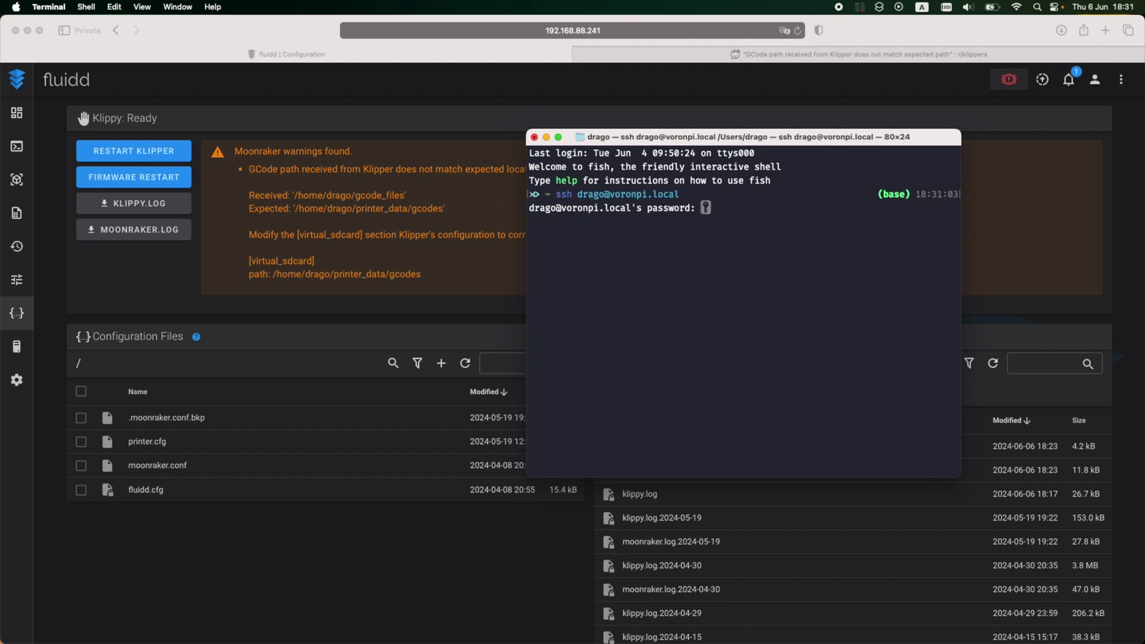
{"action": "key", "text": "Return"}
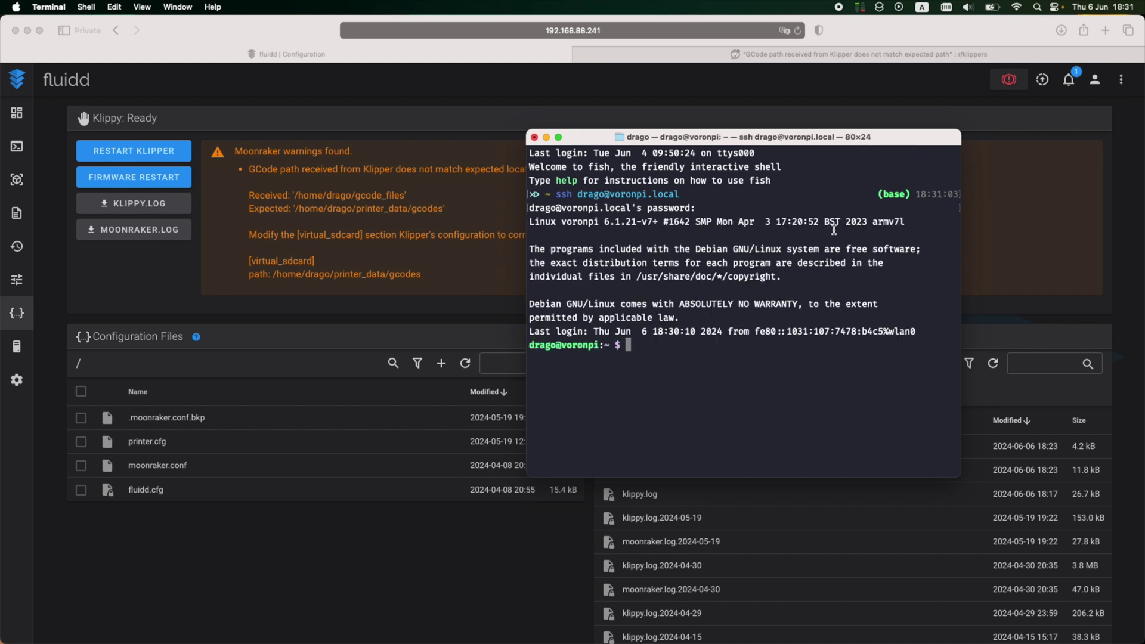
Step: With the fix instructions visible, stop the Moonraker service and go to the home directory
{"action": "left_click", "coordinate": [841, 54]}
{"action": "left_click_drag", "start_coordinate": [733, 136], "coordinate": [769, 97]}
{"action": "type", "text": "sudo servi"}
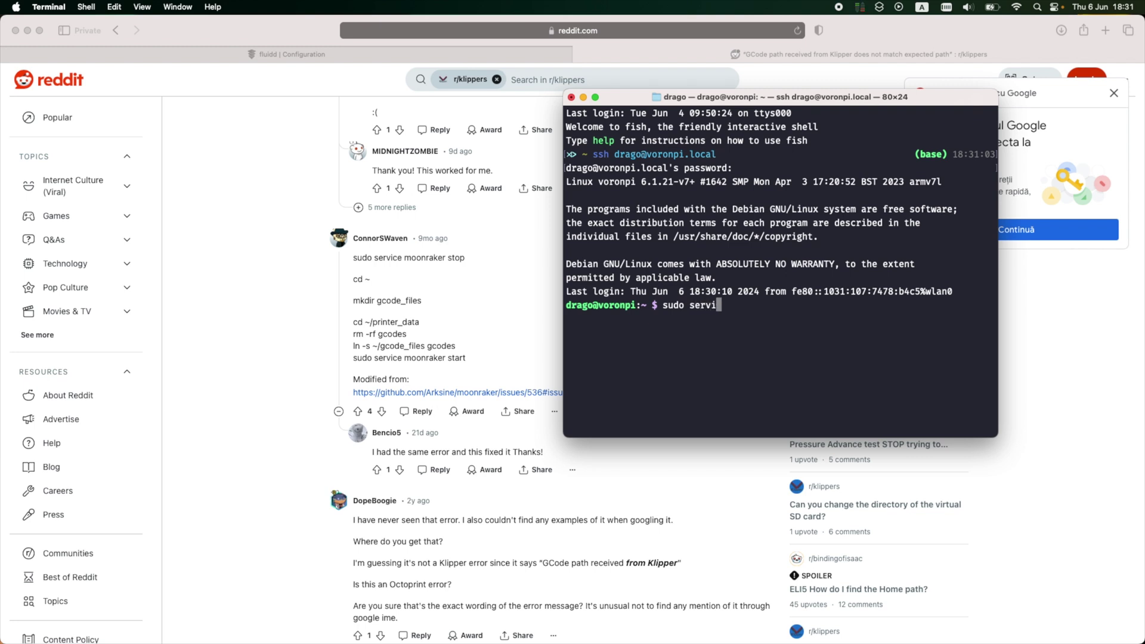
{"action": "type", "text": "ce moonraker stop"}
{"action": "key", "text": "Return"}
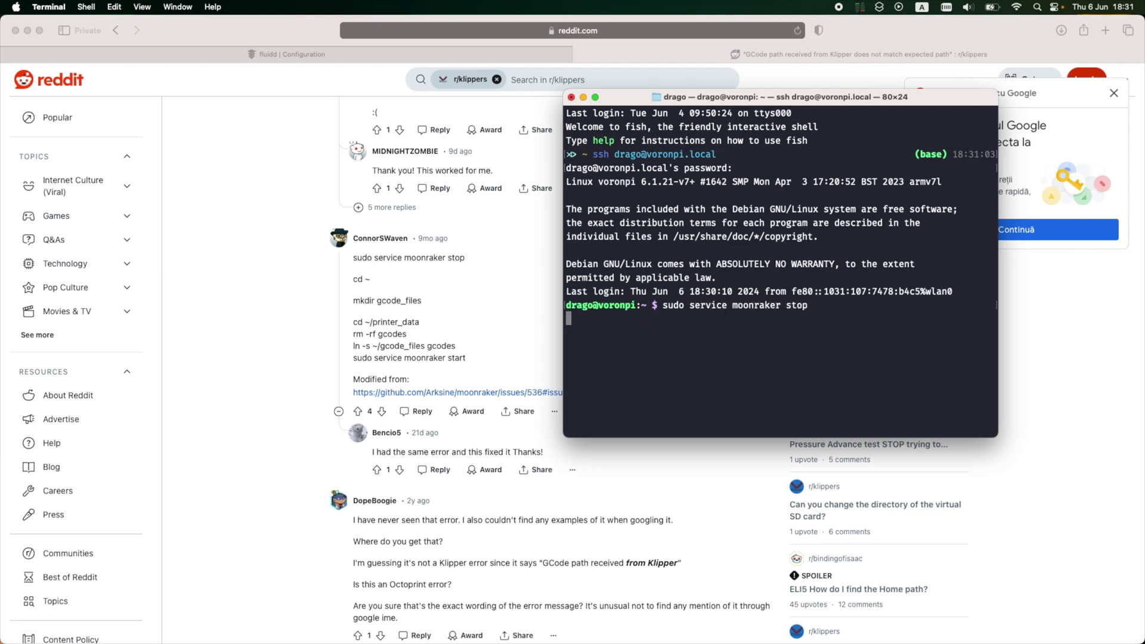
{"action": "type", "text": "cd ~"}
{"action": "key", "text": "Return"}
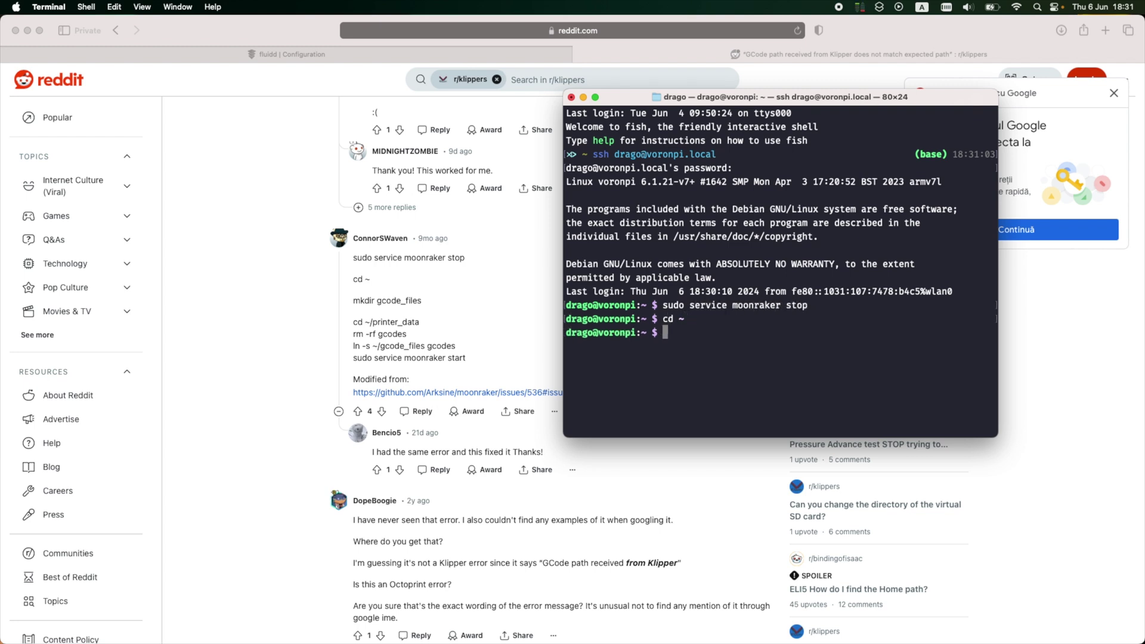
Step: Create the gcode_files folder and delete the old gcodes folder in ~/printer_data
{"action": "type", "text": "mkdir gcode_files"}
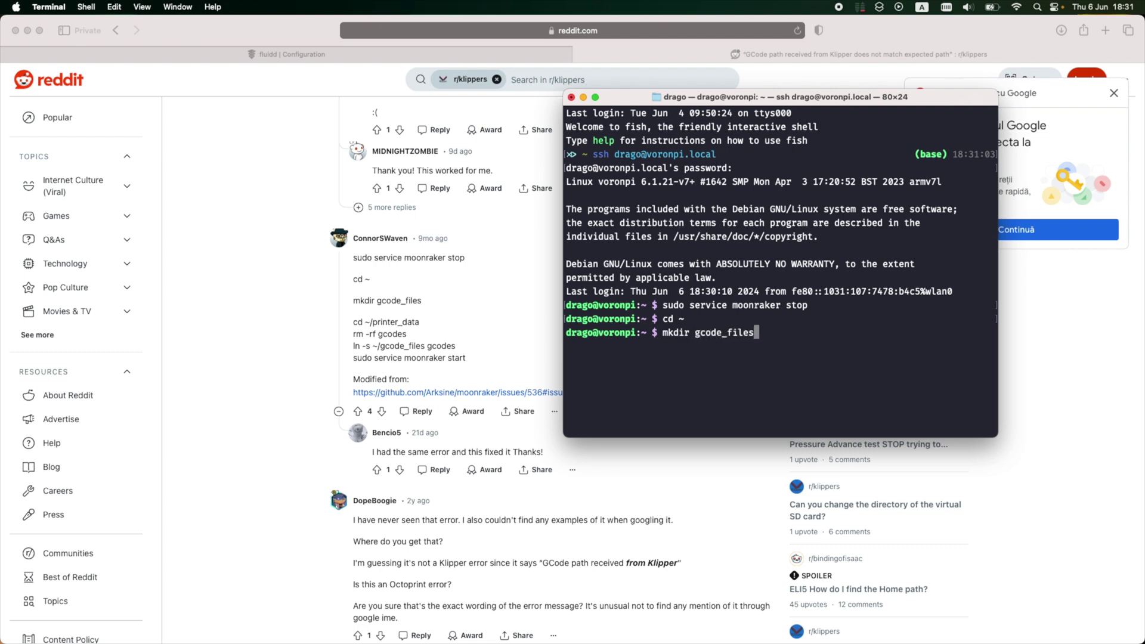
{"action": "key", "text": "Return"}
{"action": "type", "text": "cd ~/printer_data/"}
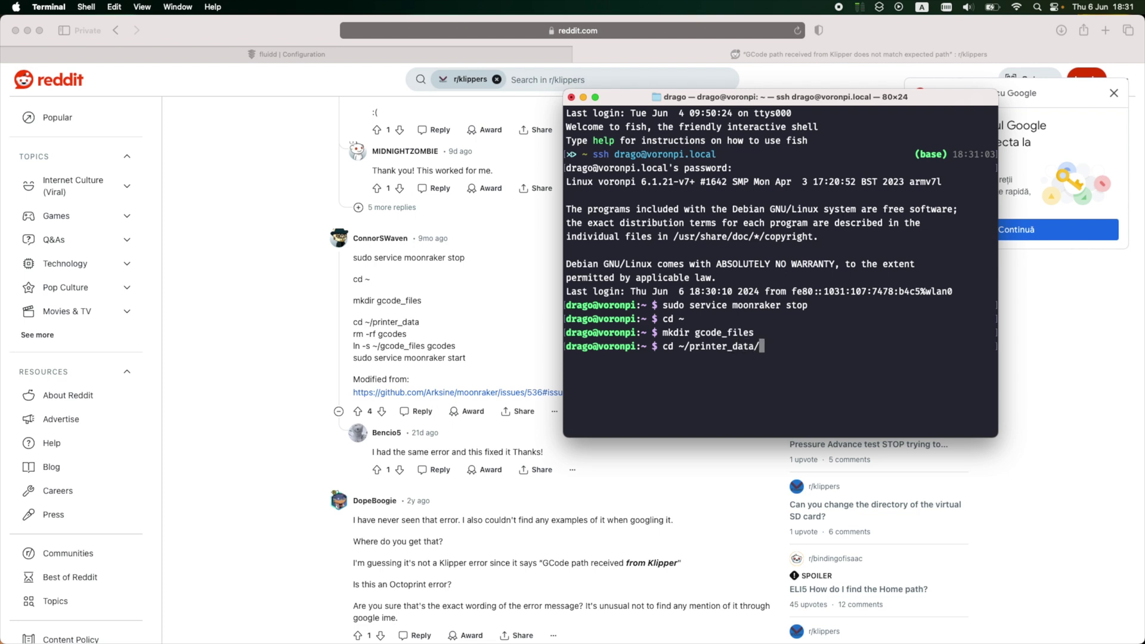
{"action": "key", "text": "Return"}
{"action": "type", "text": "rm -"}
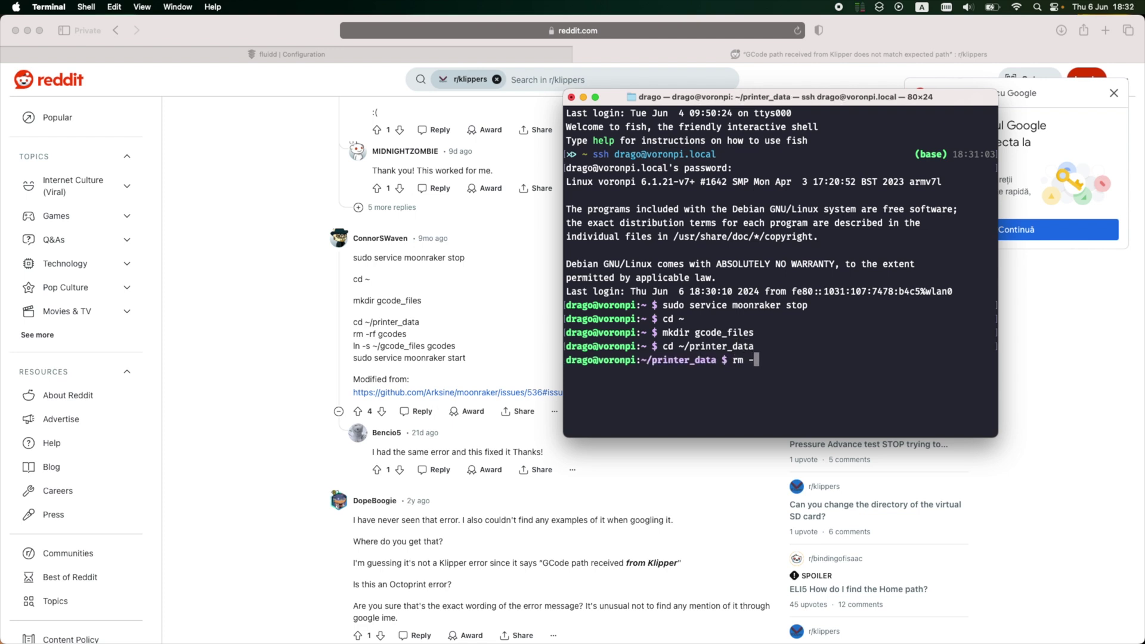
{"action": "type", "text": "rf gcodes"}
{"action": "key", "text": "Return"}
Step: Link gcodes to ~/gcode_files with ln -s and start the Moonraker service again
{"action": "type", "text": "ln -s "}
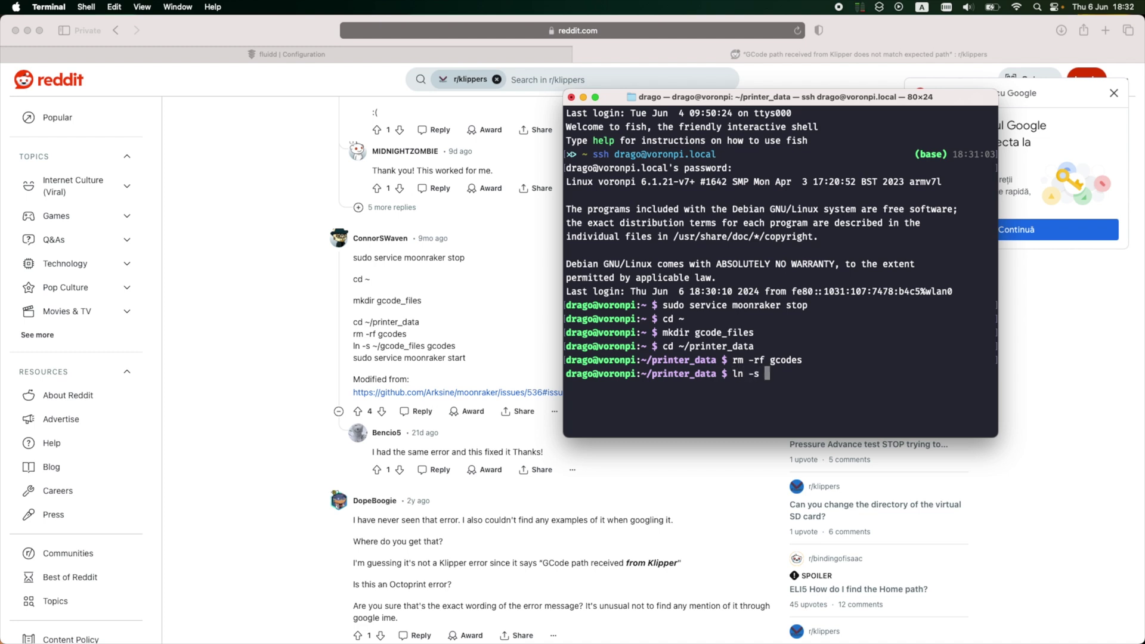
{"action": "type", "text": "~/gcode_files/"}
{"action": "key", "text": "BackSpace"}
{"action": "key", "text": "BackSpace"}
{"action": "type", "text": "gcodes"}
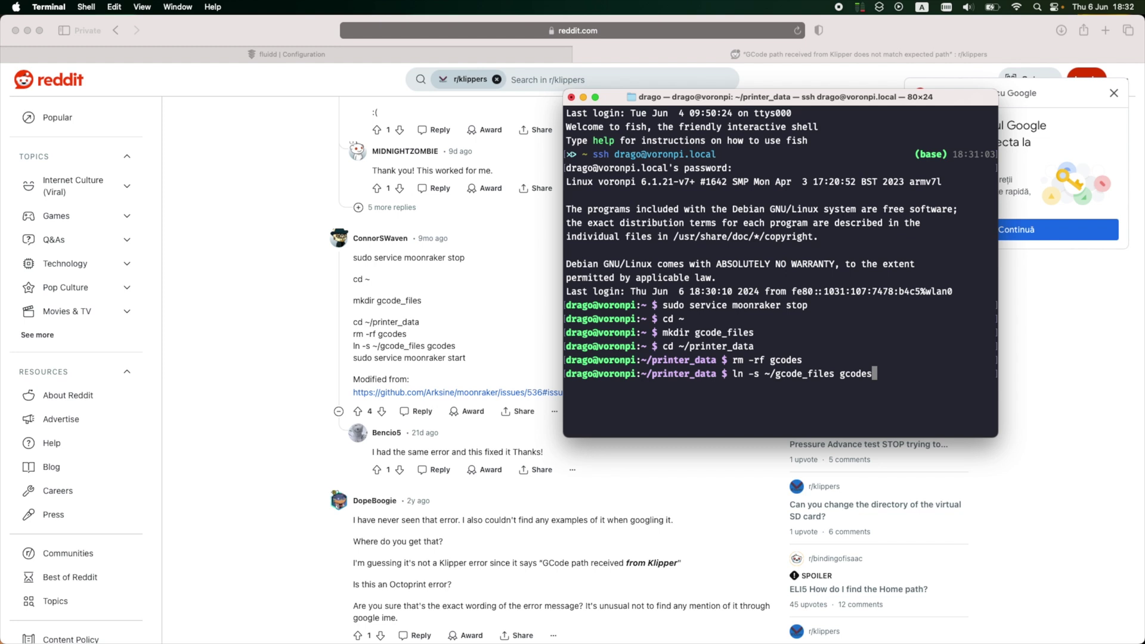
{"action": "key", "text": "Return"}
{"action": "type", "text": "sudo service moonra"}
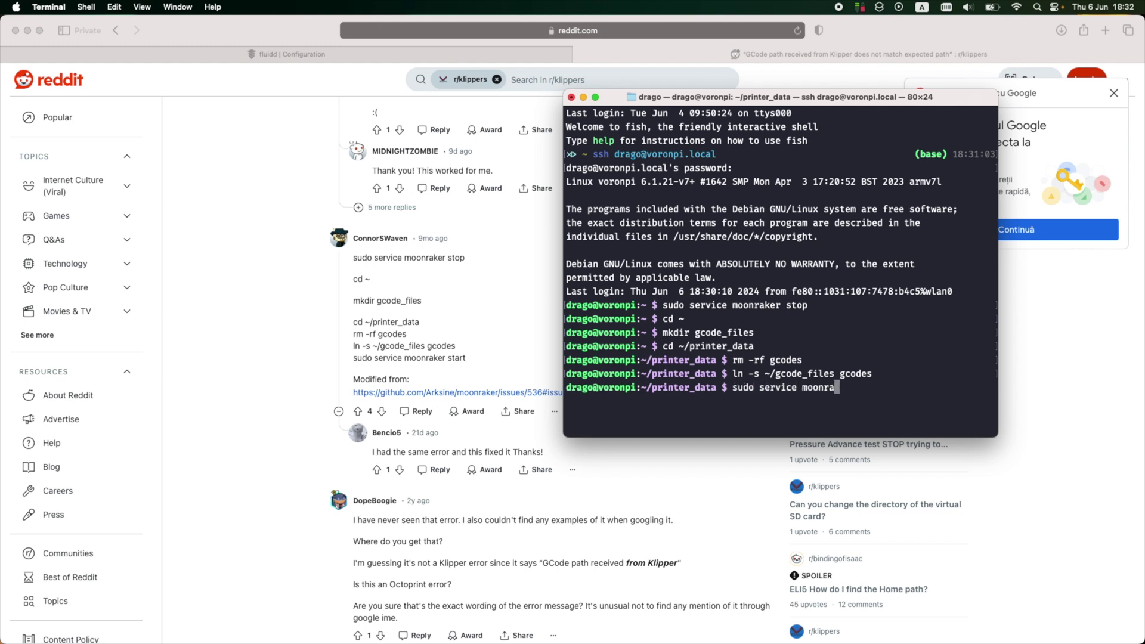
{"action": "type", "text": "ker start"}
{"action": "key", "text": "Return"}
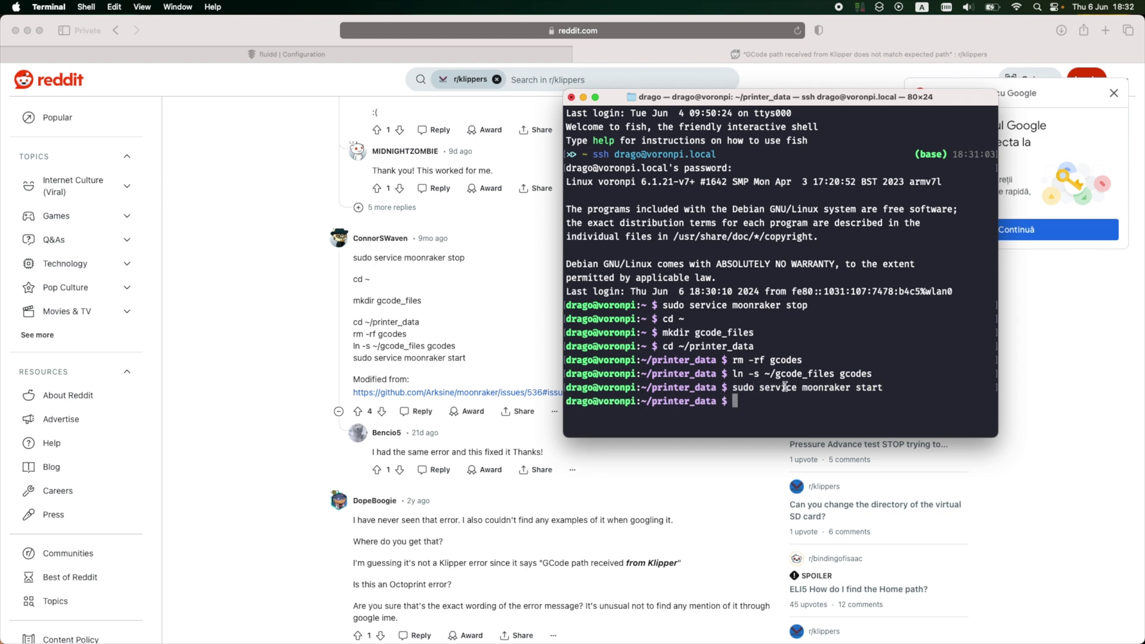
Step: Reconnect Fluidd to Moonraker, then load the Voron Design website in a new tab
{"action": "left_click", "coordinate": [268, 57]}
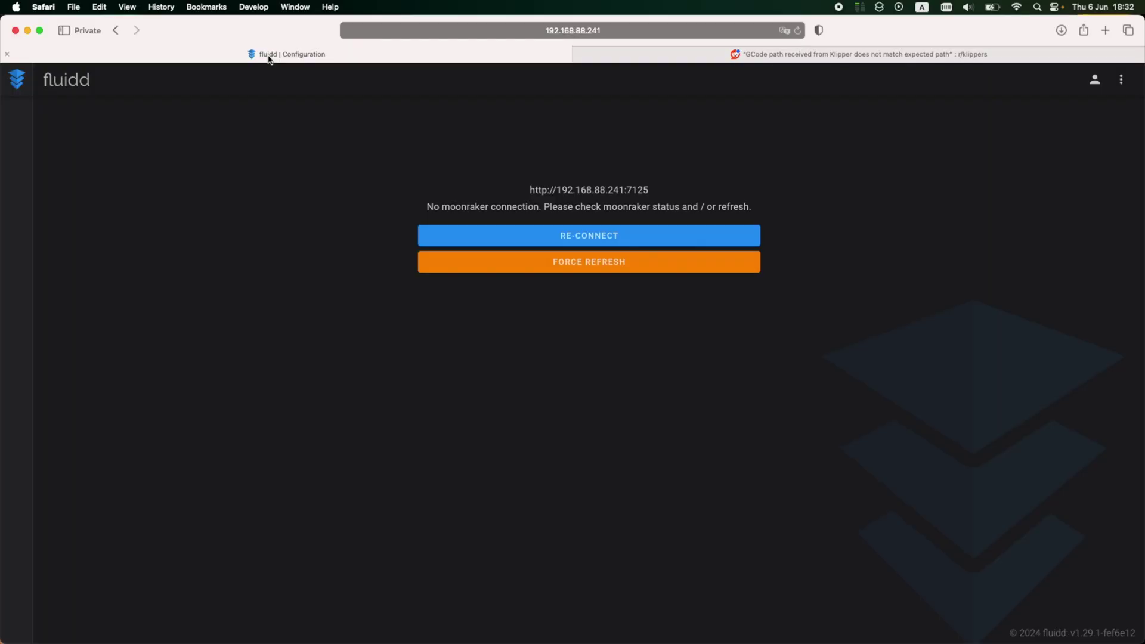
{"action": "left_click", "coordinate": [566, 235]}
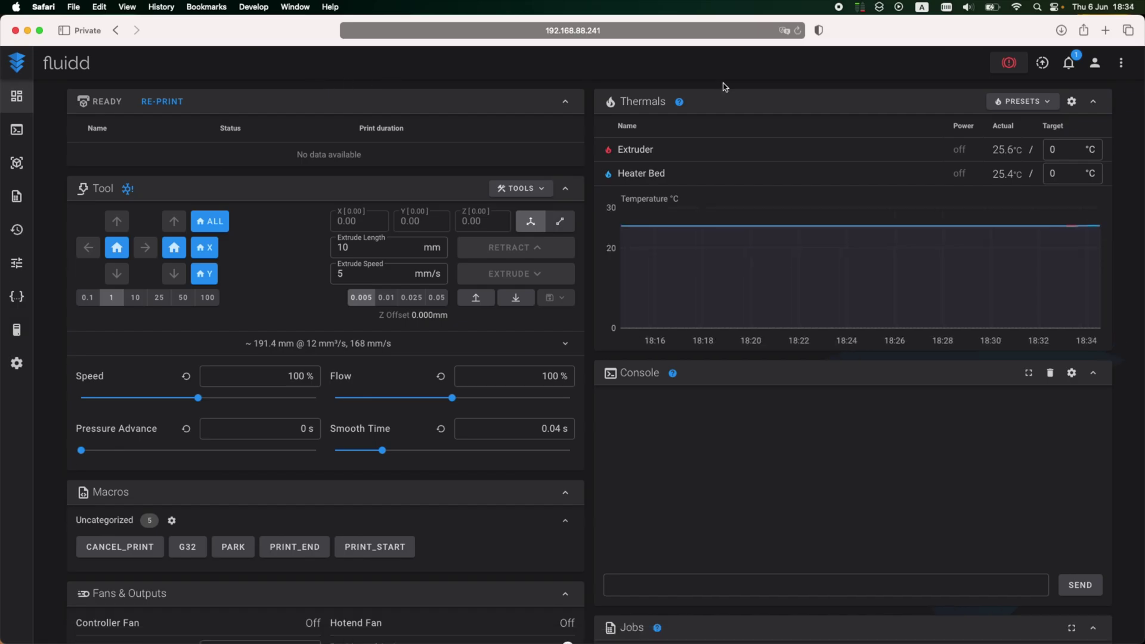
{"action": "key", "text": "super+t"}
{"action": "type", "text": "vorondesign.com"}
{"action": "key", "text": "Return"}
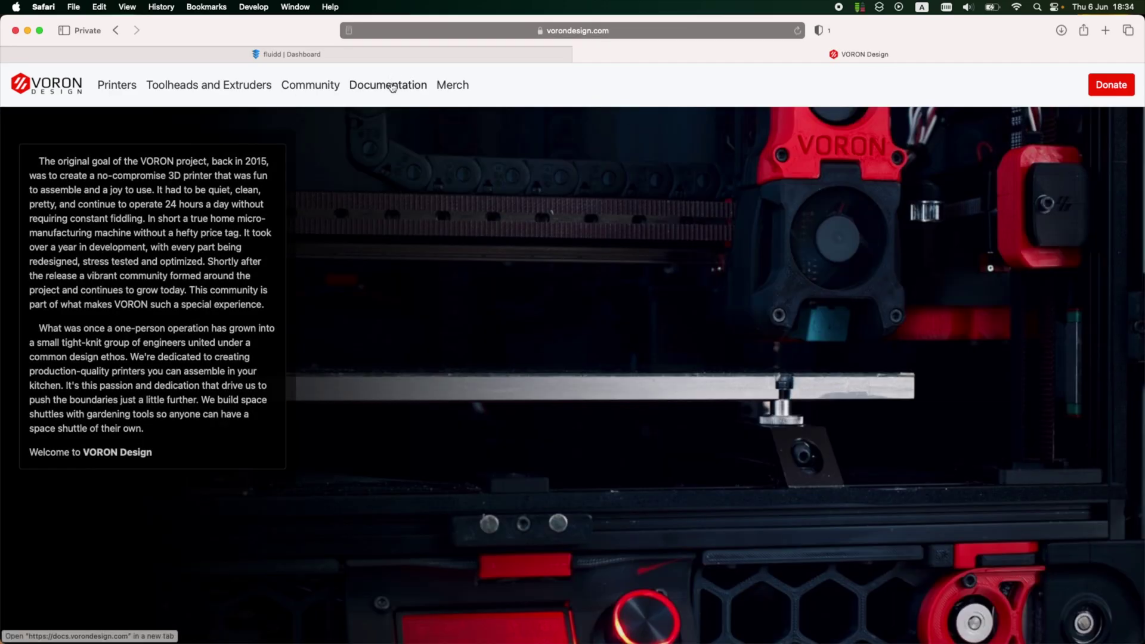
Step: Go to Voron Documentation > The Build > Initial Startup and reach Verify Temperature
{"action": "left_click", "coordinate": [393, 81]}
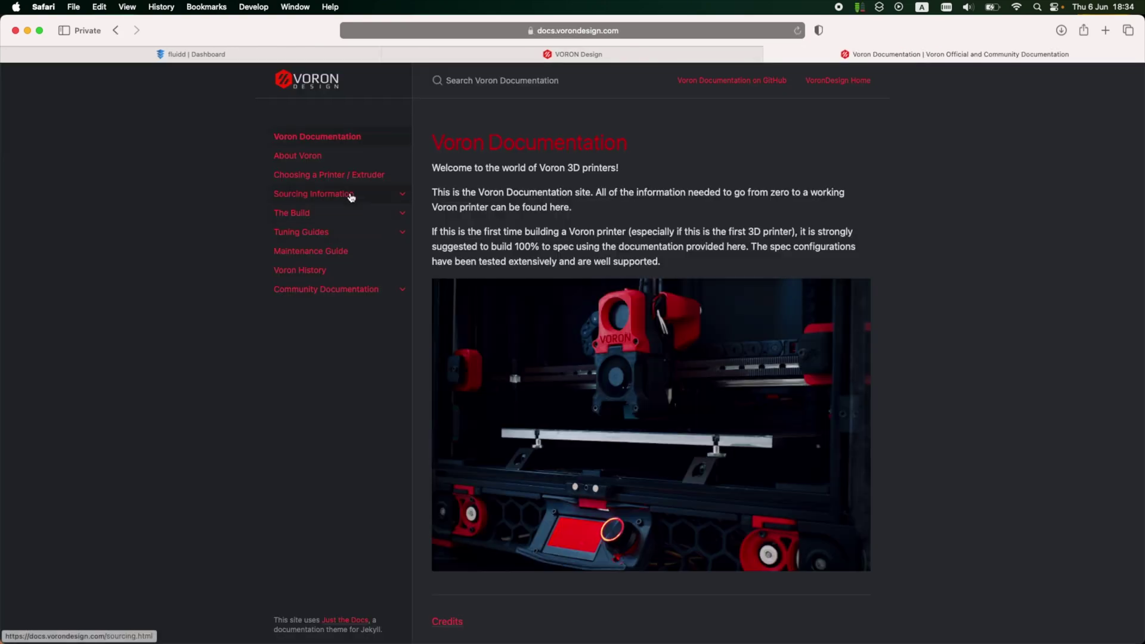
{"action": "left_click", "coordinate": [381, 214]}
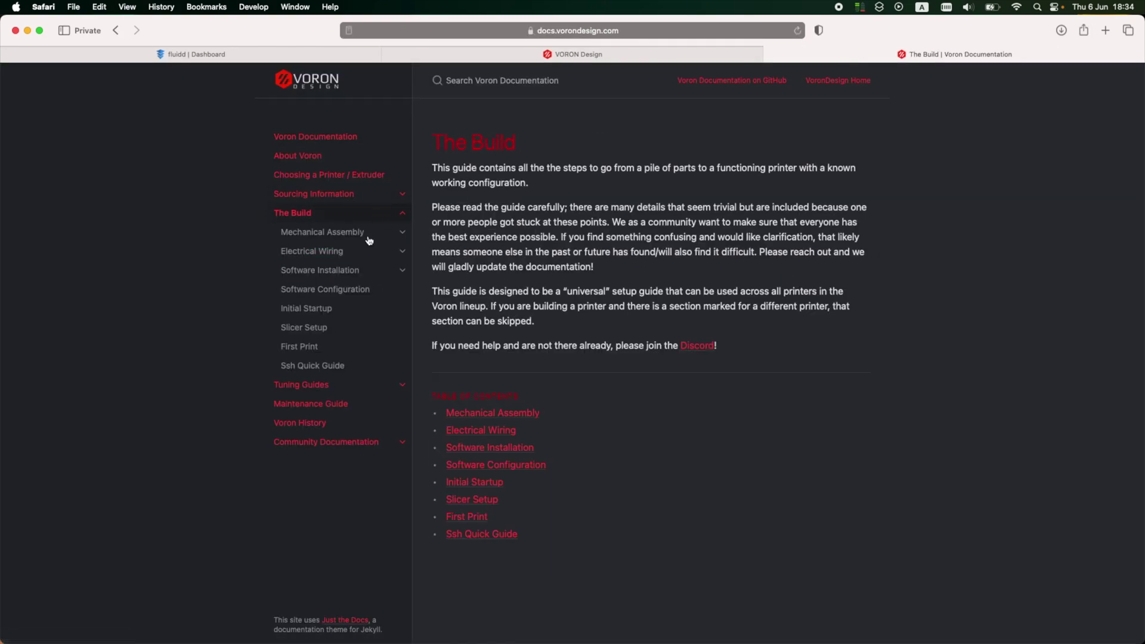
{"action": "left_click", "coordinate": [367, 289]}
{"action": "left_click", "coordinate": [332, 313]}
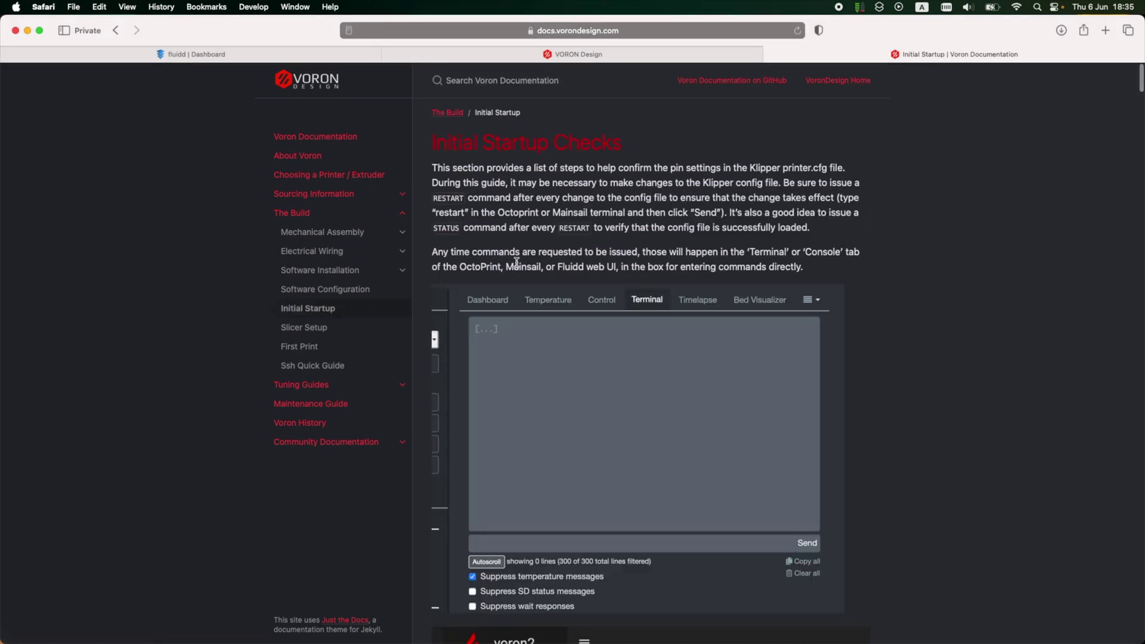
{"action": "scroll", "coordinate": [525, 286], "scroll_direction": "down", "scroll_amount": 20}
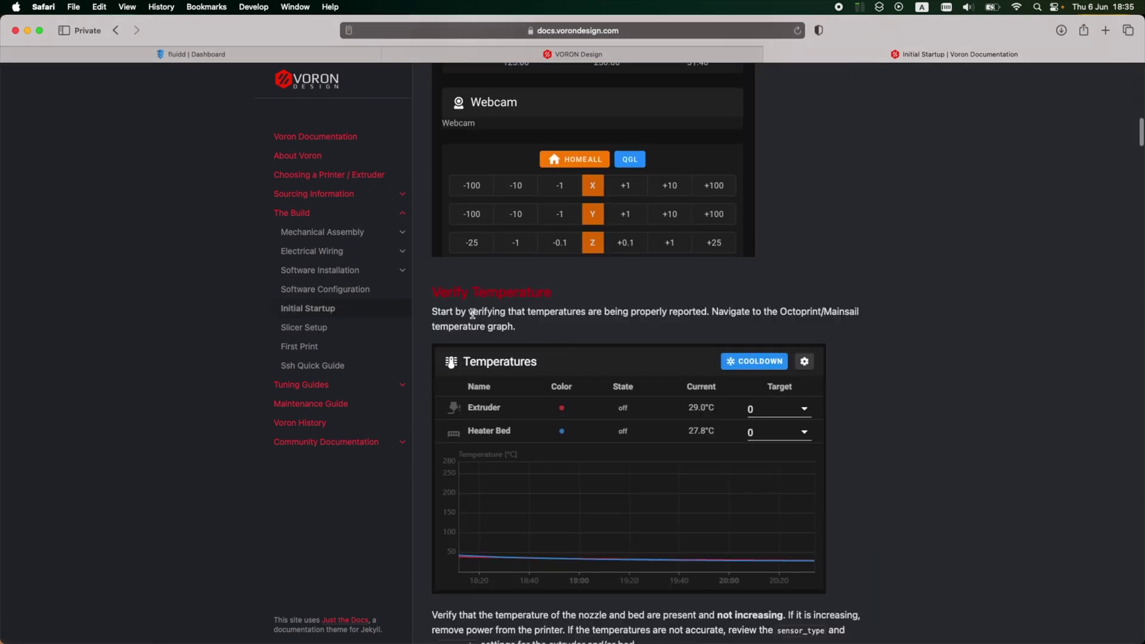
Step: In Fluidd, heat the extruder to 50 °C, then set its target back to 0
{"action": "key", "text": "ctrl+Tab"}
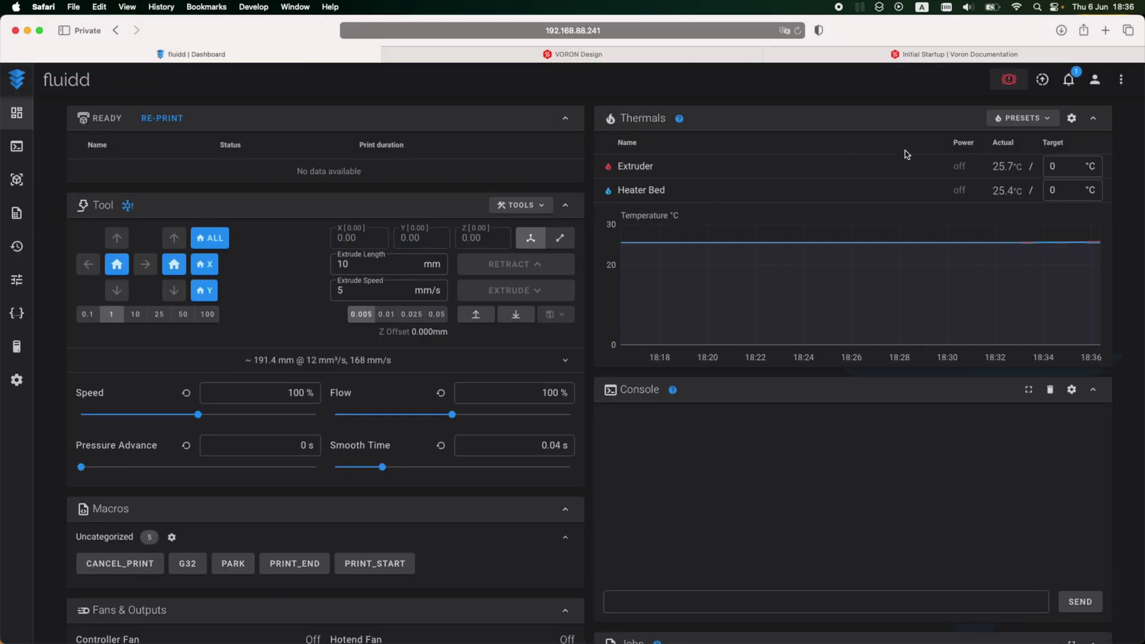
{"action": "left_click", "coordinate": [1051, 173]}
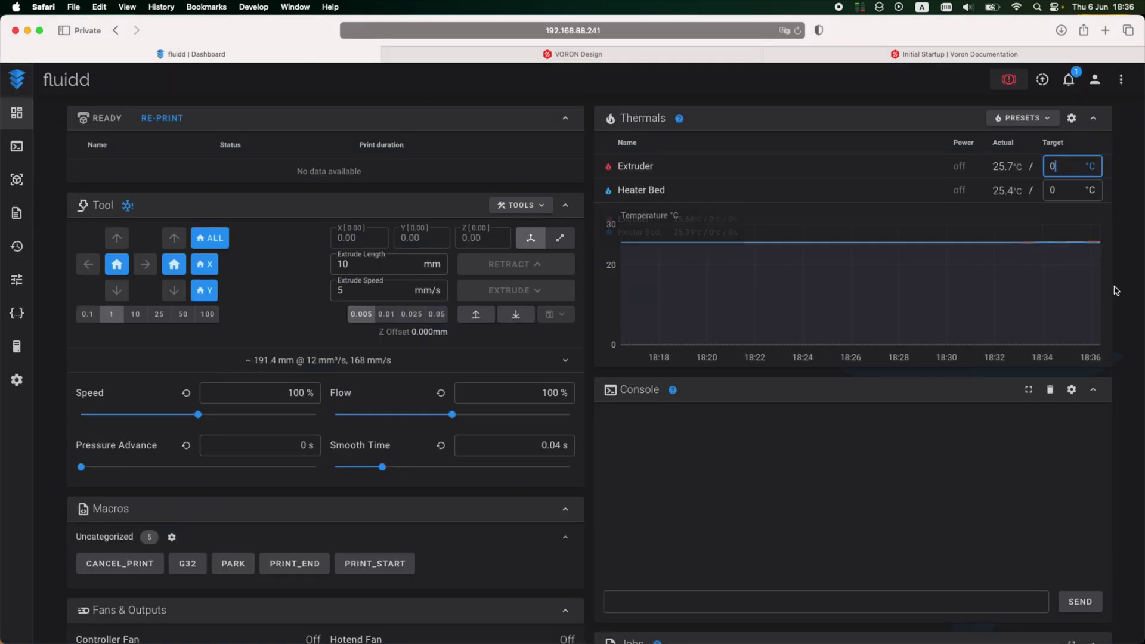
{"action": "type", "text": "5"}
{"action": "key", "text": "Return"}
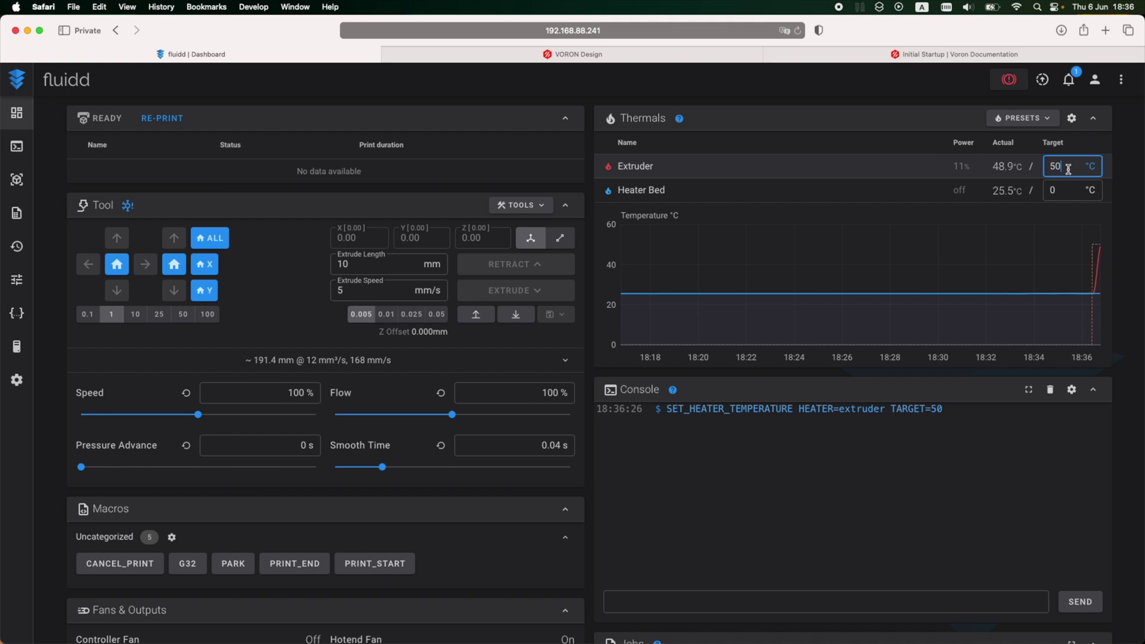
{"action": "key", "text": "BackSpace"}
{"action": "key", "text": "BackSpace"}
{"action": "type", "text": "0"}
{"action": "key", "text": "Return"}
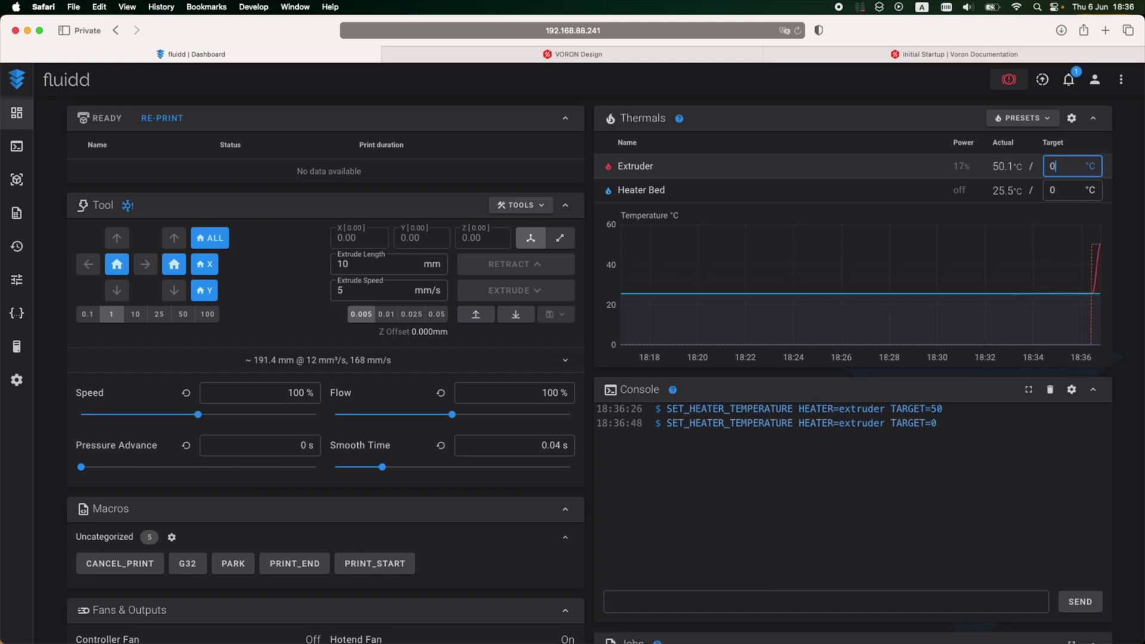
Step: Set the heater bed target to 50 °C, then turn it off again
{"action": "left_click", "coordinate": [1072, 188]}
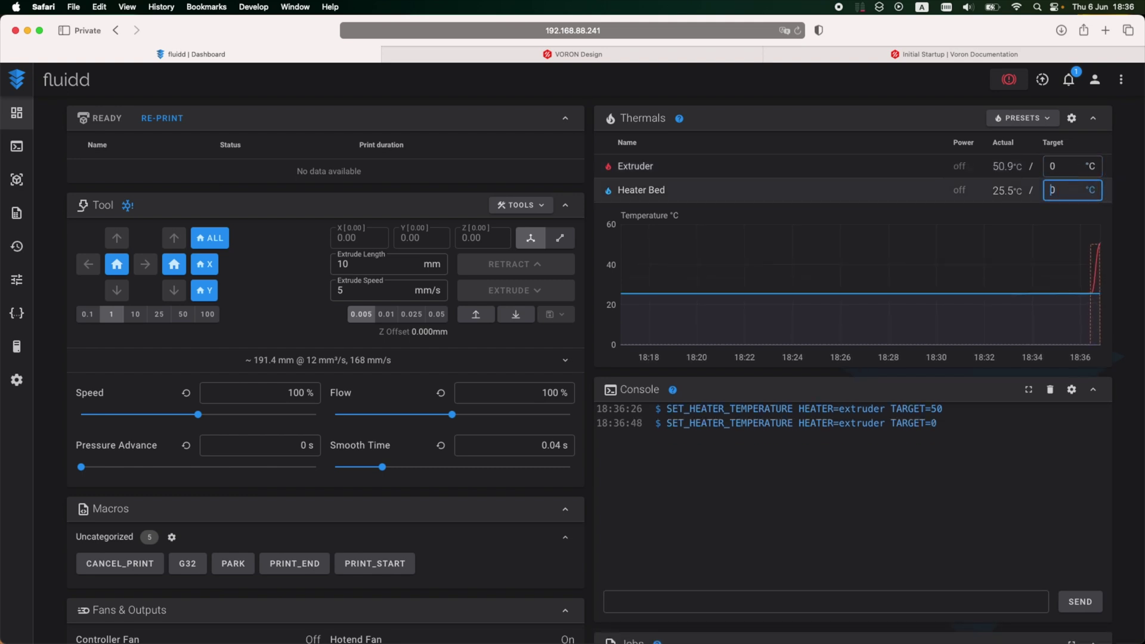
{"action": "type", "text": "5"}
{"action": "key", "text": "Return"}
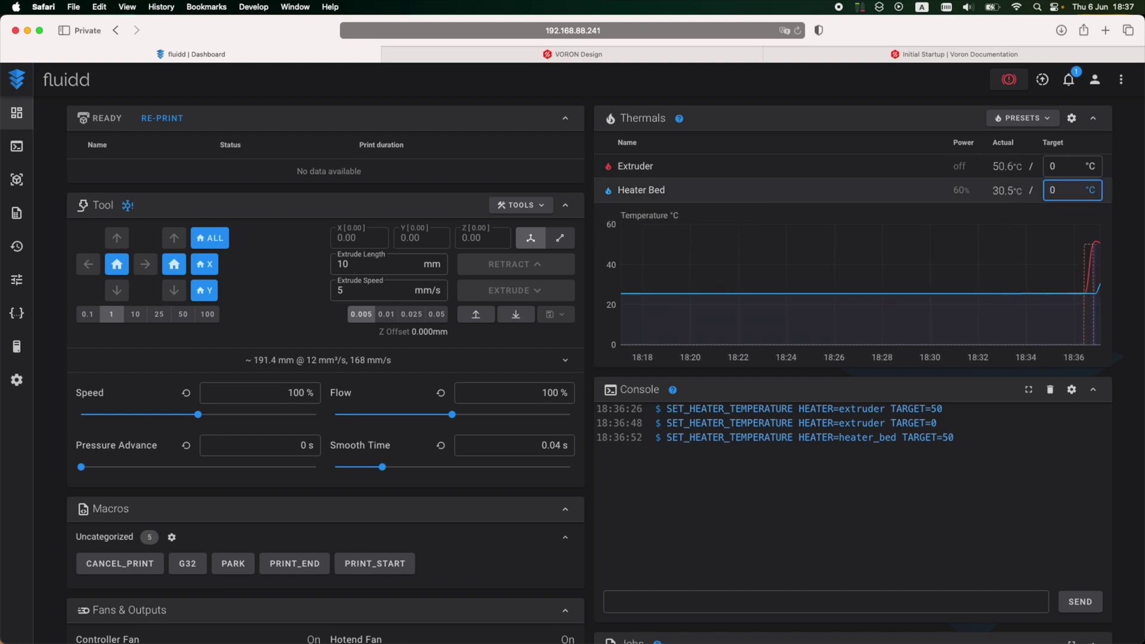
{"action": "key", "text": "Return"}
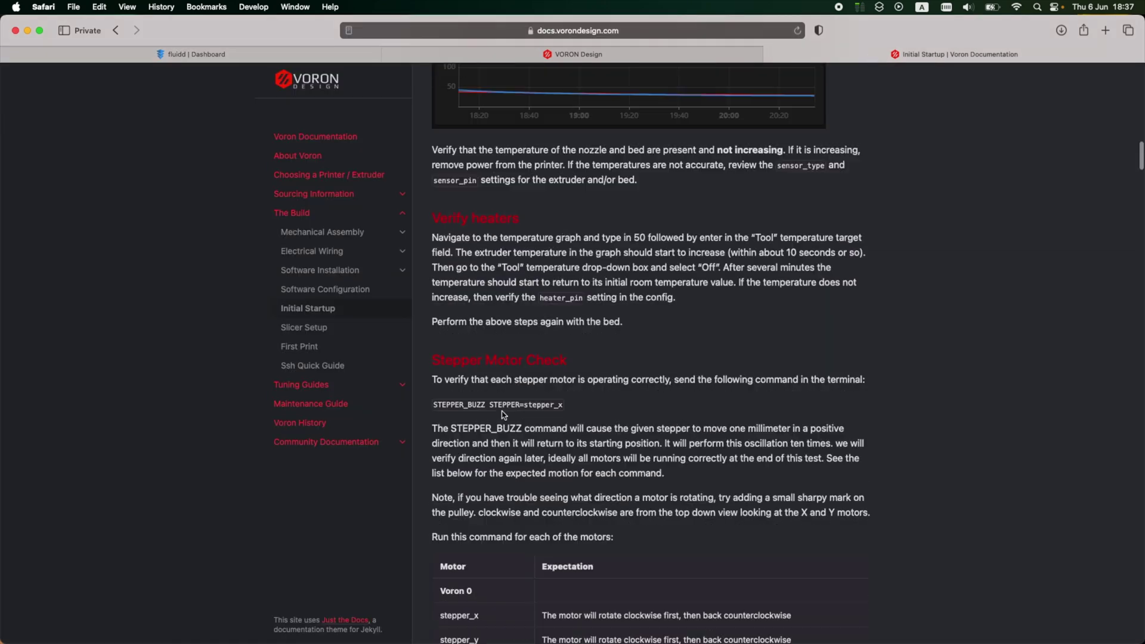
Step: Scroll the Voron docs to Stepper Motor Check and select the STEPPER_BUZZ STEPPER=stepper_x line
{"action": "key", "text": "ctrl+shift+Tab"}
{"action": "scroll", "coordinate": [477, 173], "scroll_direction": "down", "scroll_amount": 1}
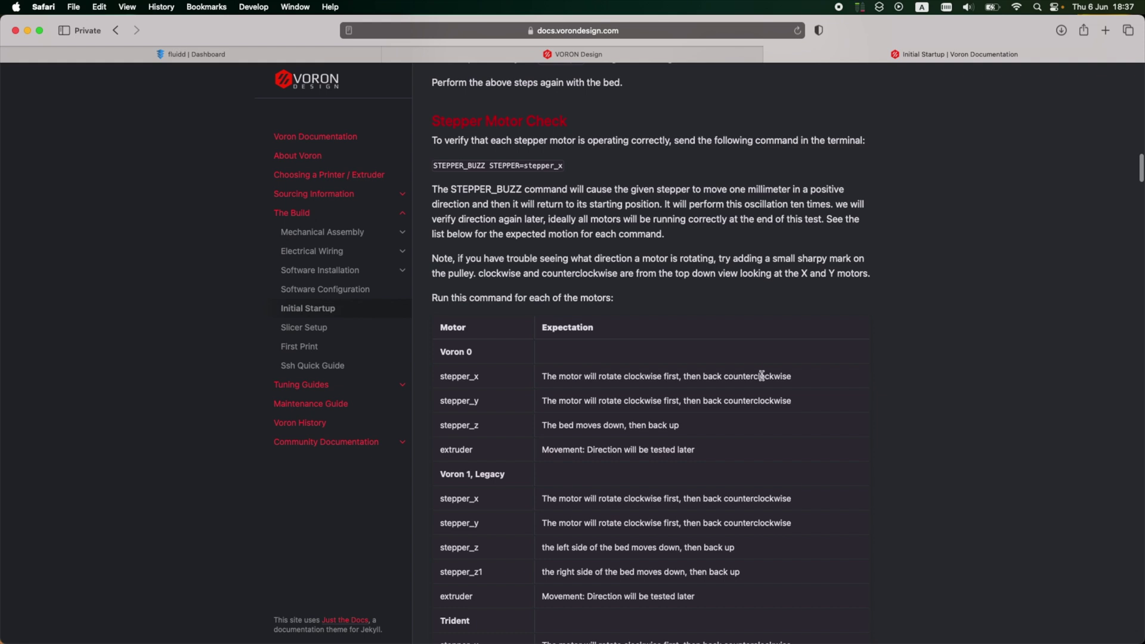
{"action": "scroll", "coordinate": [662, 383], "scroll_direction": "down", "scroll_amount": 1}
{"action": "scroll", "coordinate": [663, 384], "scroll_direction": "up", "scroll_amount": 5}
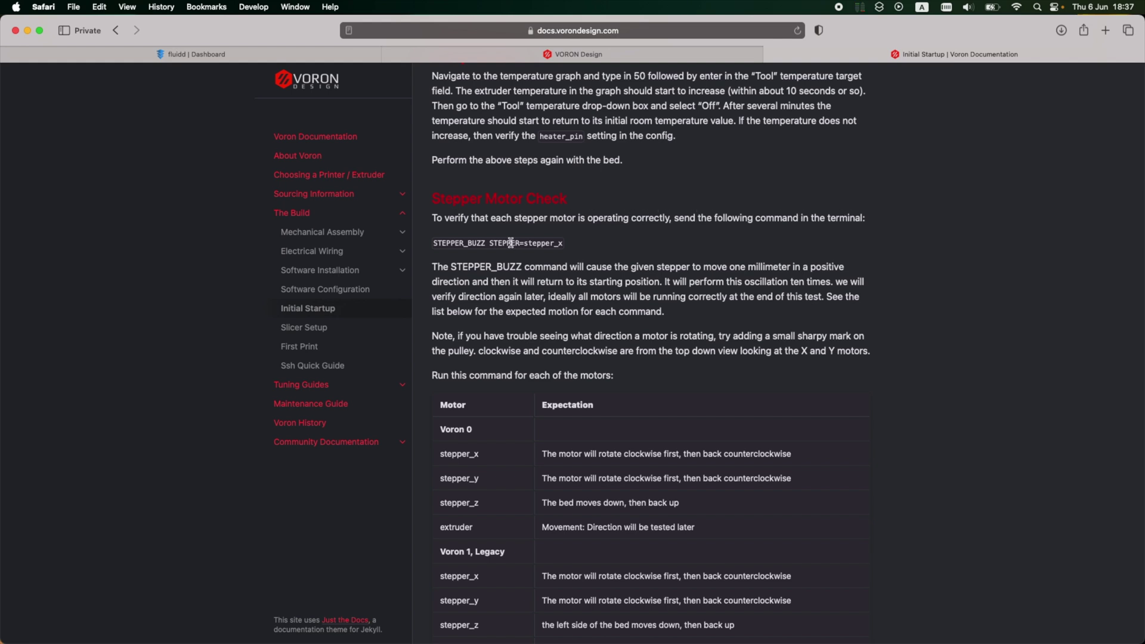
{"action": "triple_click", "coordinate": [450, 241]}
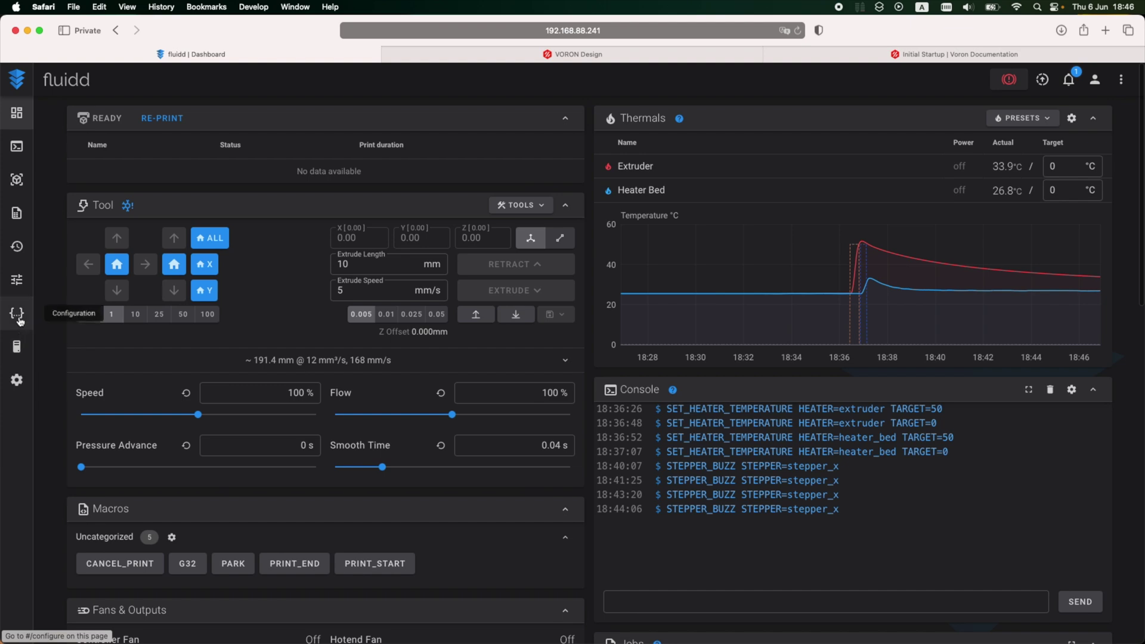
Step: Change stepper_x dir_pin in printer.cfg from !PF12 to PF12, then save and restart
{"action": "left_click", "coordinate": [17, 313]}
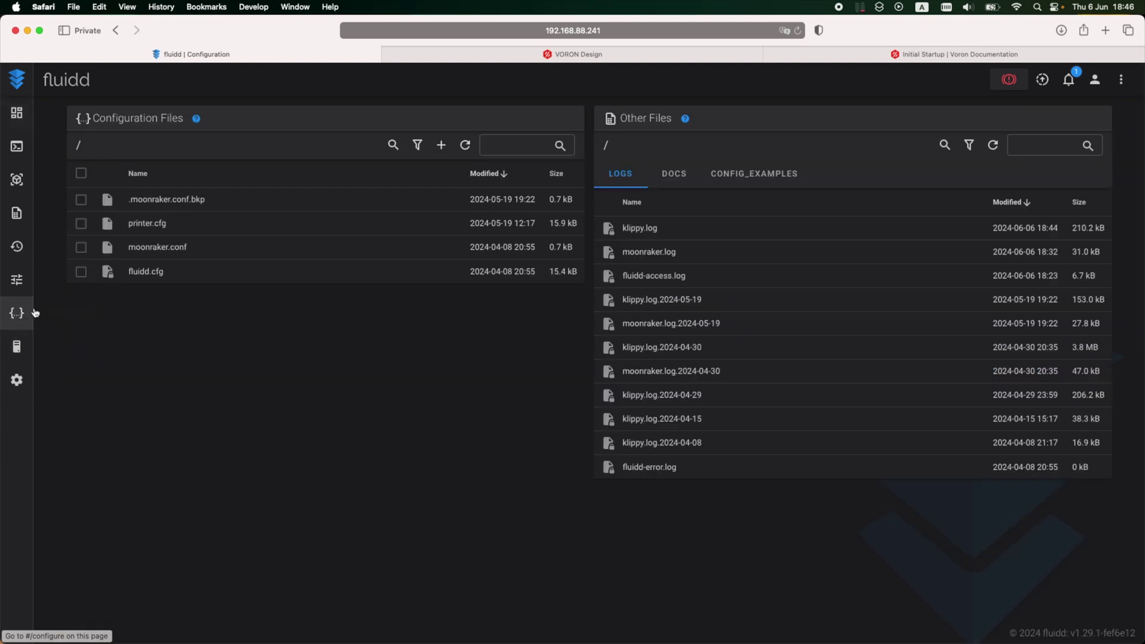
{"action": "left_click", "coordinate": [148, 223]}
{"action": "scroll", "coordinate": [204, 394], "scroll_direction": "down", "scroll_amount": 3}
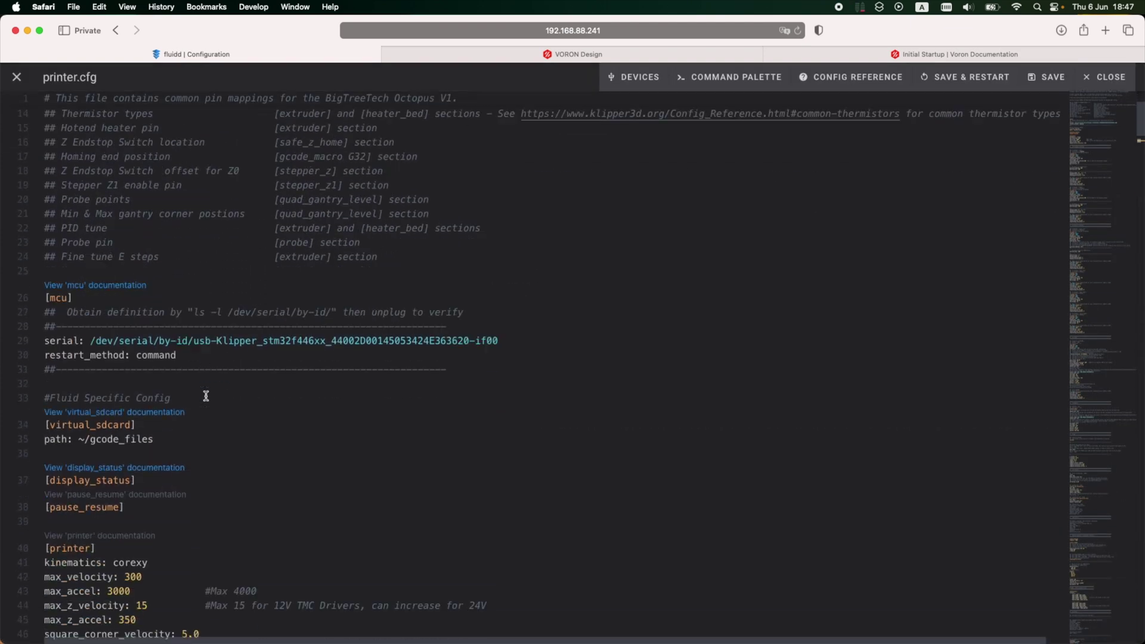
{"action": "scroll", "coordinate": [206, 395], "scroll_direction": "down", "scroll_amount": 5}
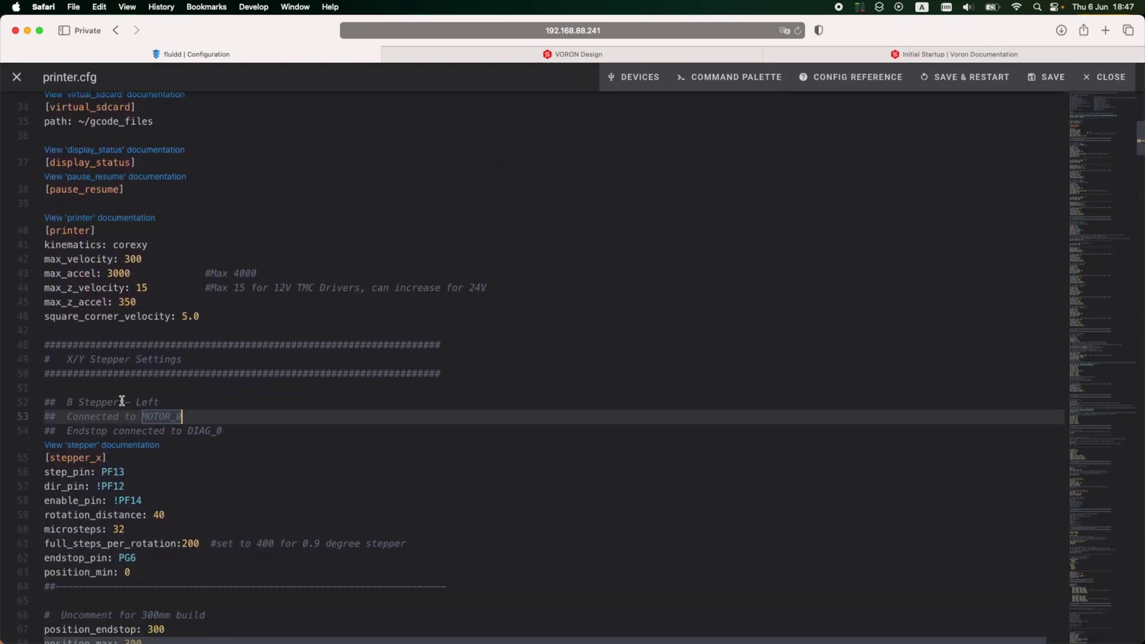
{"action": "scroll", "coordinate": [122, 400], "scroll_direction": "down", "scroll_amount": 3}
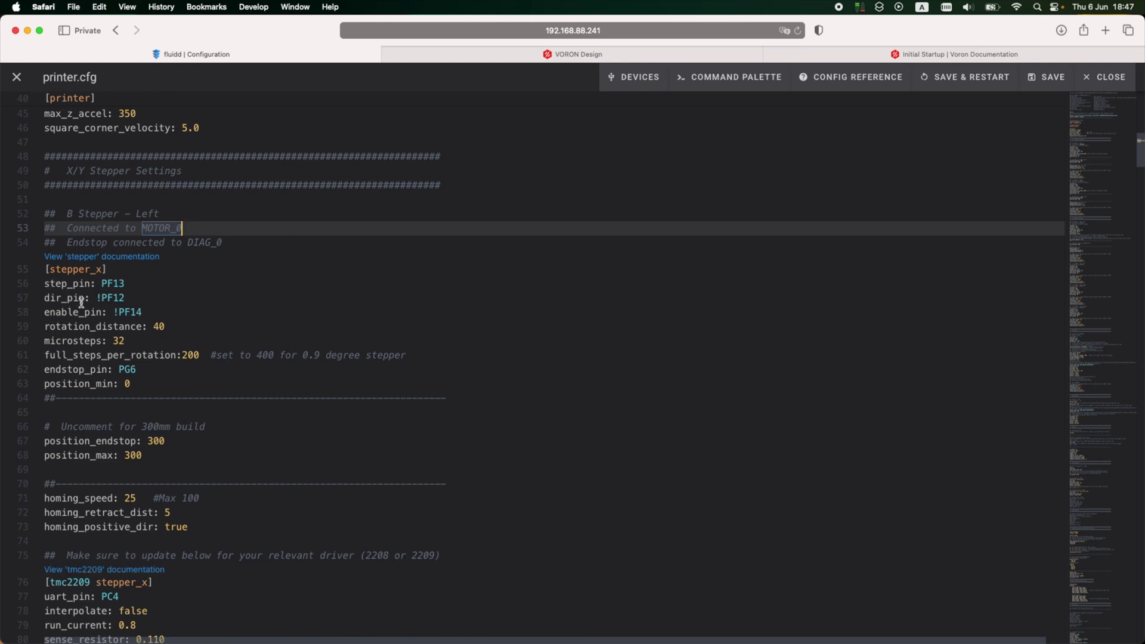
{"action": "left_click", "coordinate": [101, 298]}
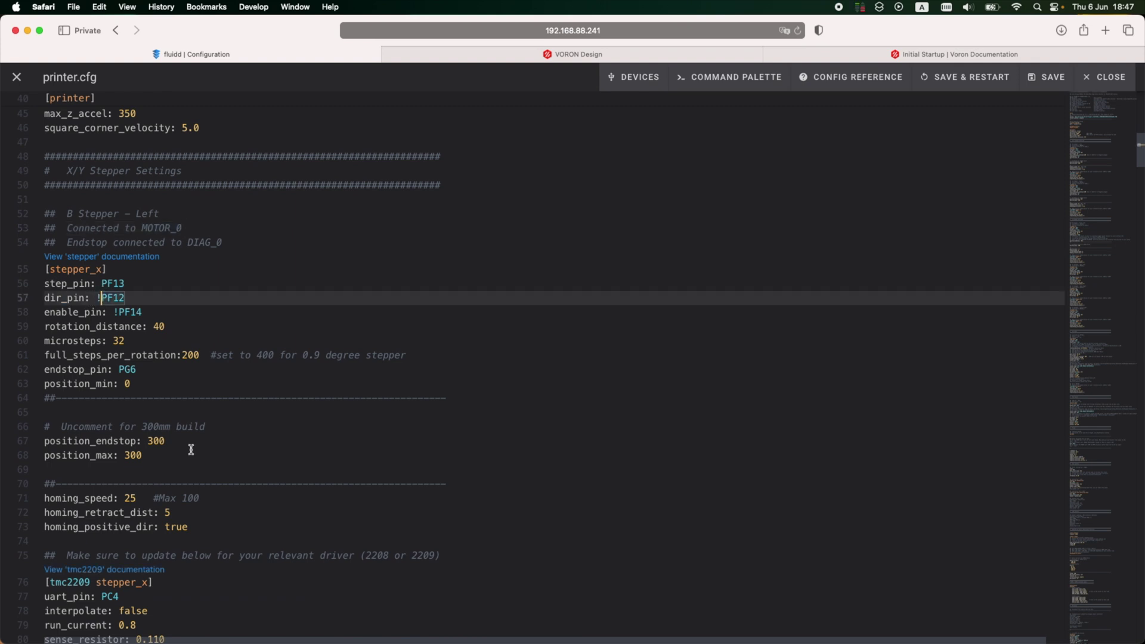
{"action": "key", "text": "BackSpace"}
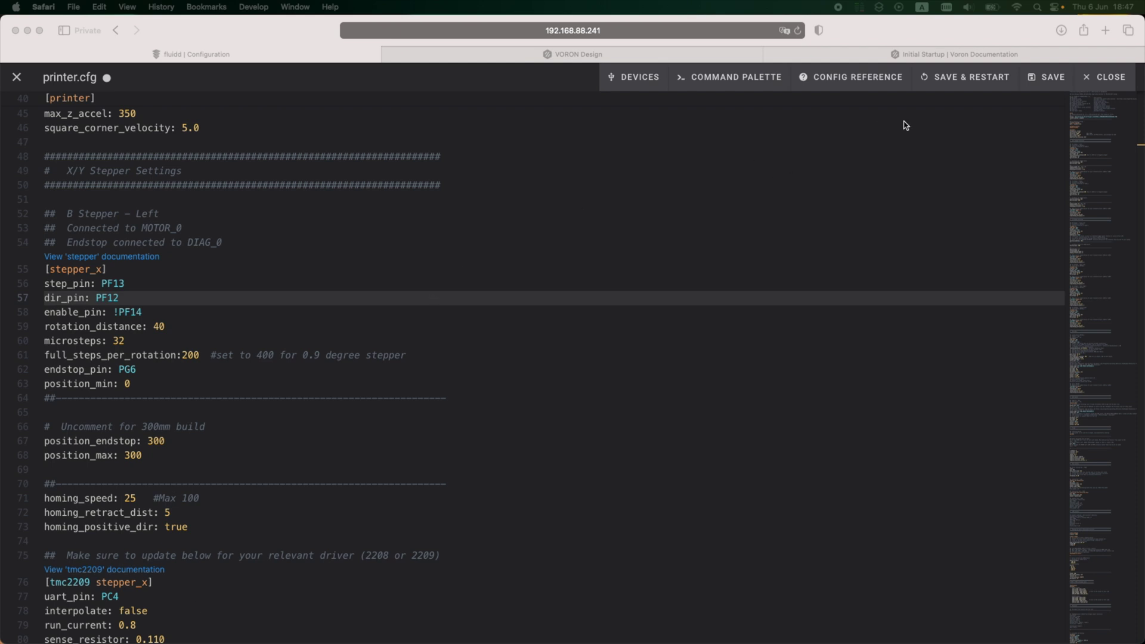
{"action": "left_click", "coordinate": [983, 84]}
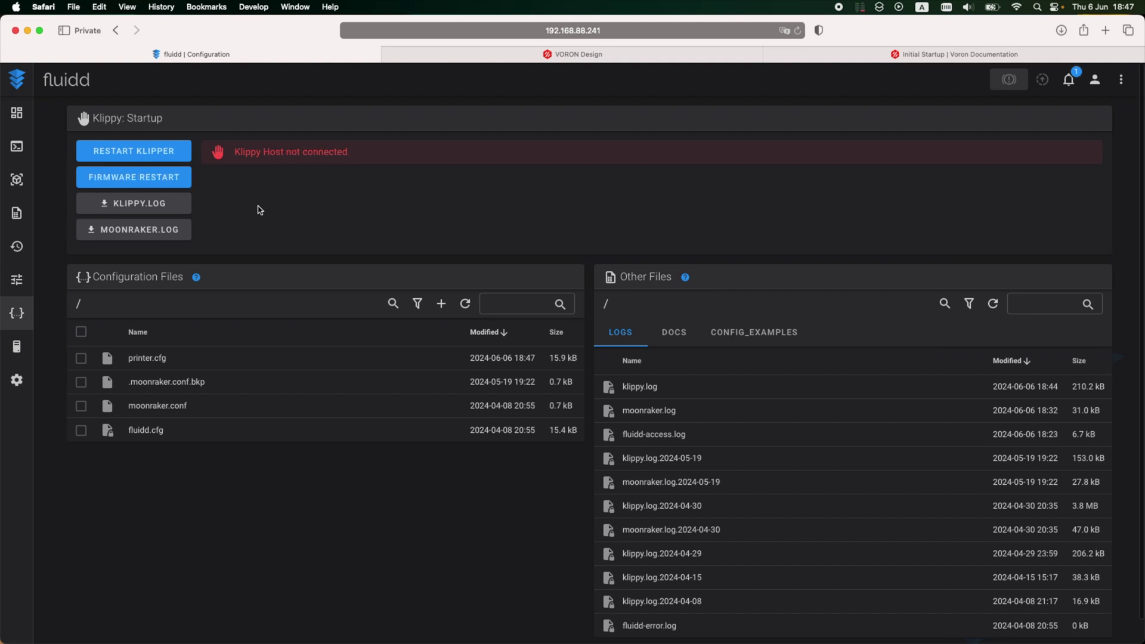
Step: Recall STEPPER_BUZZ STEPPER=stepper_x in the Fluidd console to rerun the X buzz test
{"action": "left_click", "coordinate": [732, 597]}
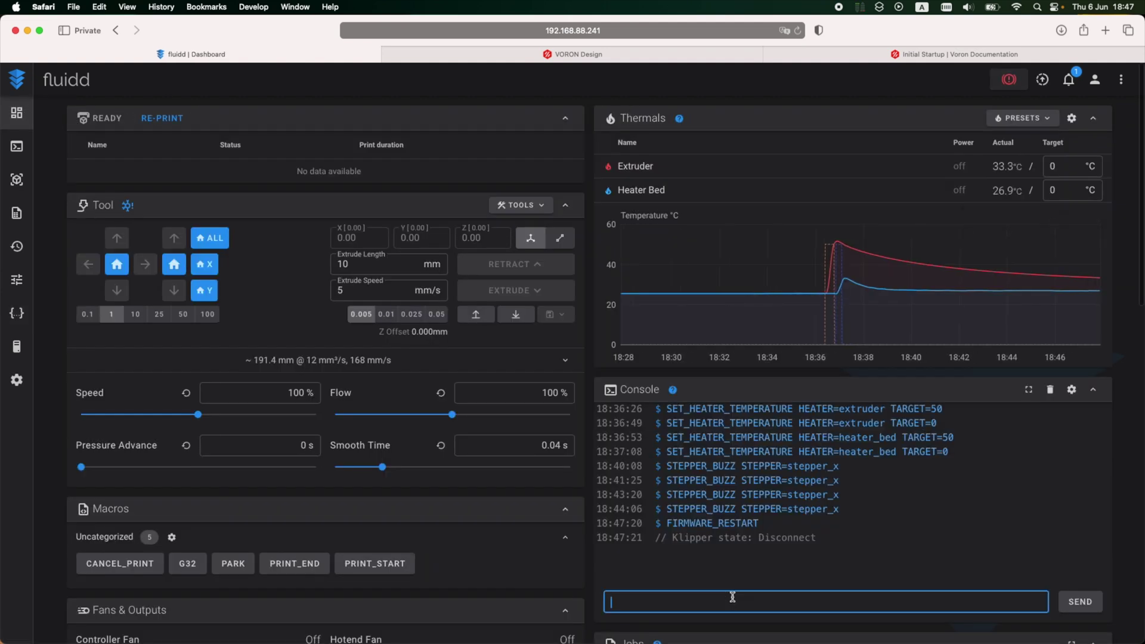
{"action": "key", "text": "Up"}
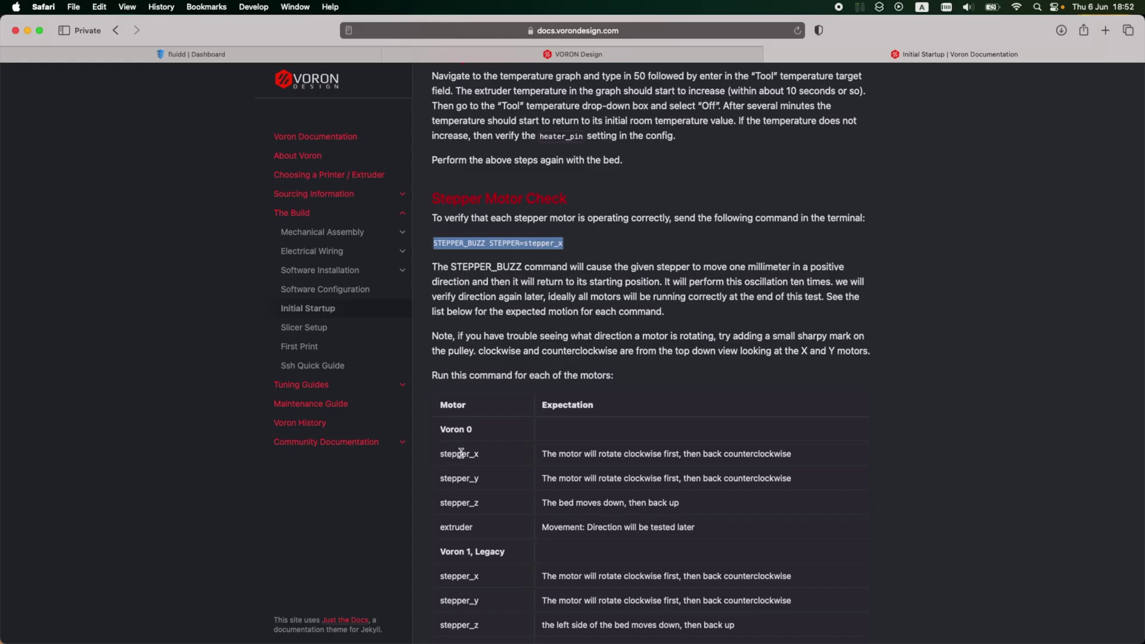
Step: Copy stepper_y from the docs table and send STEPPER_BUZZ STEPPER=stepper_y in Fluidd's console
{"action": "scroll", "coordinate": [462, 453], "scroll_direction": "down", "scroll_amount": 3}
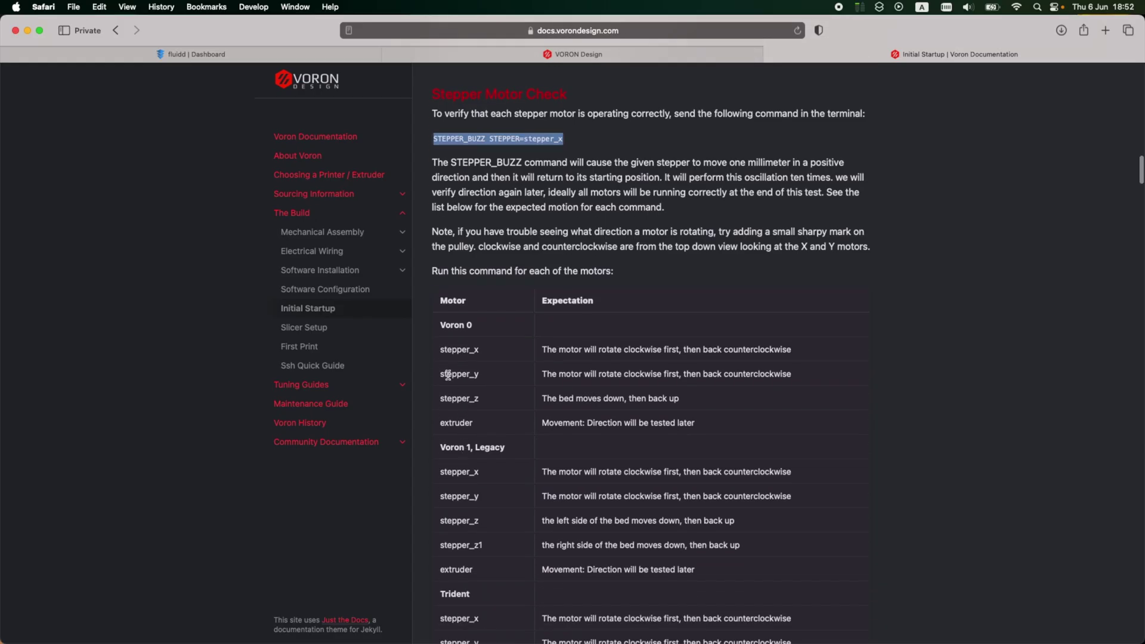
{"action": "double_click", "coordinate": [459, 373]}
{"action": "left_click", "coordinate": [307, 58]}
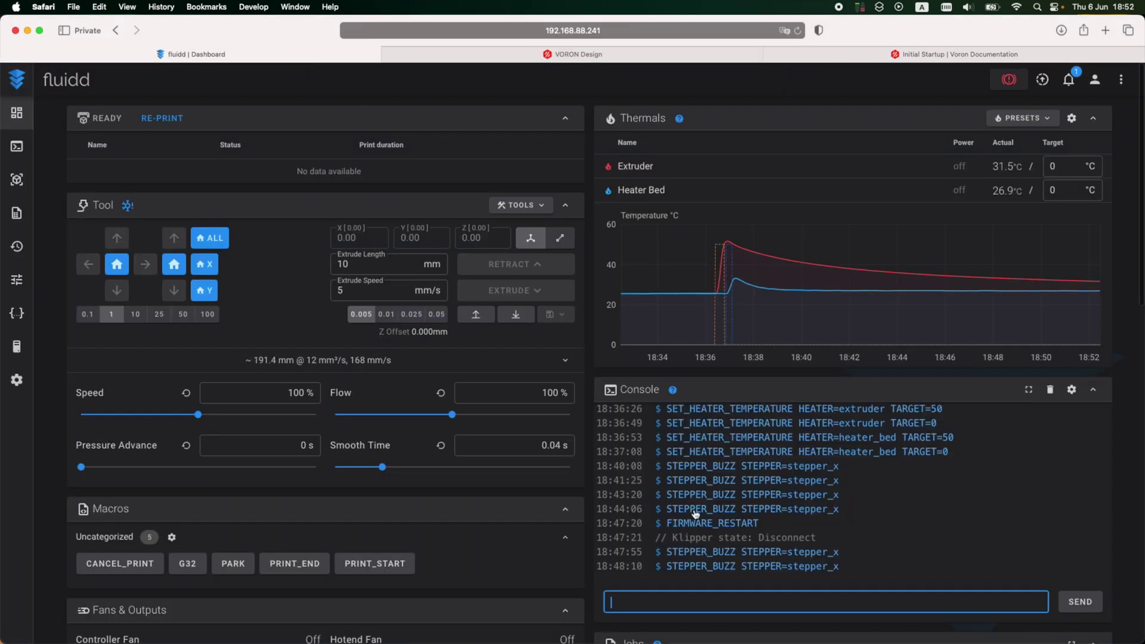
{"action": "key", "text": "Up"}
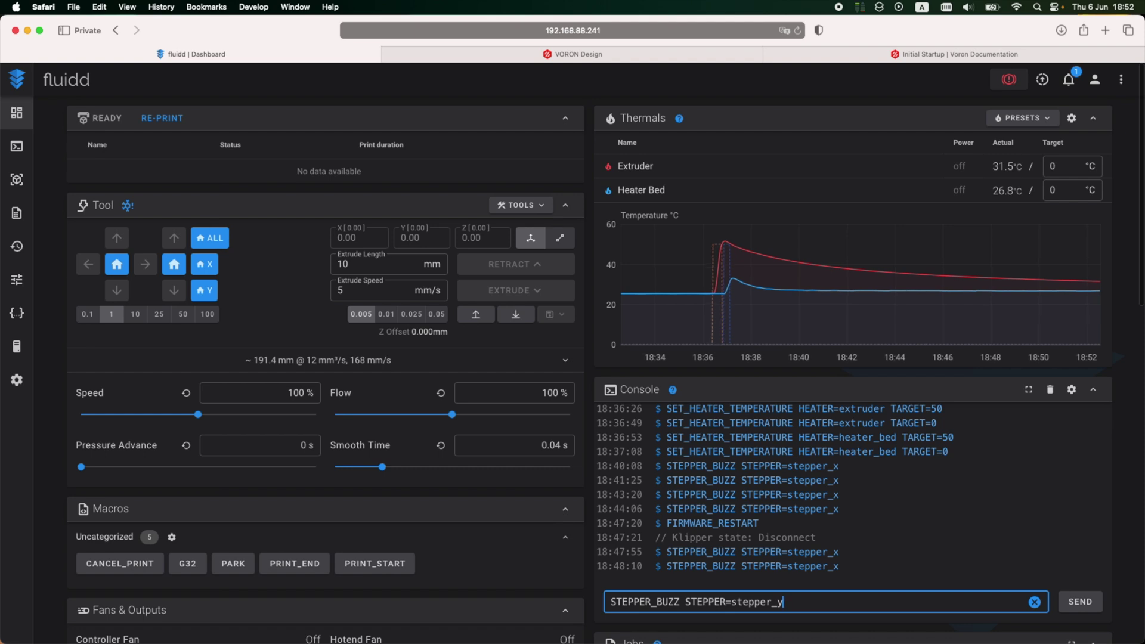
{"action": "key", "text": "Return"}
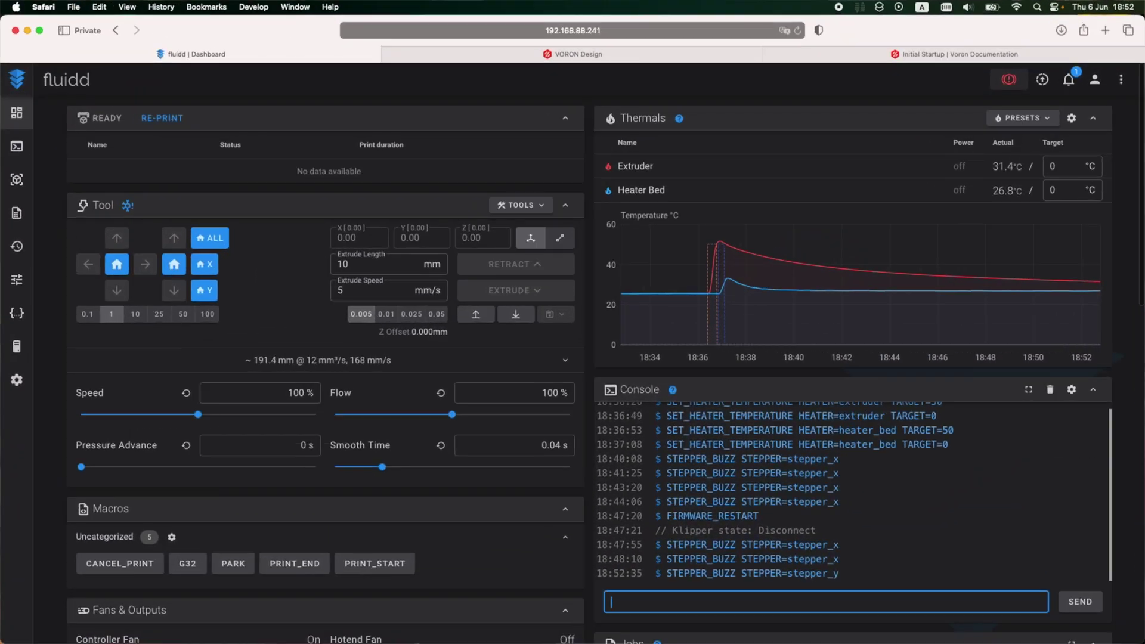
Step: Change stepper_y's dir_pin from !PG1 to PG1 in printer.cfg, save and restart, then recall the buzz command
{"action": "left_click", "coordinate": [17, 313]}
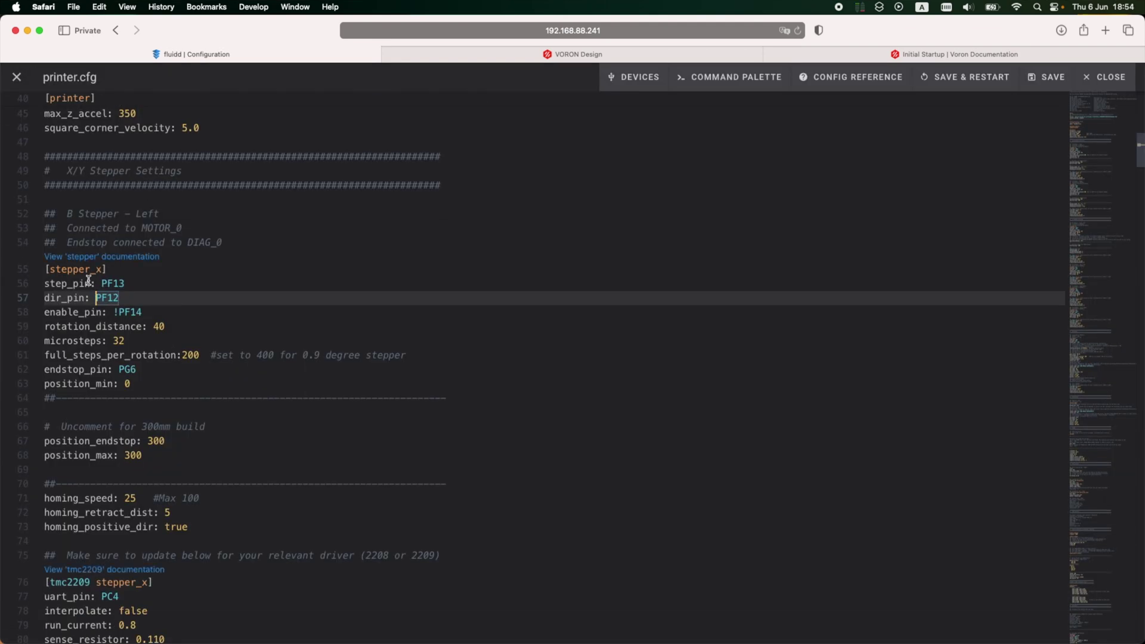
{"action": "scroll", "coordinate": [153, 422], "scroll_direction": "down", "scroll_amount": 4}
{"action": "scroll", "coordinate": [153, 422], "scroll_direction": "down", "scroll_amount": 5}
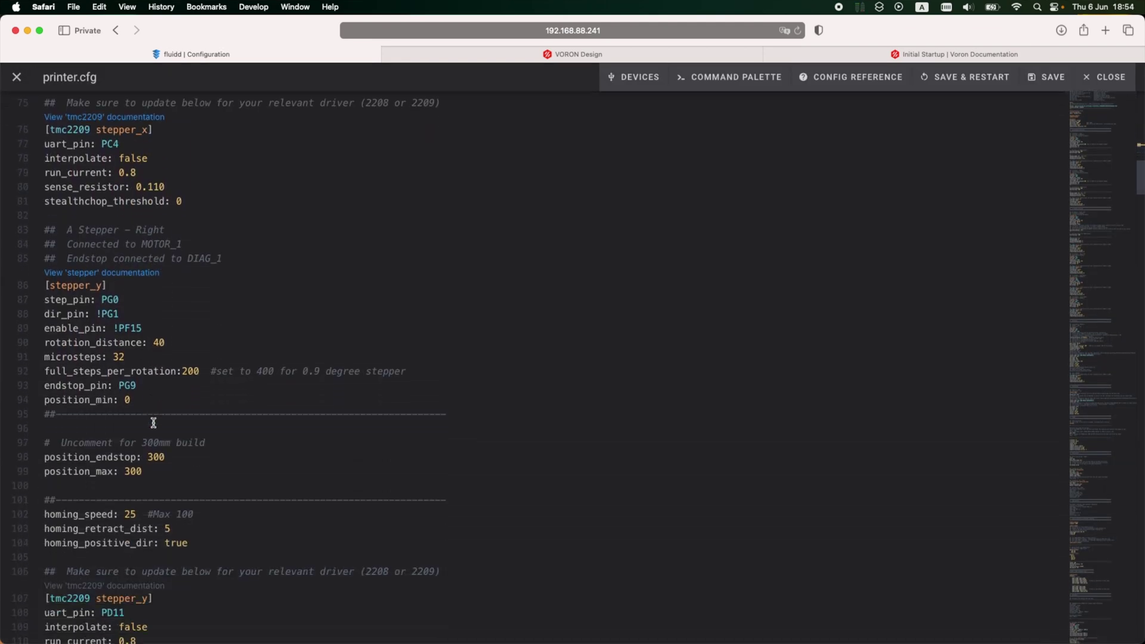
{"action": "left_click", "coordinate": [105, 312]}
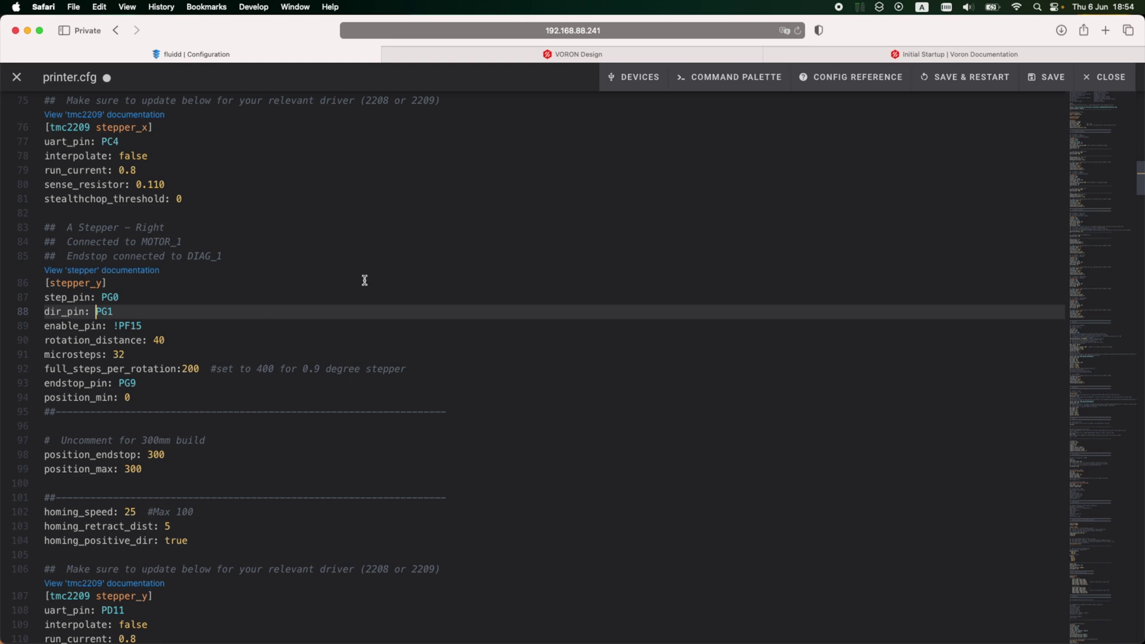
{"action": "left_click", "coordinate": [985, 77]}
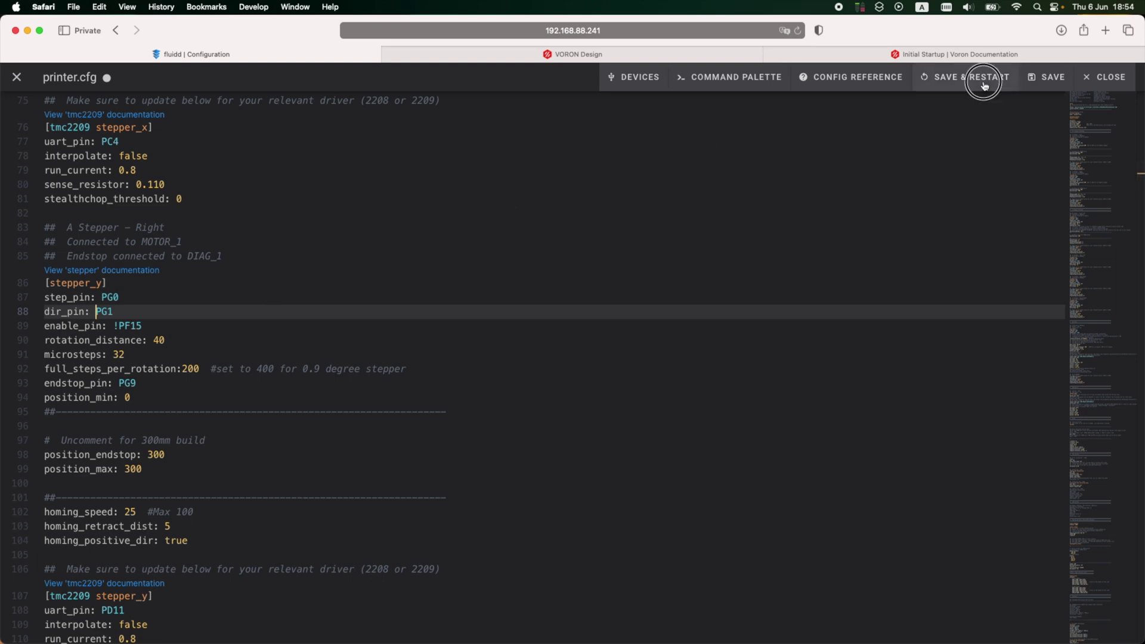
{"action": "left_click", "coordinate": [804, 603]}
{"action": "key", "text": "Up"}
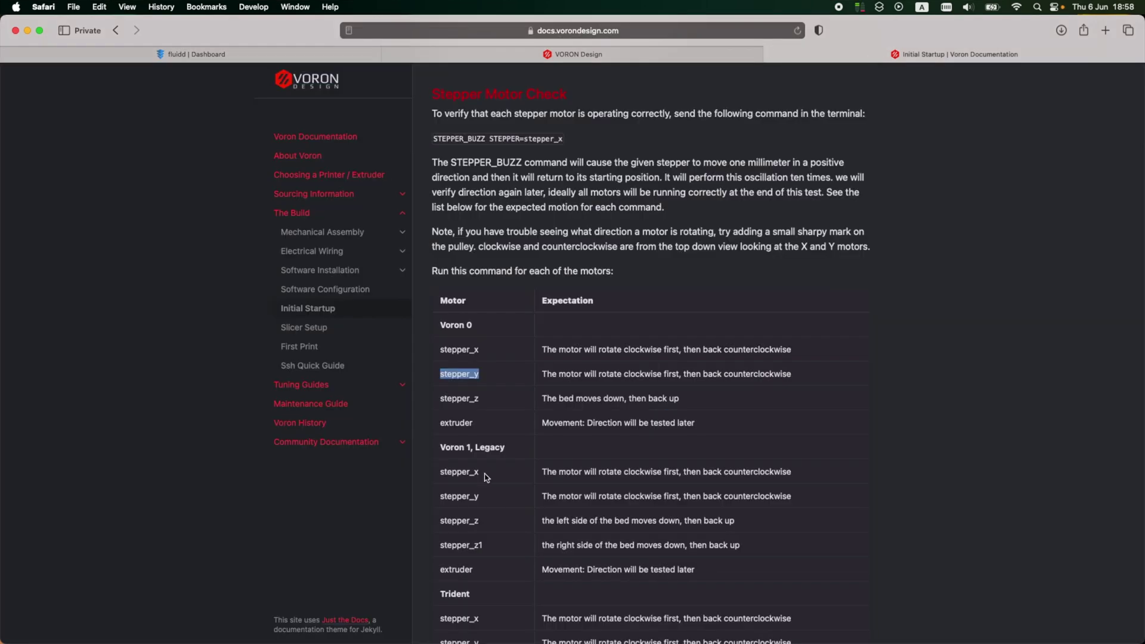
Step: Pick stepper_z in the docs table and recall the stepper buzz command in Fluidd's console
{"action": "double_click", "coordinate": [459, 398]}
{"action": "key", "text": "super+1"}
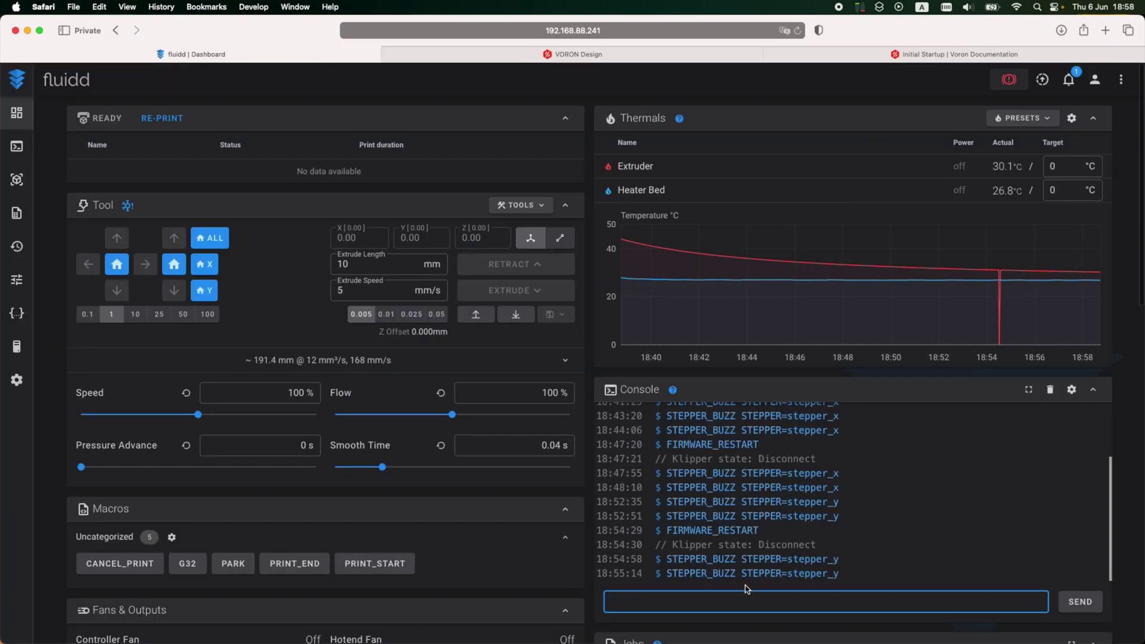
{"action": "key", "text": "Up"}
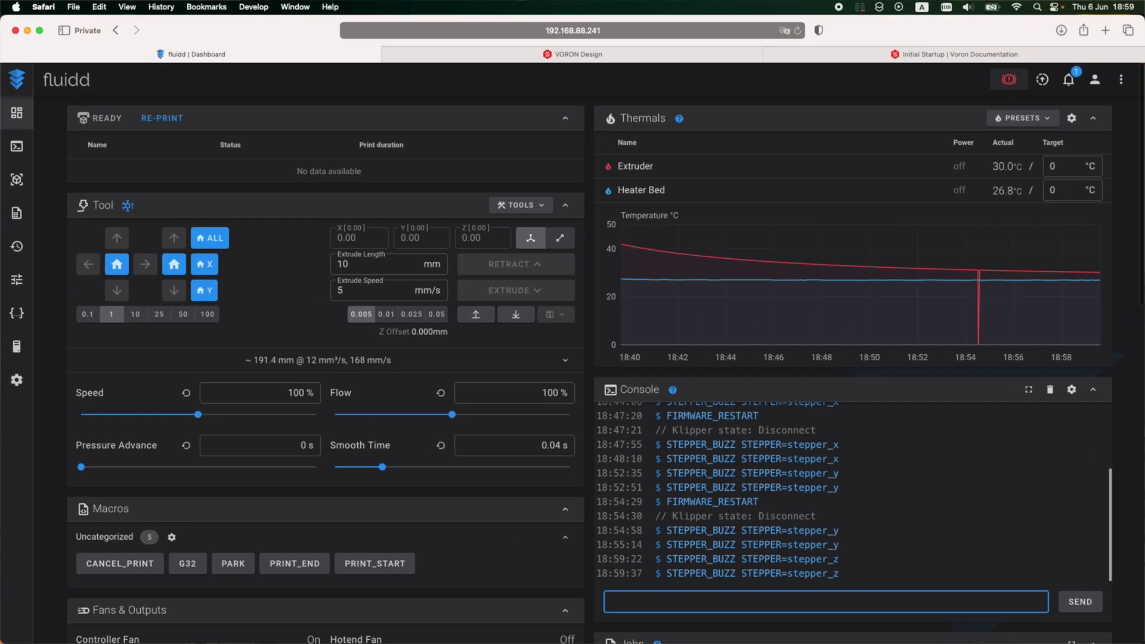
Step: Change stepper_z's dir_pin to PG3 in printer.cfg, save and restart, then return to the dashboard console
{"action": "left_click", "coordinate": [17, 321]}
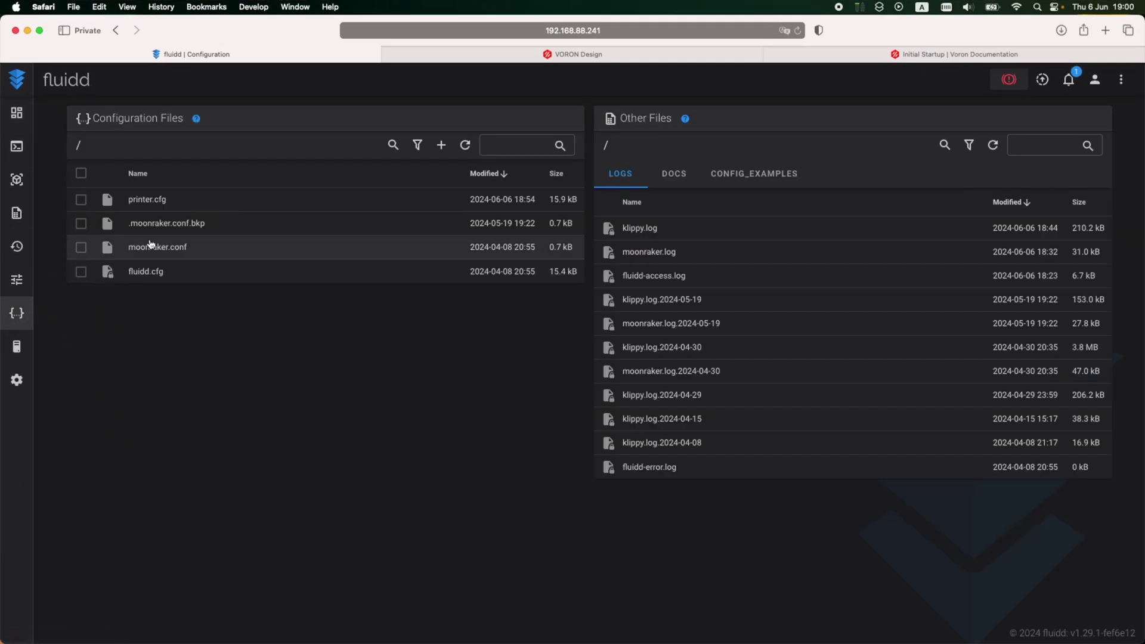
{"action": "left_click", "coordinate": [159, 196]}
{"action": "scroll", "coordinate": [196, 375], "scroll_direction": "down", "scroll_amount": 10}
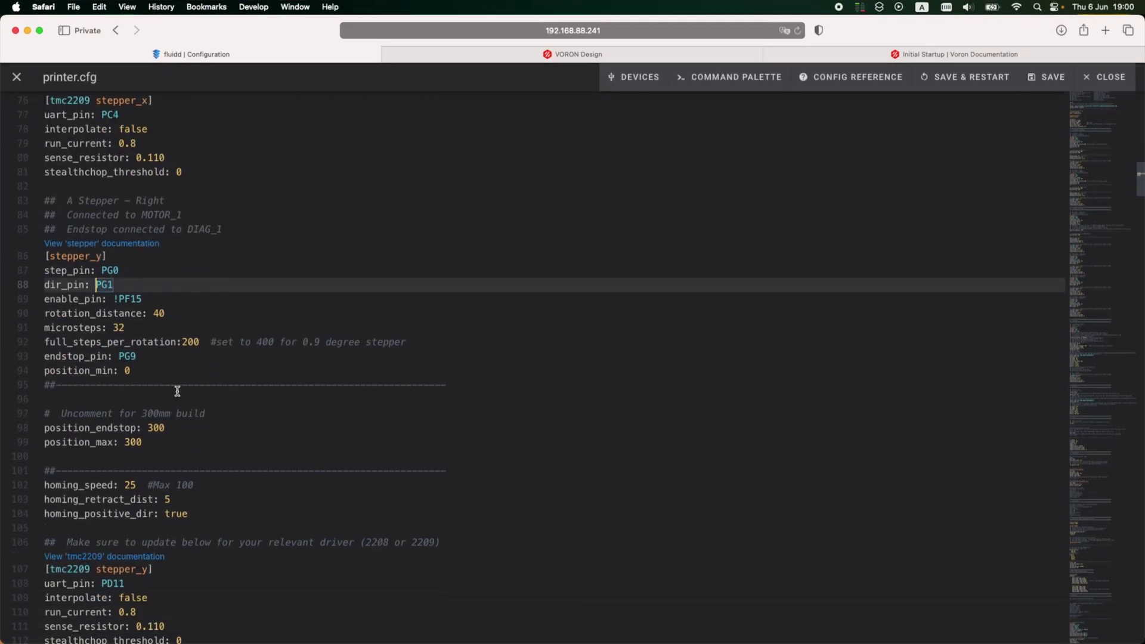
{"action": "scroll", "coordinate": [151, 283], "scroll_direction": "down", "scroll_amount": 5}
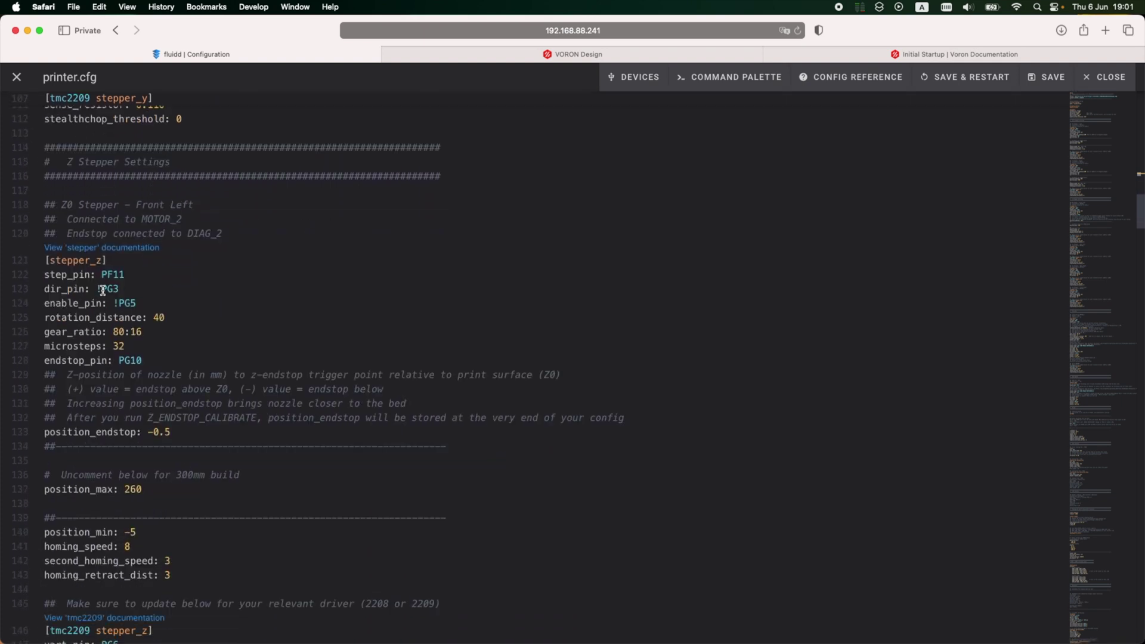
{"action": "left_click", "coordinate": [101, 290]}
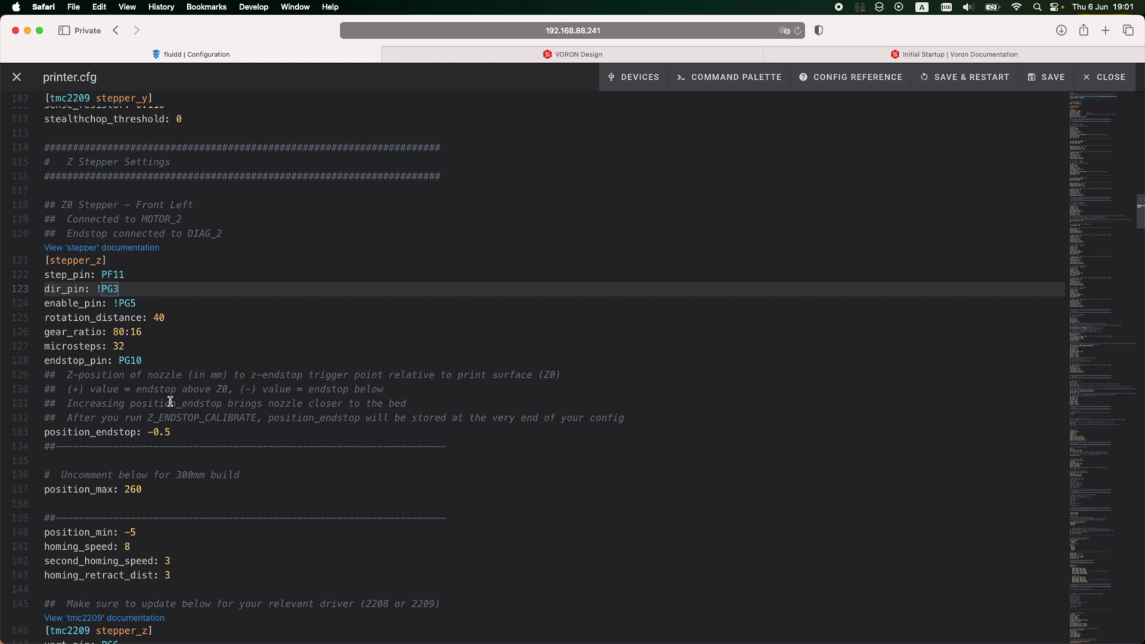
{"action": "left_click", "coordinate": [987, 80]}
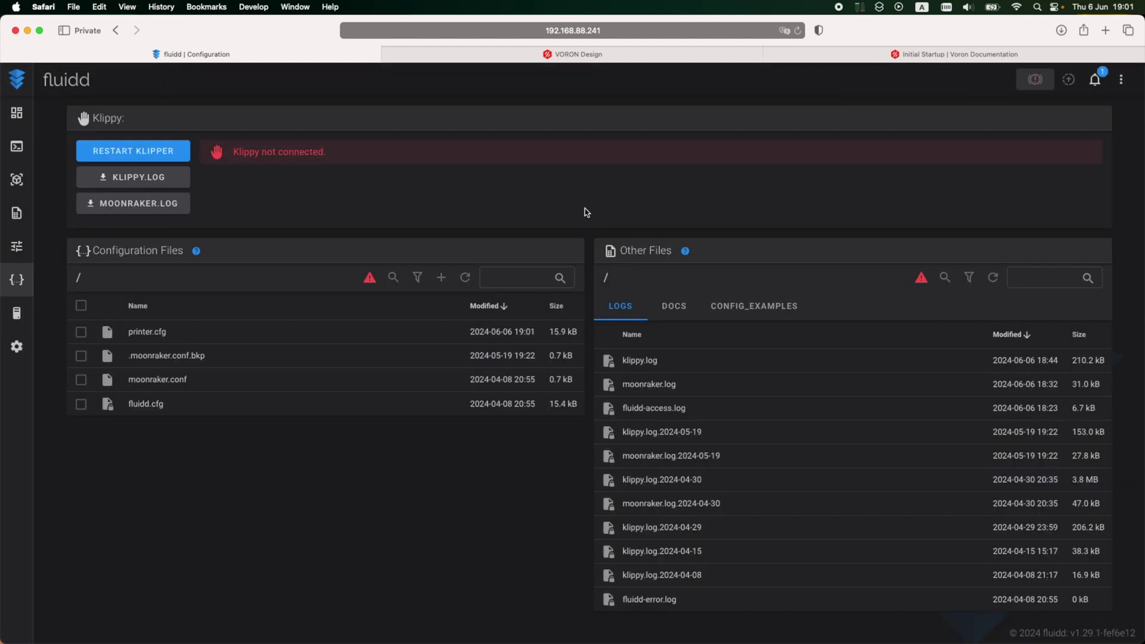
{"action": "left_click", "coordinate": [16, 113]}
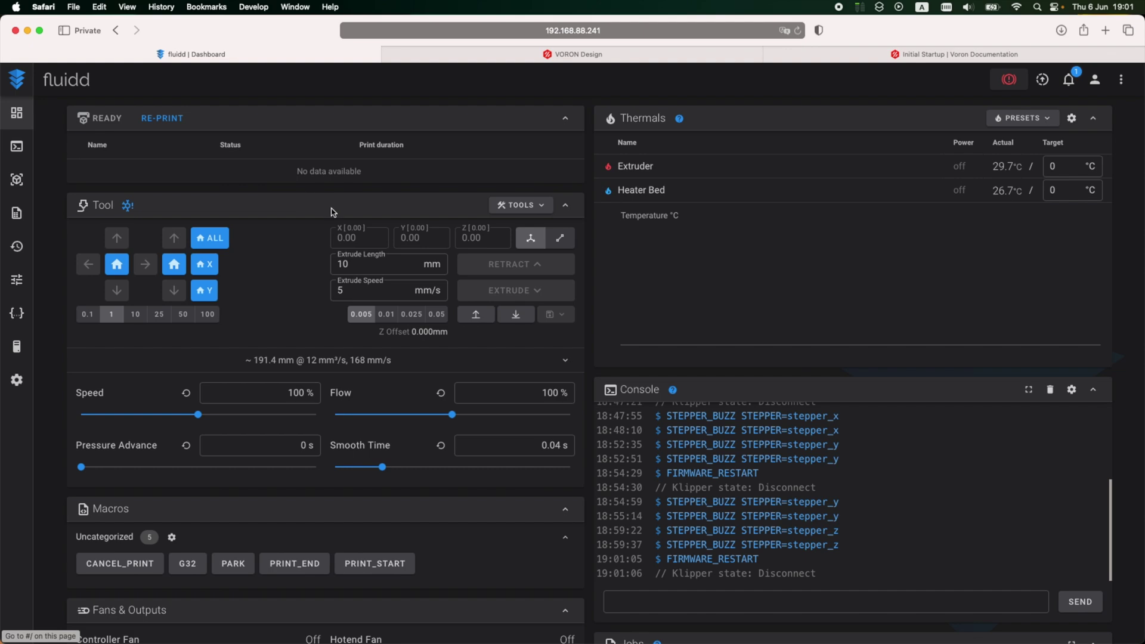
{"action": "left_click", "coordinate": [786, 598]}
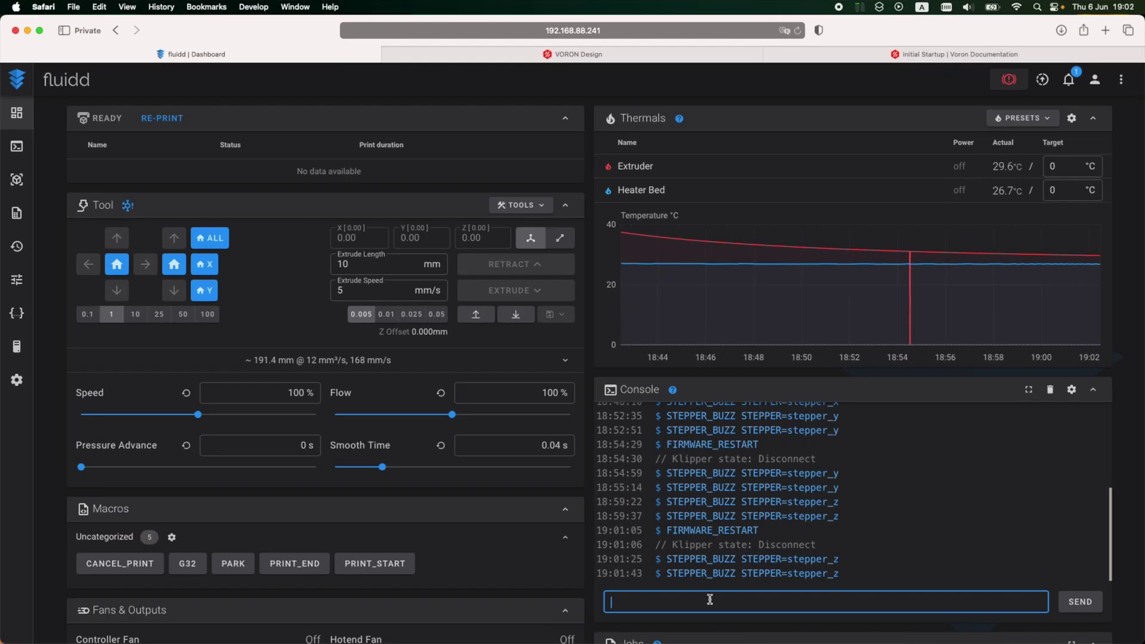
Step: Send STEPPER_BUZZ STEPPER=stepper_z1 from the console, then go to the Configuration files page
{"action": "key", "text": "Up"}
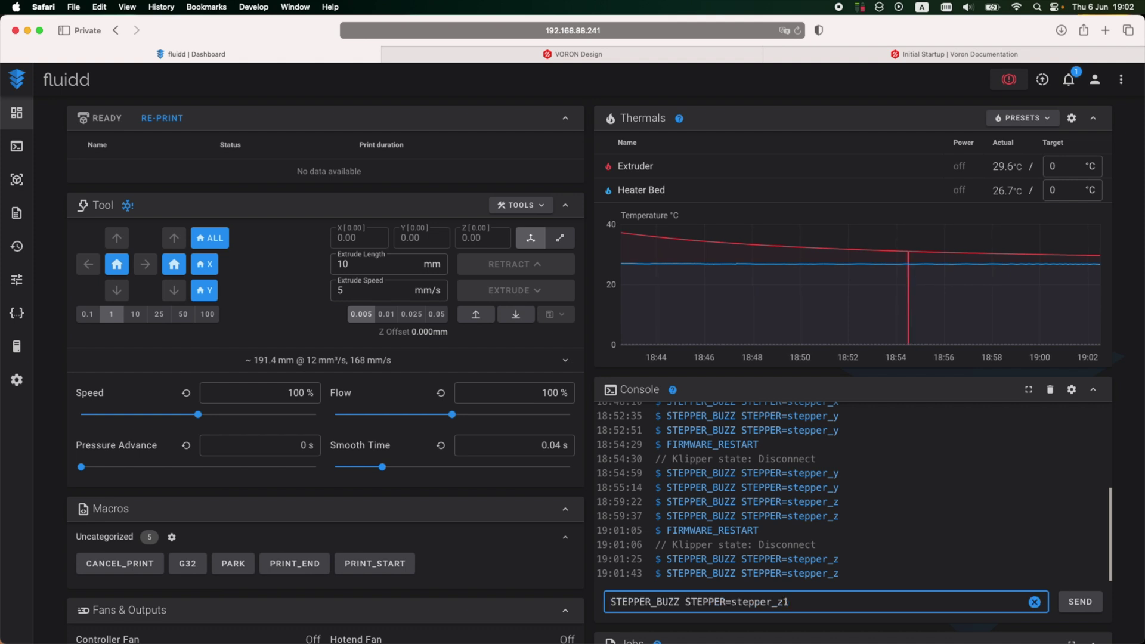
{"action": "type", "text": "1"}
{"action": "key", "text": "Return"}
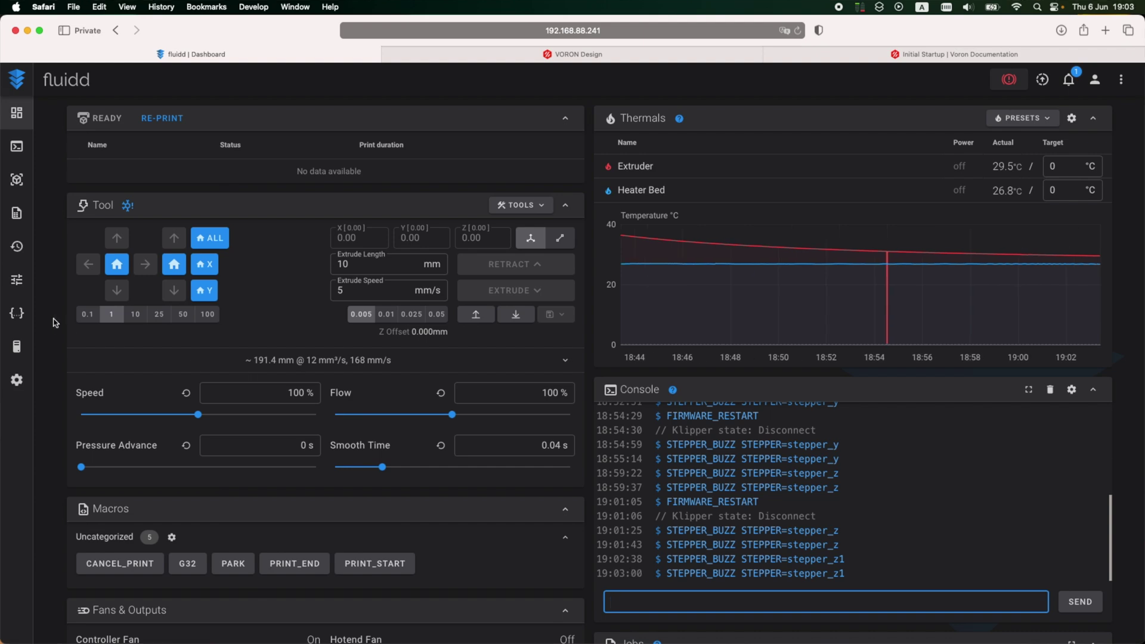
{"action": "left_click", "coordinate": [17, 313]}
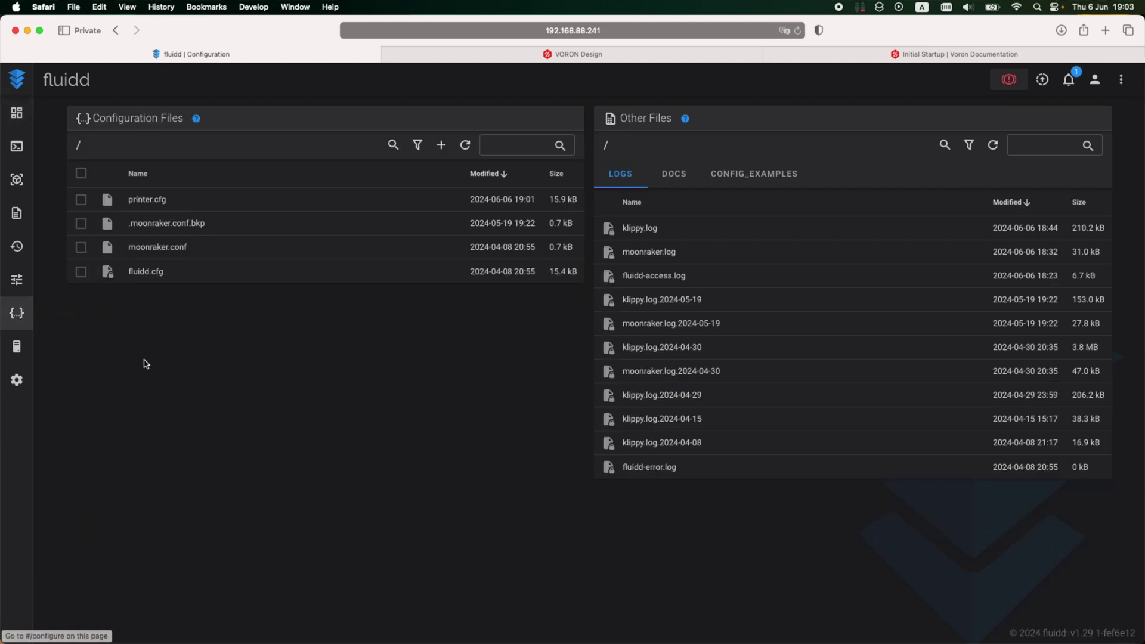
Step: Change stepper_z1's dir_pin from PC1 to !PC1 in printer.cfg and save and restart
{"action": "left_click", "coordinate": [155, 205]}
{"action": "scroll", "coordinate": [219, 468], "scroll_direction": "down", "scroll_amount": 10}
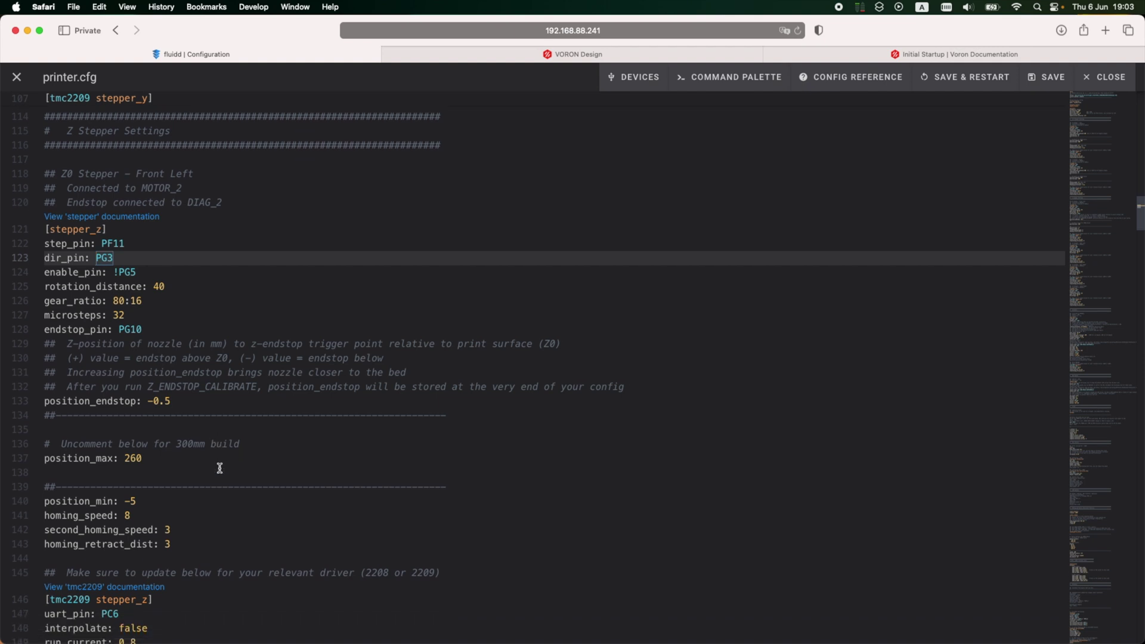
{"action": "scroll", "coordinate": [219, 468], "scroll_direction": "down", "scroll_amount": 3}
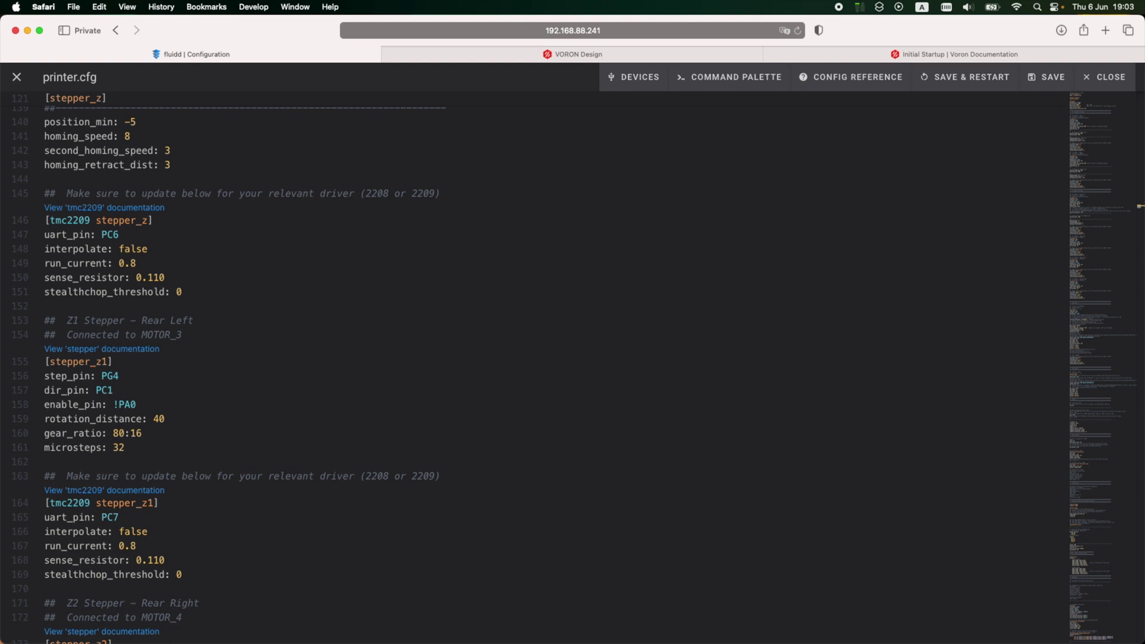
{"action": "left_click", "coordinate": [97, 391]}
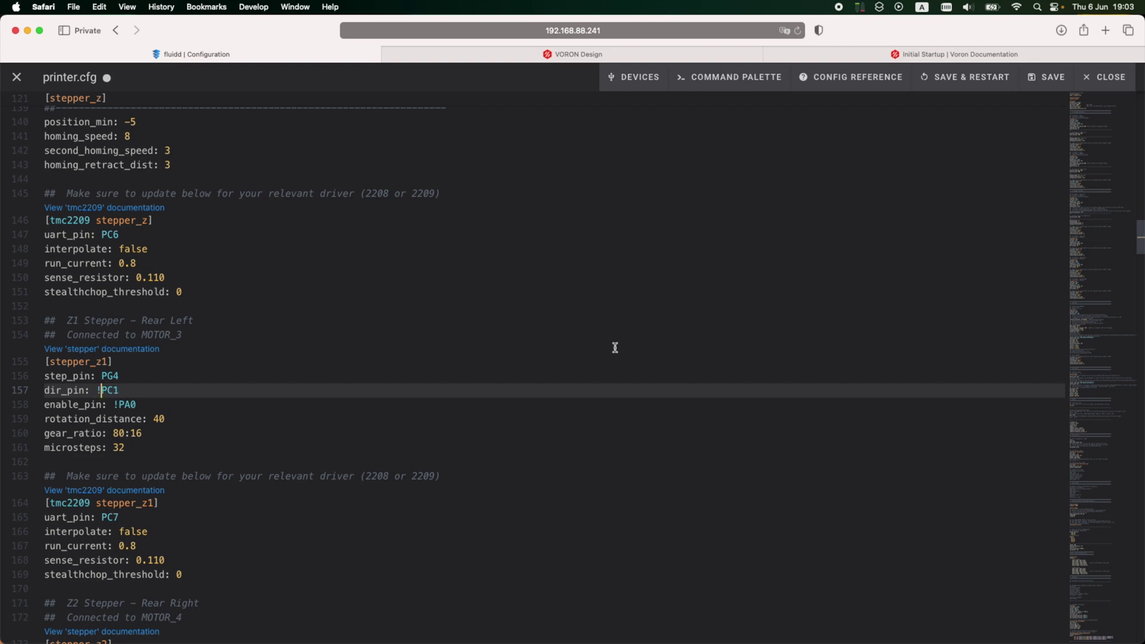
{"action": "left_click", "coordinate": [964, 78]}
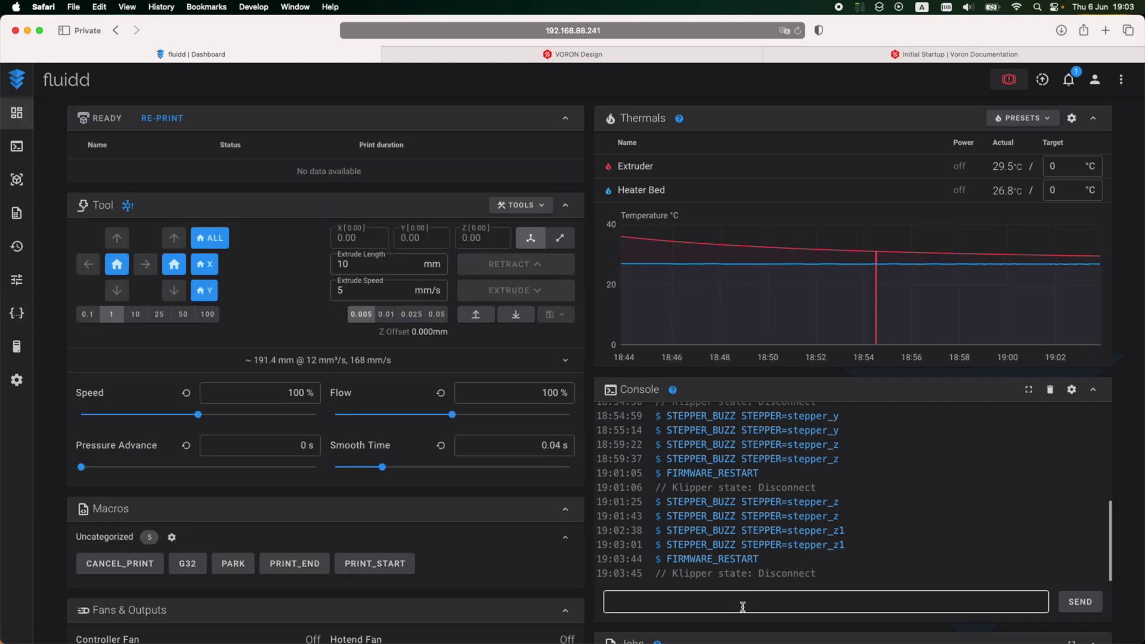
Step: Send STEPPER_BUZZ STEPPER=stepper_z1 twice more from the console
{"action": "left_click", "coordinate": [742, 606]}
{"action": "key", "text": "Up"}
{"action": "key", "text": "Up"}
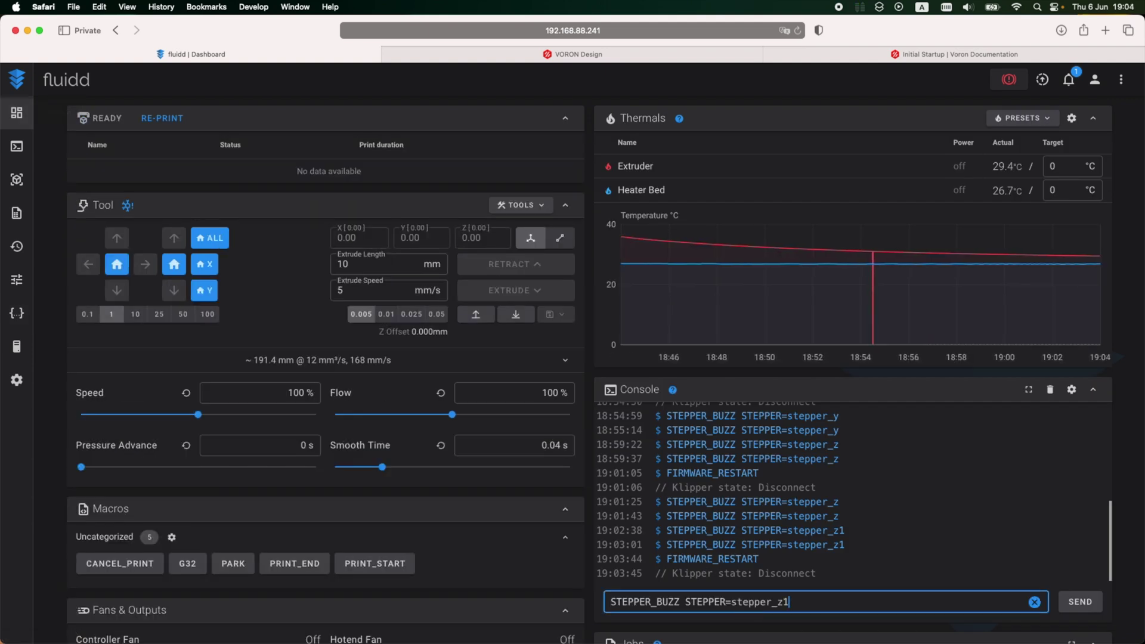
{"action": "key", "text": "Return"}
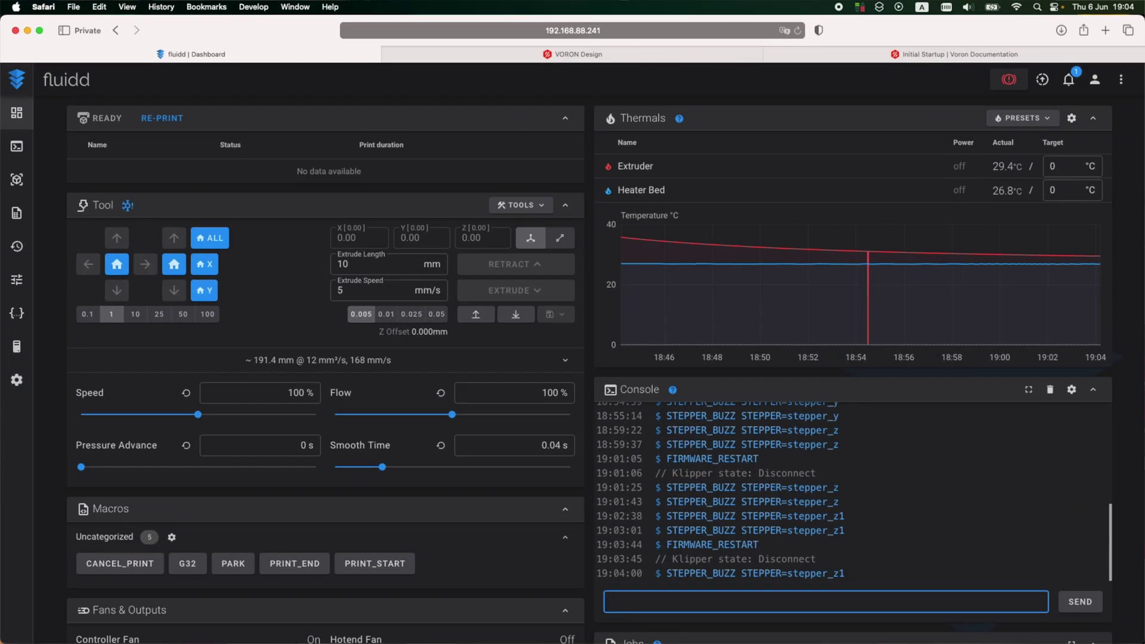
{"action": "key", "text": "Up"}
{"action": "key", "text": "Return"}
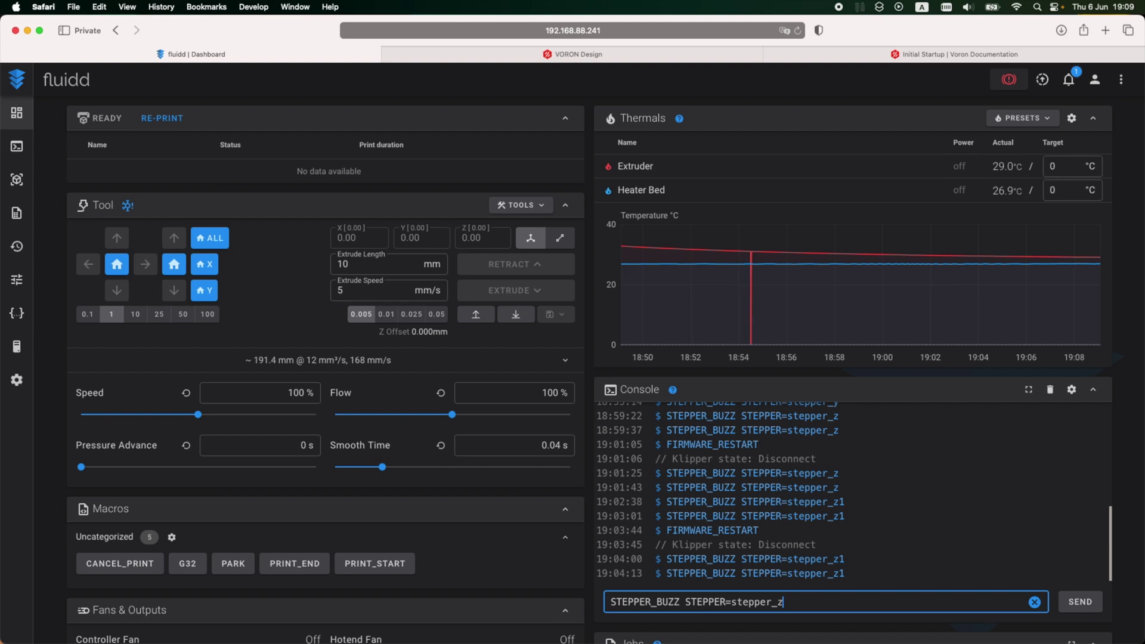
Step: Send the stepper_z2 and stepper_z3 buzz commands, then go to the Configuration files page
{"action": "key", "text": "Return"}
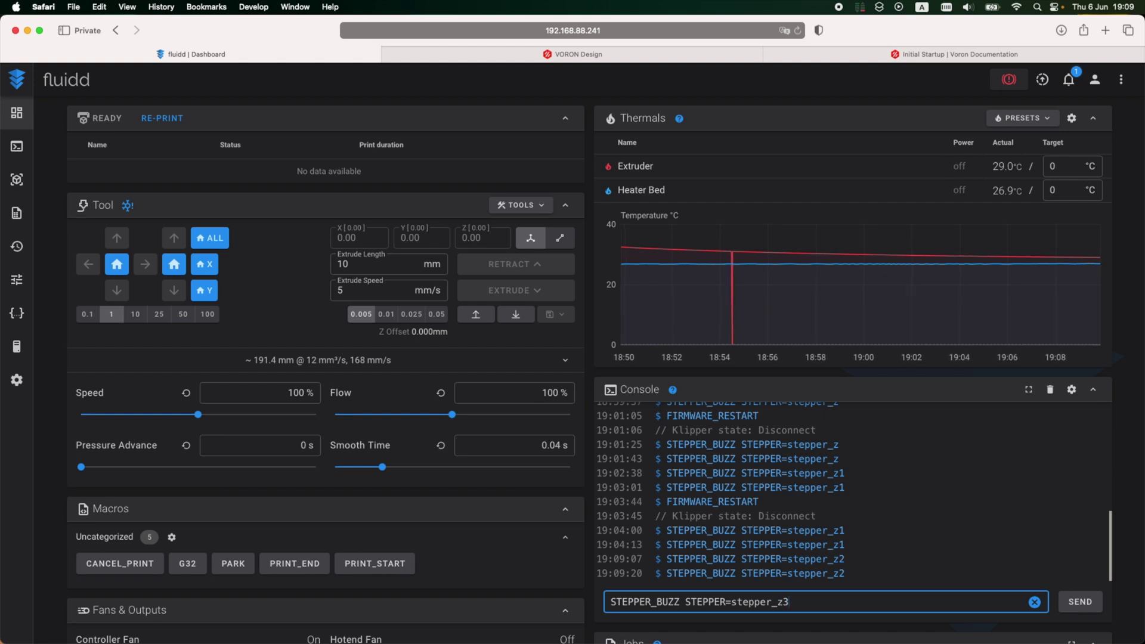
{"action": "key", "text": "Return"}
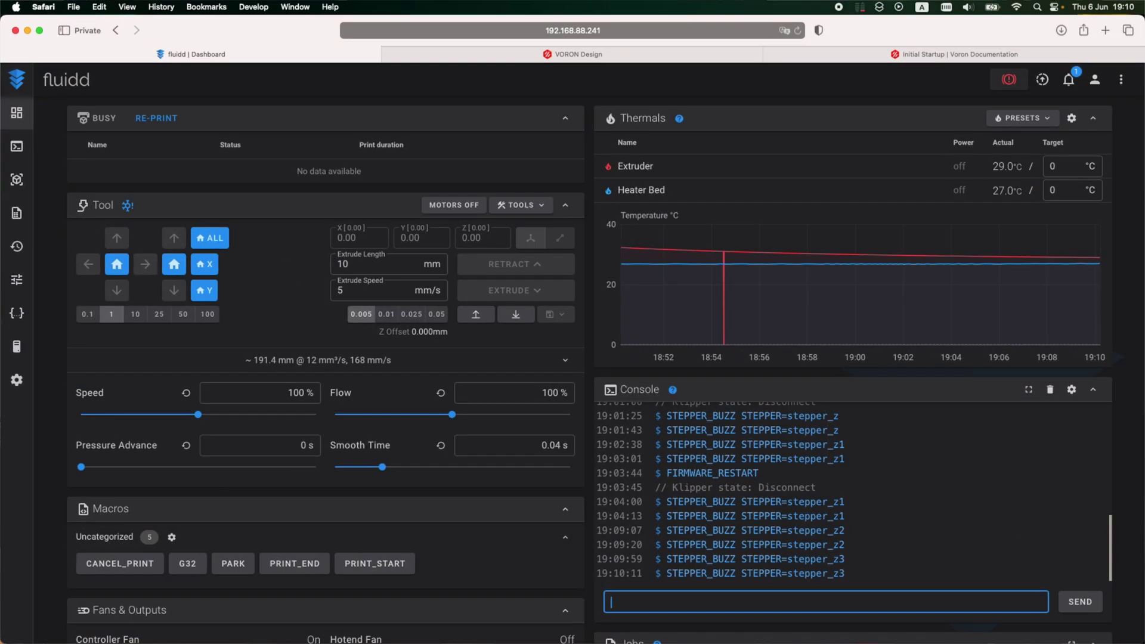
{"action": "left_click", "coordinate": [17, 313]}
Step: In printer.cfg, change stepper_z2's dir_pin from !PF10 to PF10 and place the caret before stepper_z3's PF0
{"action": "left_click", "coordinate": [163, 199]}
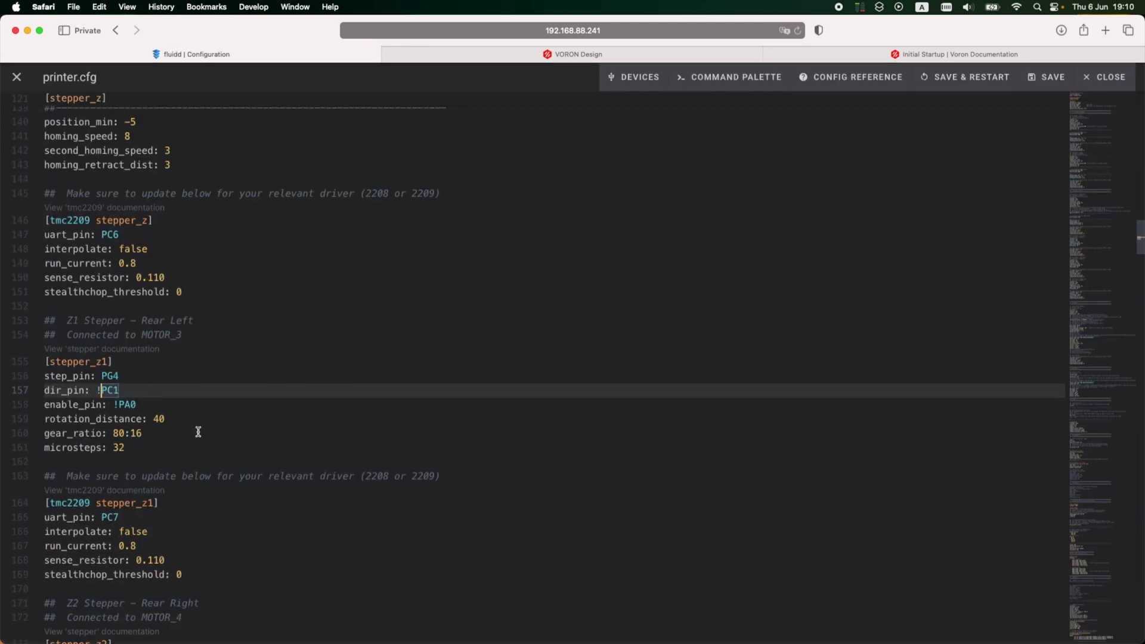
{"action": "scroll", "coordinate": [159, 414], "scroll_direction": "down", "scroll_amount": 5}
{"action": "scroll", "coordinate": [162, 413], "scroll_direction": "down", "scroll_amount": 4}
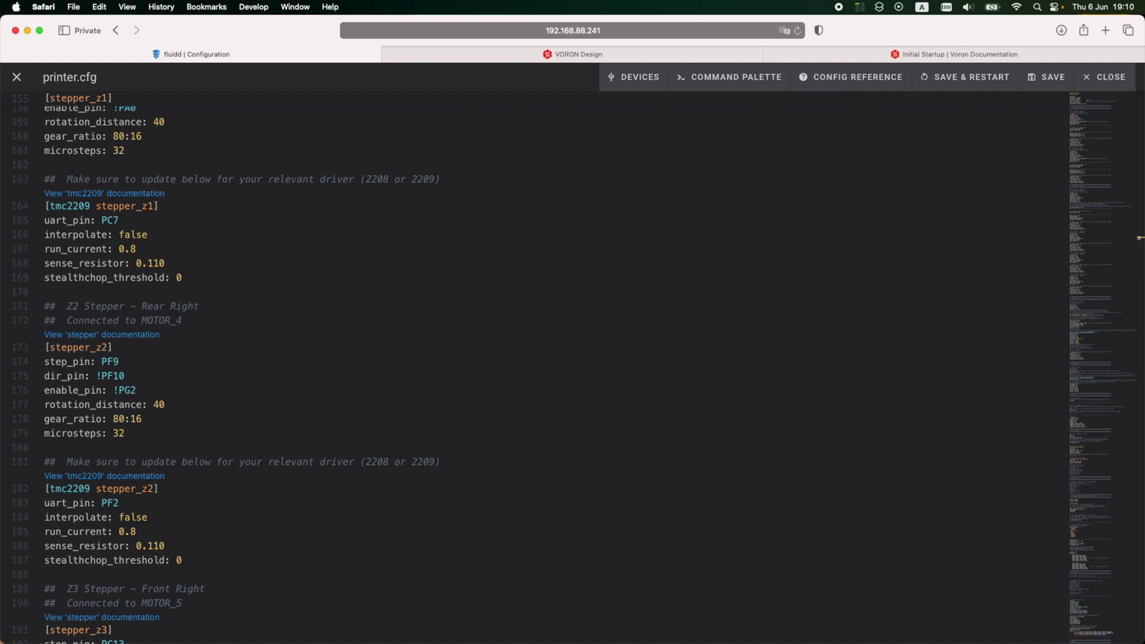
{"action": "double_click", "coordinate": [113, 376]}
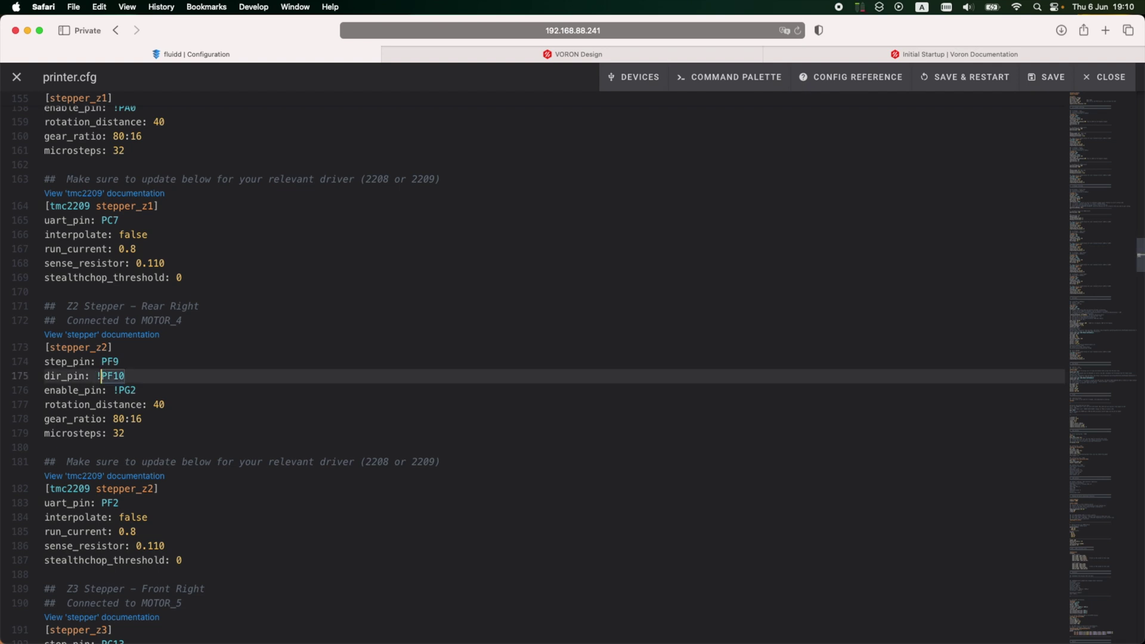
{"action": "key", "text": "BackSpace"}
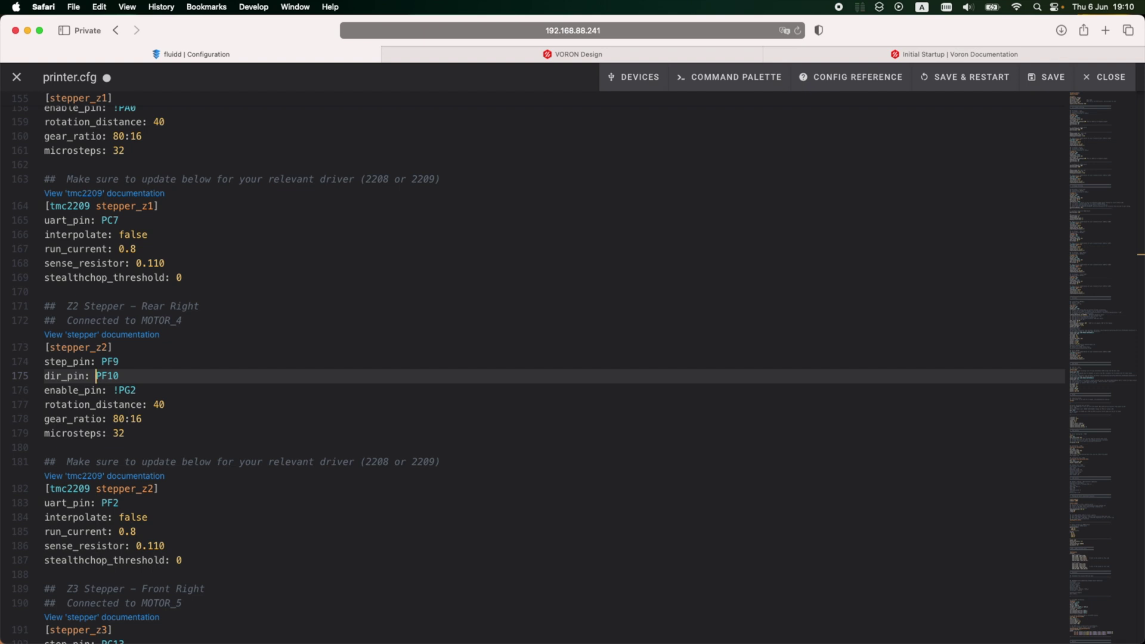
{"action": "scroll", "coordinate": [104, 350], "scroll_direction": "down", "scroll_amount": 6}
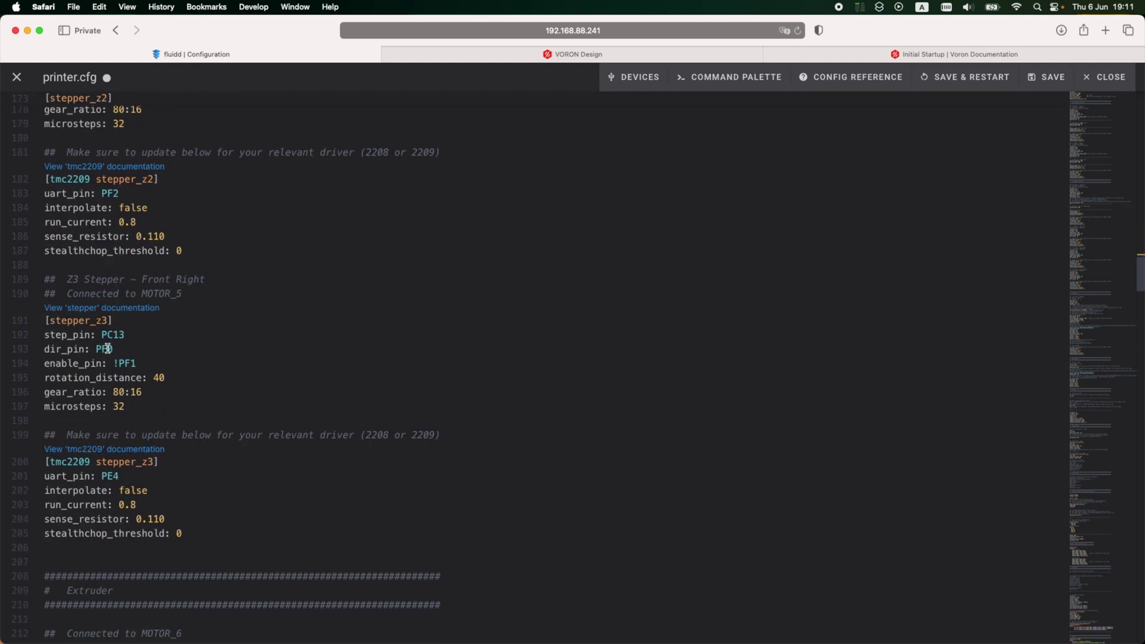
{"action": "left_click", "coordinate": [98, 349]}
Step: Make stepper_z3's dir_pin !PF0, save and restart, then buzz stepper_z2
{"action": "type", "text": "!"}
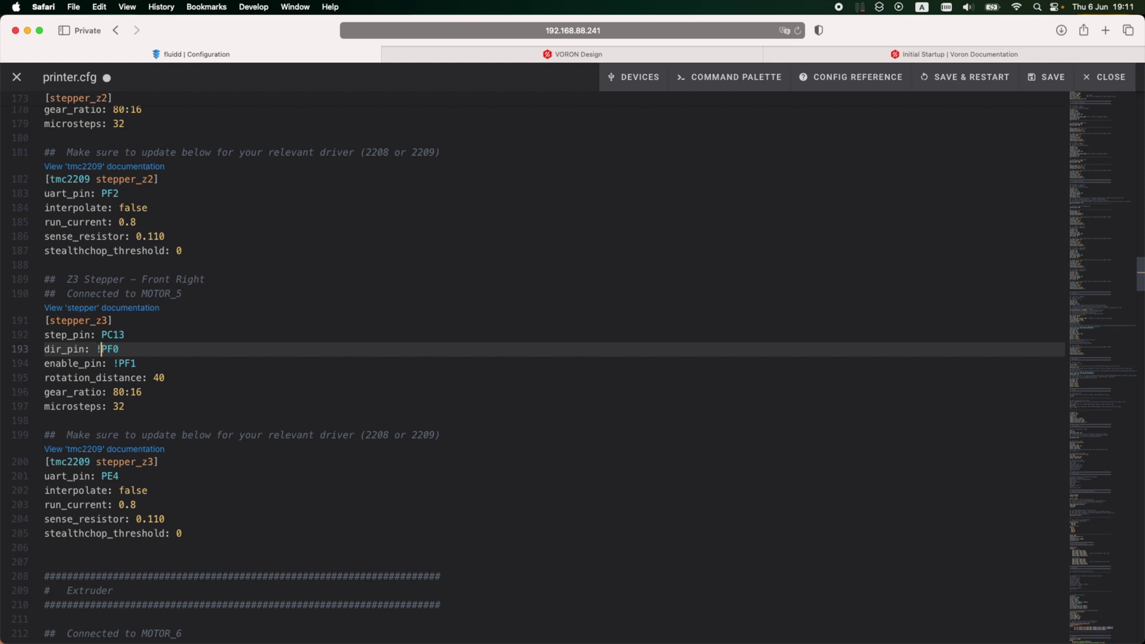
{"action": "left_click", "coordinate": [978, 77]}
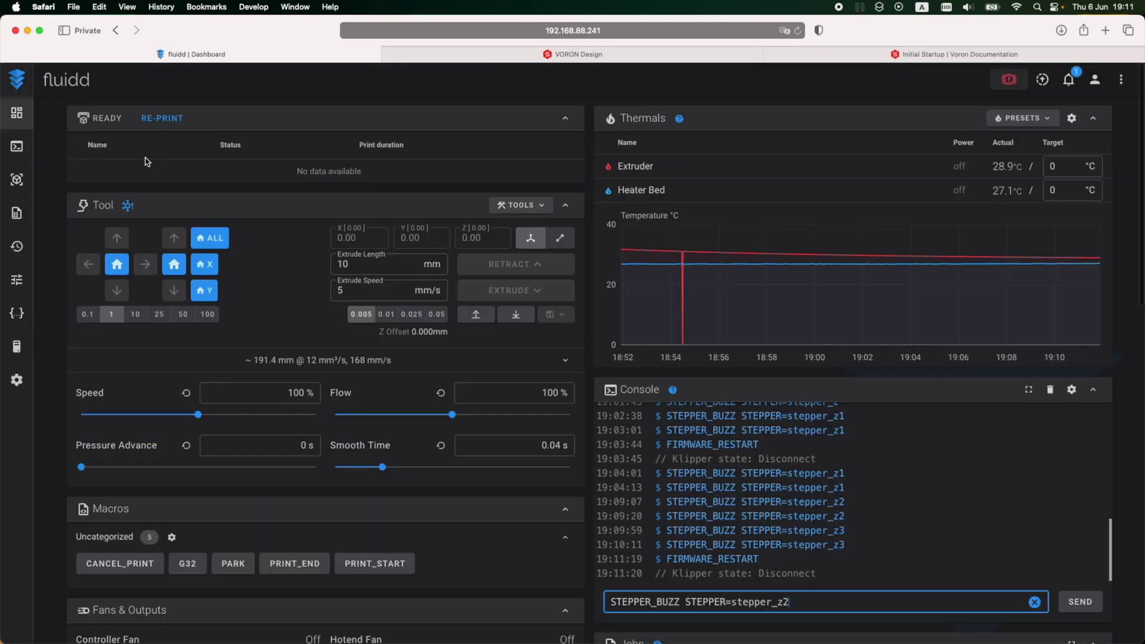
{"action": "key", "text": "Return"}
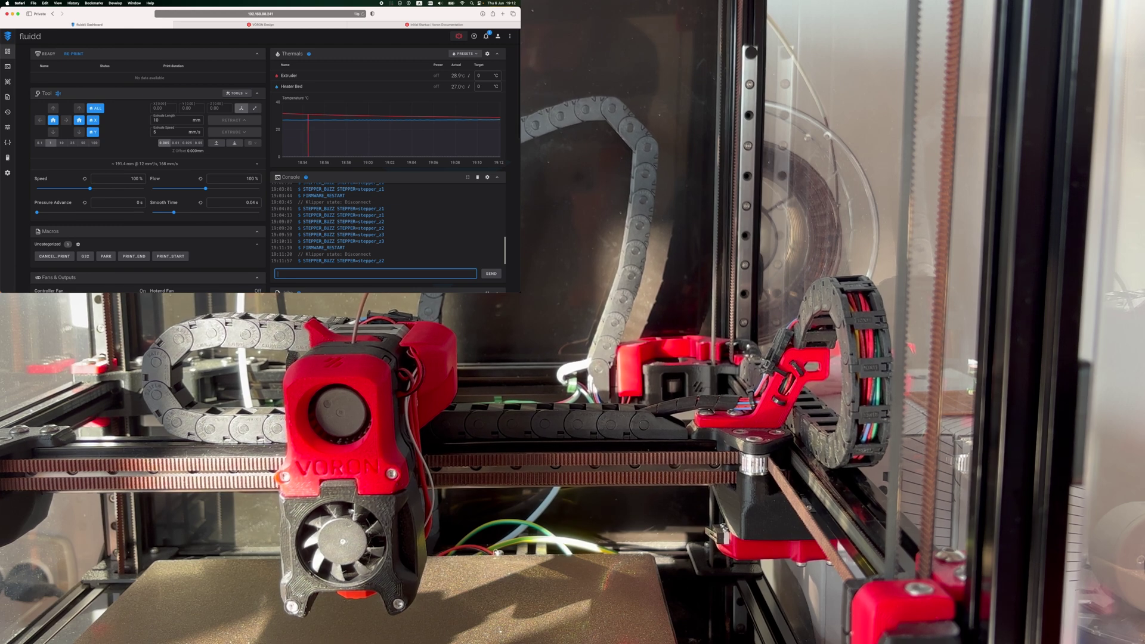
Step: Buzz stepper_z3, then recall the command again and set it to stepper_z3
{"action": "key", "text": "Up"}
{"action": "key", "text": "Up"}
{"action": "key", "text": "Return"}
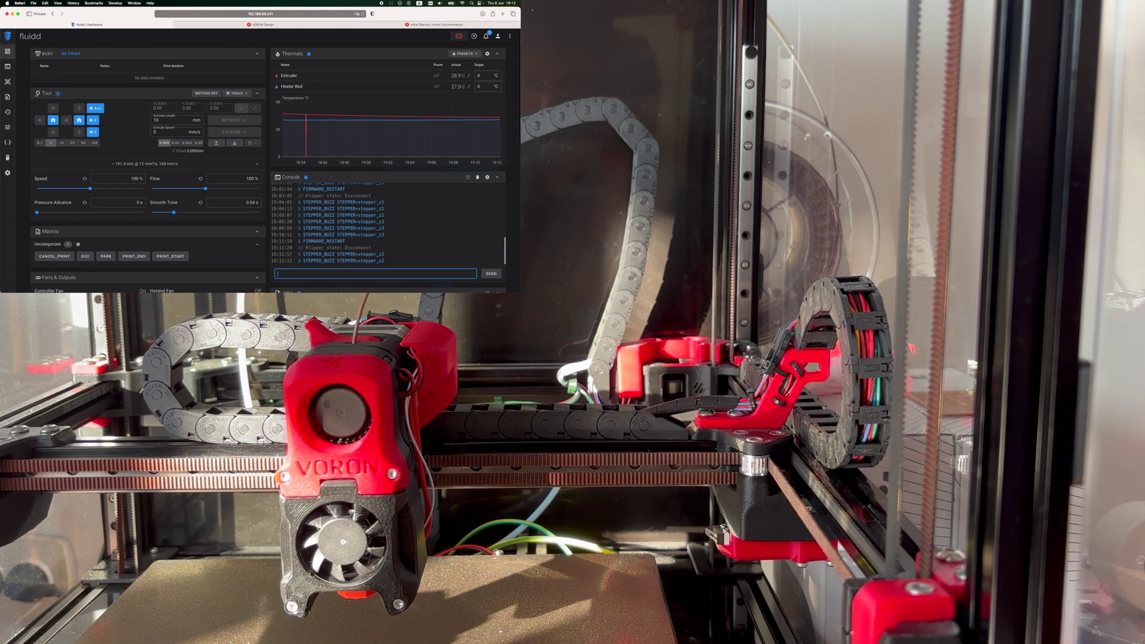
{"action": "key", "text": "Up"}
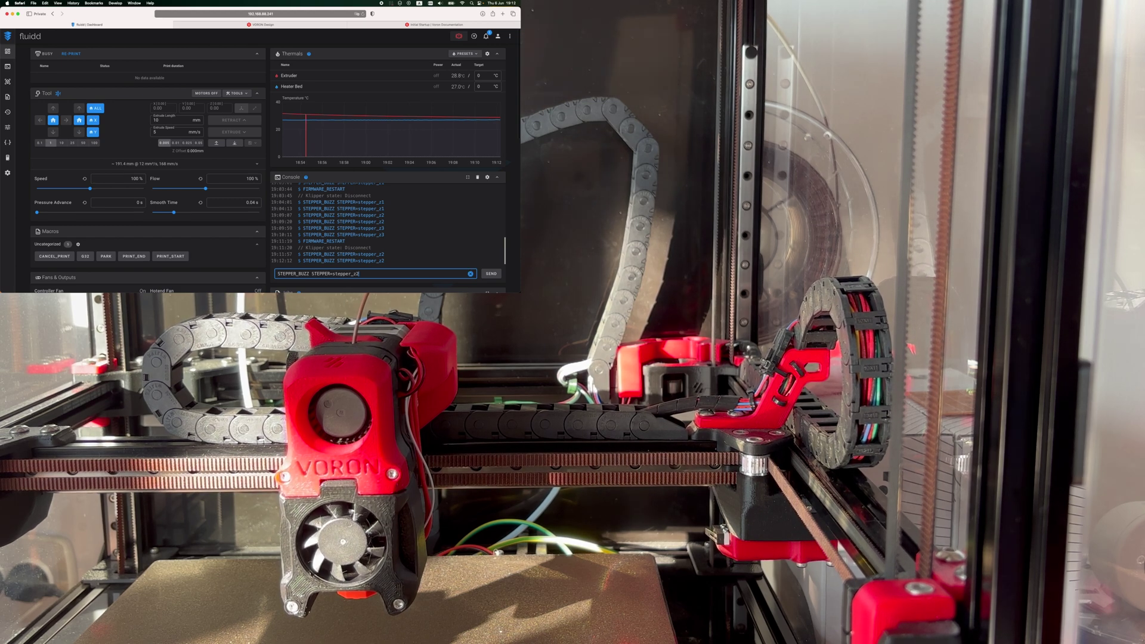
{"action": "key", "text": "BackSpace"}
{"action": "type", "text": "3"}
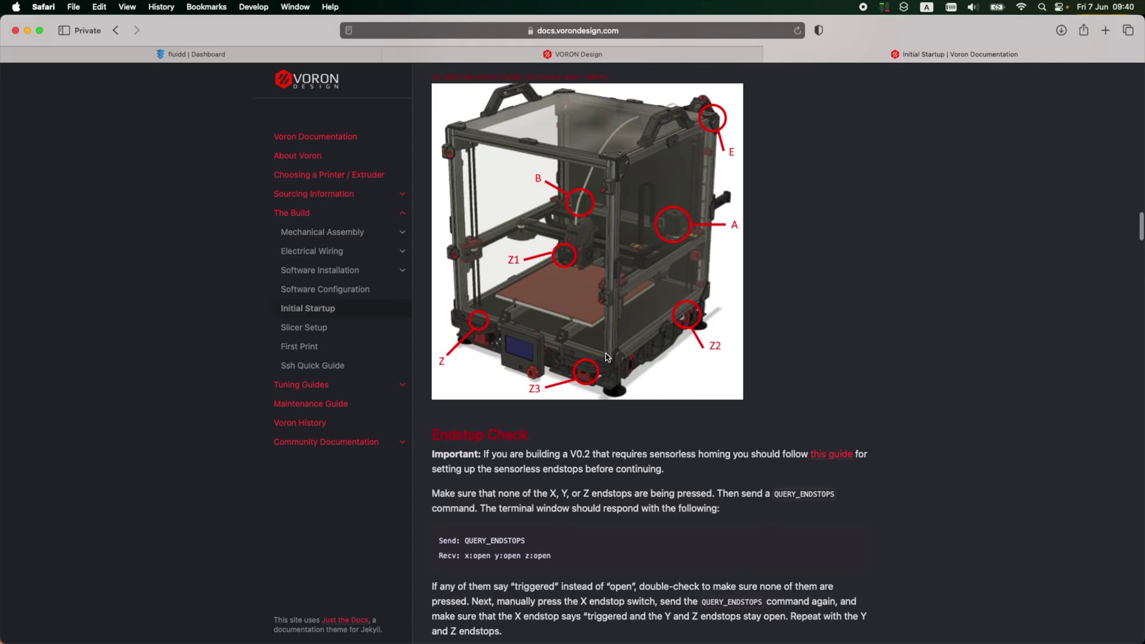
Step: Scroll to the Endstop Check section and select the QUERY_ENDSTOPS command in its code block to copy it
{"action": "scroll", "coordinate": [664, 390], "scroll_direction": "down", "scroll_amount": 3}
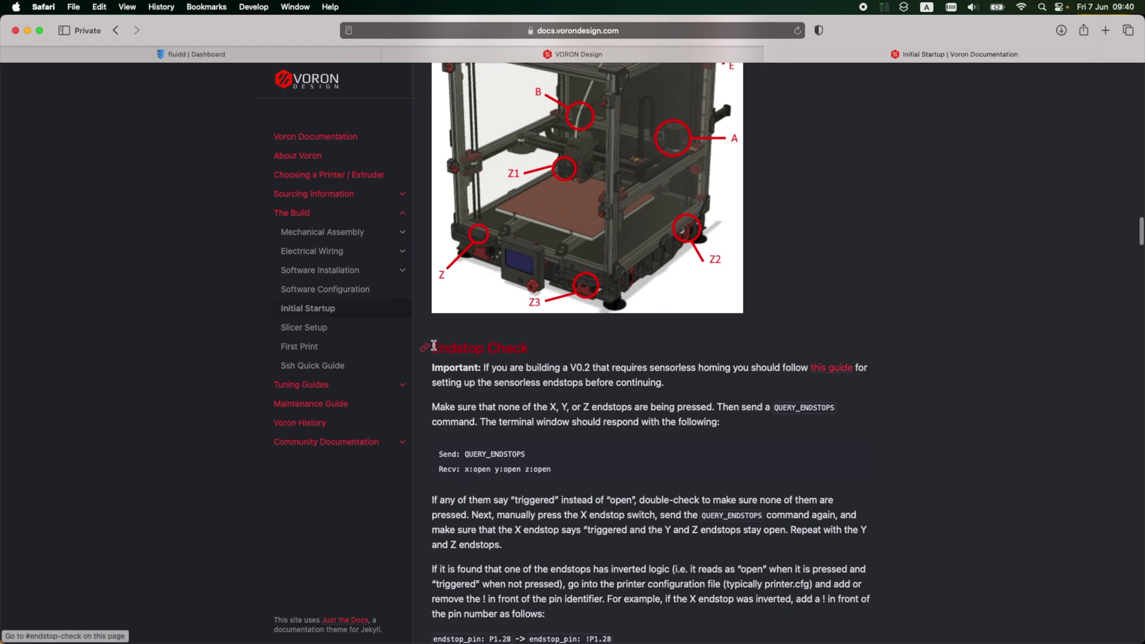
{"action": "left_click_drag", "start_coordinate": [540, 348], "coordinate": [441, 345]}
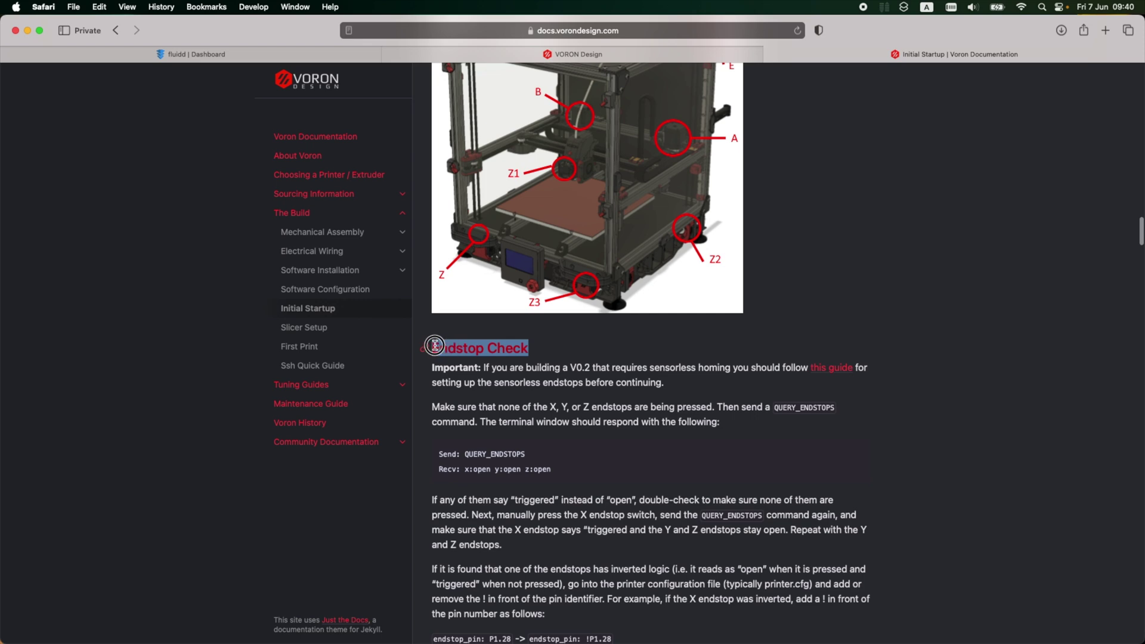
{"action": "left_click", "coordinate": [512, 378]}
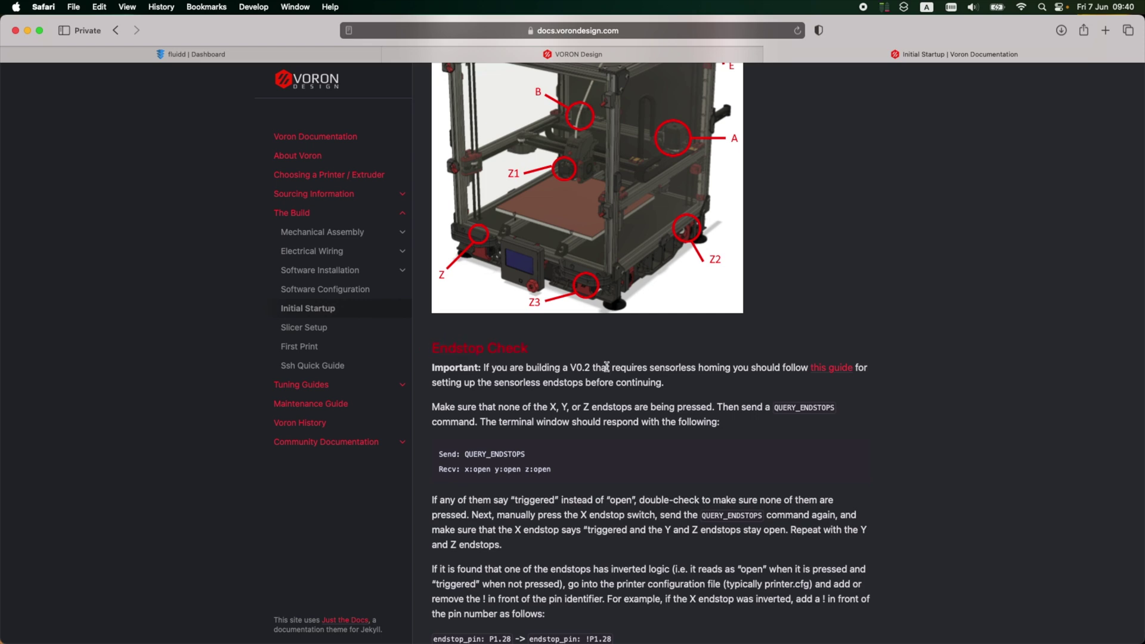
{"action": "scroll", "coordinate": [493, 404], "scroll_direction": "down", "scroll_amount": 1}
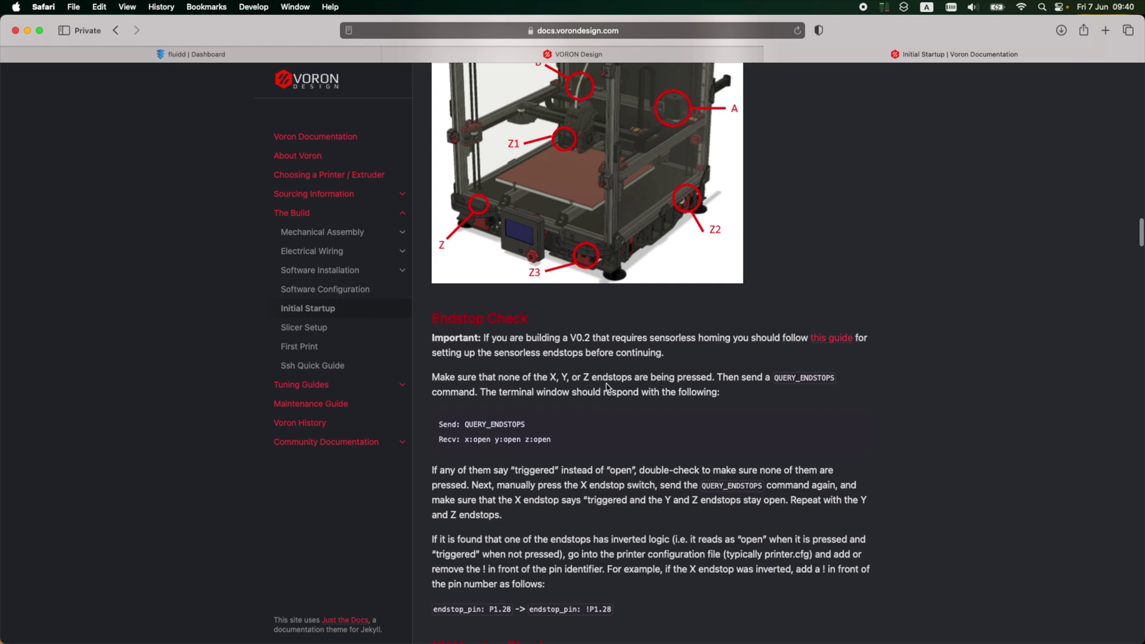
{"action": "scroll", "coordinate": [560, 396], "scroll_direction": "down", "scroll_amount": 1}
{"action": "double_click", "coordinate": [511, 397]}
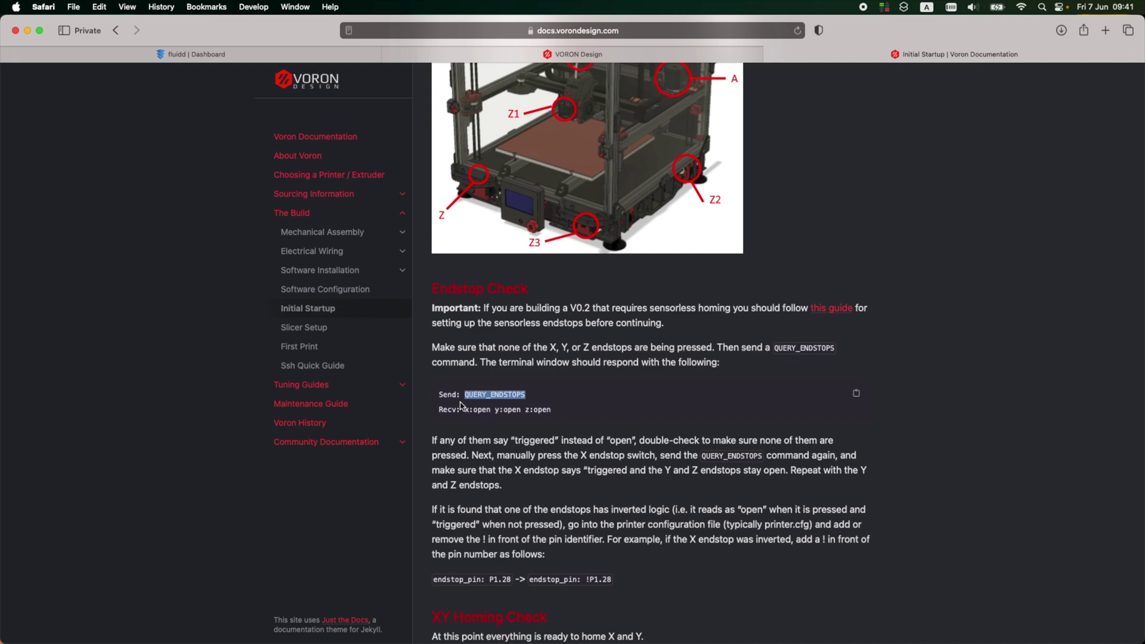
{"action": "left_click", "coordinate": [548, 403]}
Step: Paste QUERY_ENDSTOPS into Fluidd's console and send it
{"action": "left_click", "coordinate": [249, 53]}
{"action": "left_click", "coordinate": [695, 602]}
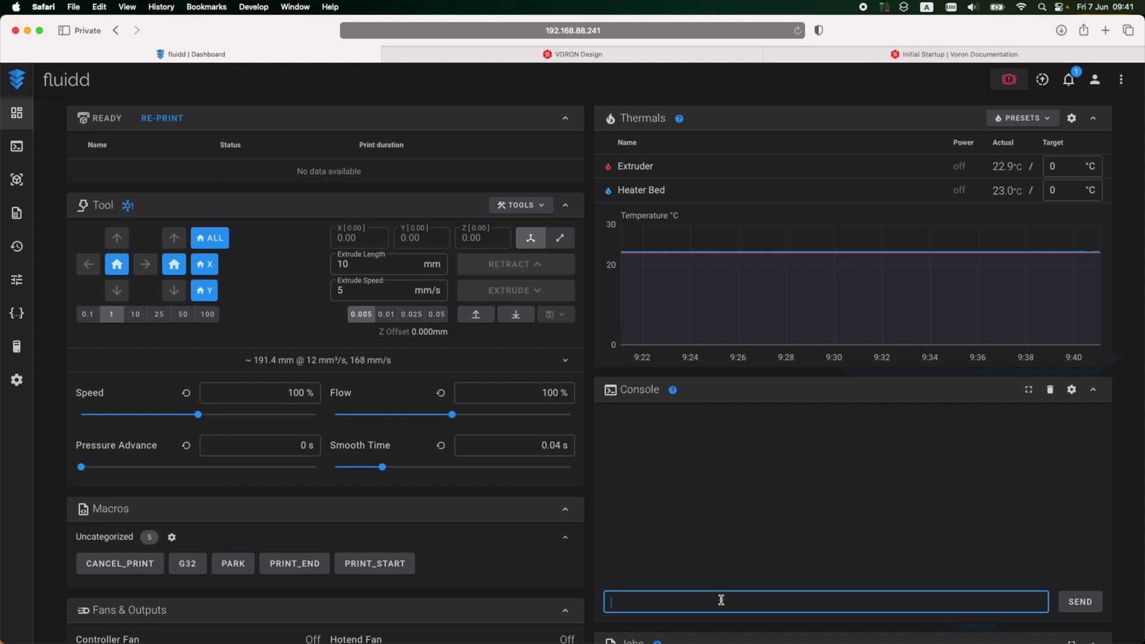
{"action": "key", "text": "super+v"}
{"action": "key", "text": "Return"}
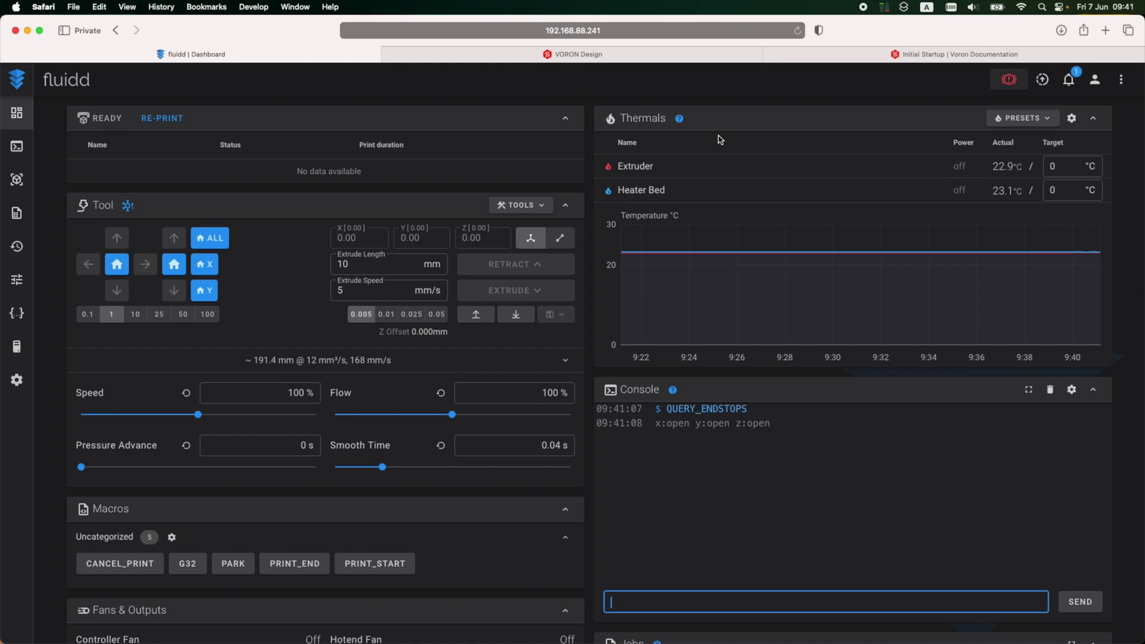
Step: Scroll the Voron guide down to the Z Endstop Pin Location steps, then return to Fluidd
{"action": "left_click", "coordinate": [886, 58]}
{"action": "scroll", "coordinate": [490, 375], "scroll_direction": "down", "scroll_amount": 5}
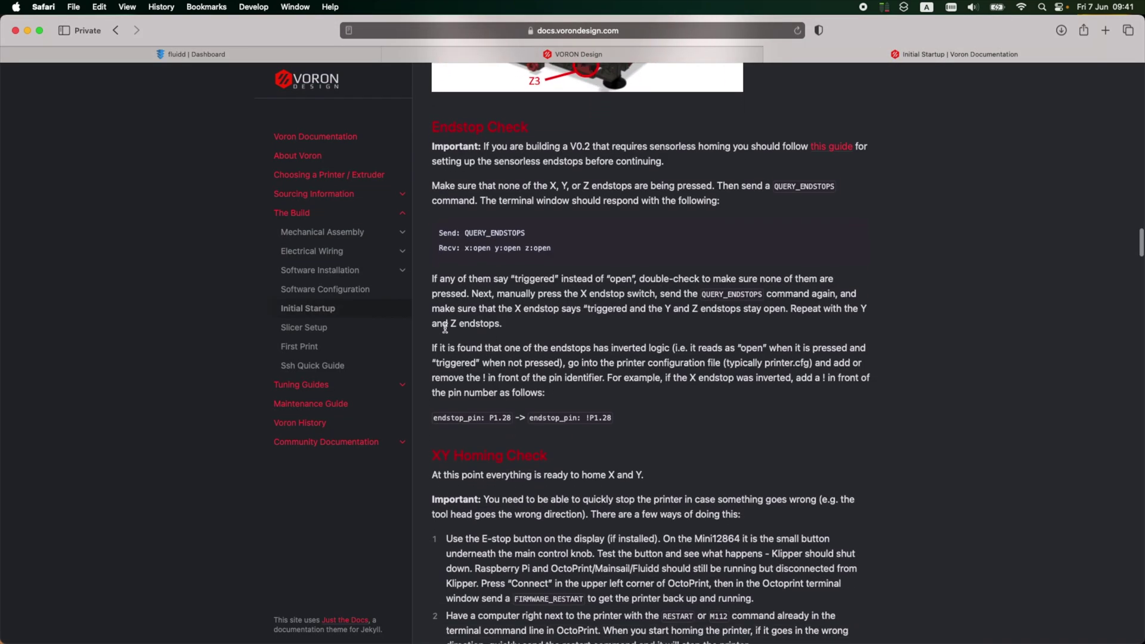
{"action": "scroll", "coordinate": [455, 288], "scroll_direction": "down", "scroll_amount": 8}
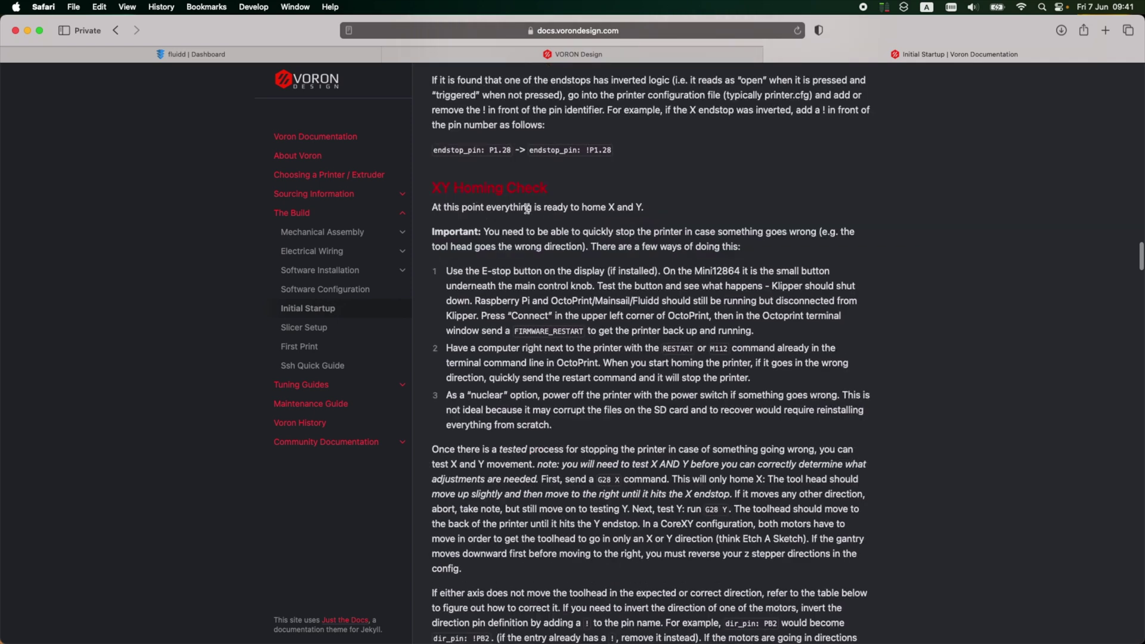
{"action": "scroll", "coordinate": [616, 207], "scroll_direction": "down", "scroll_amount": 4}
{"action": "left_click", "coordinate": [255, 55]}
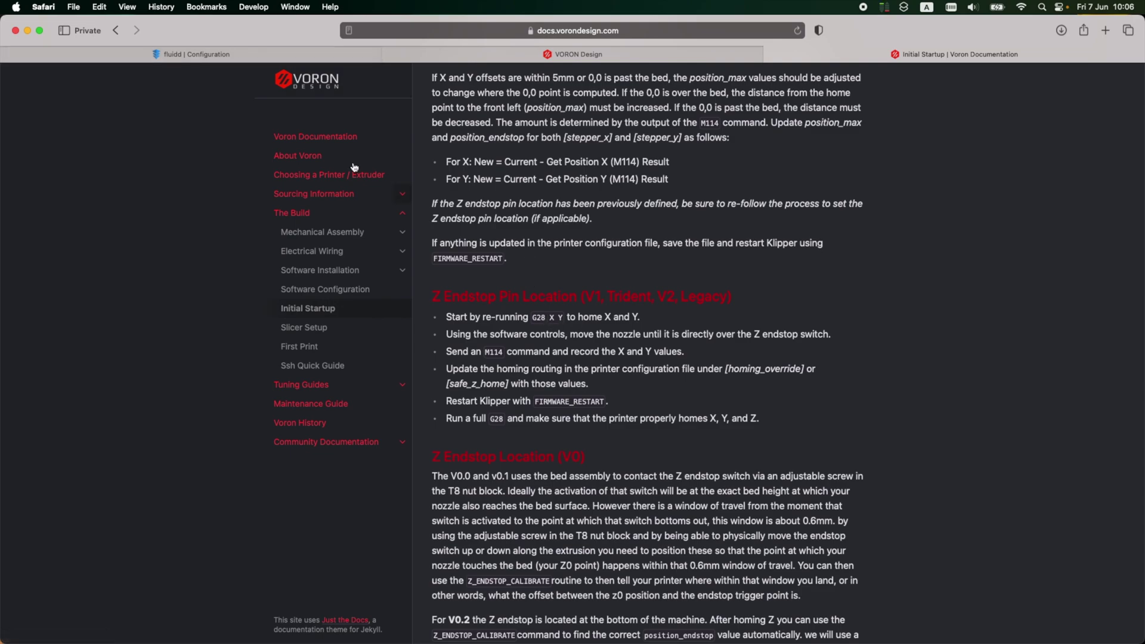
Step: Reconnect to the printer, home X, and jog X− in six 10 mm steps over the Z endstop
{"action": "left_click", "coordinate": [231, 55]}
{"action": "left_click", "coordinate": [614, 263]}
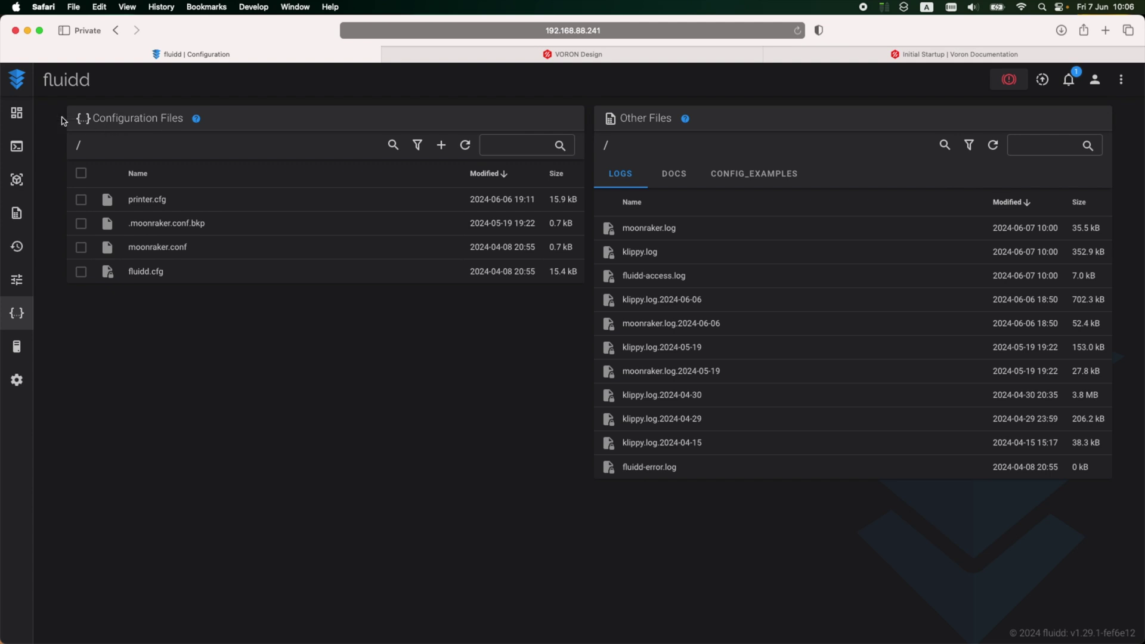
{"action": "left_click", "coordinate": [16, 113]}
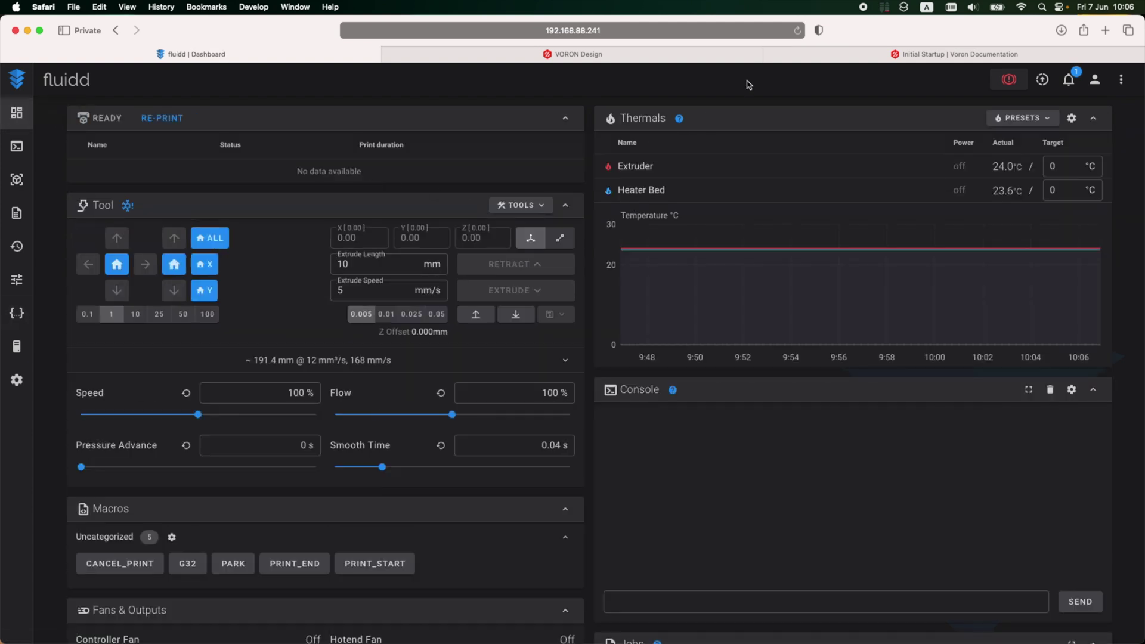
{"action": "left_click", "coordinate": [205, 264]}
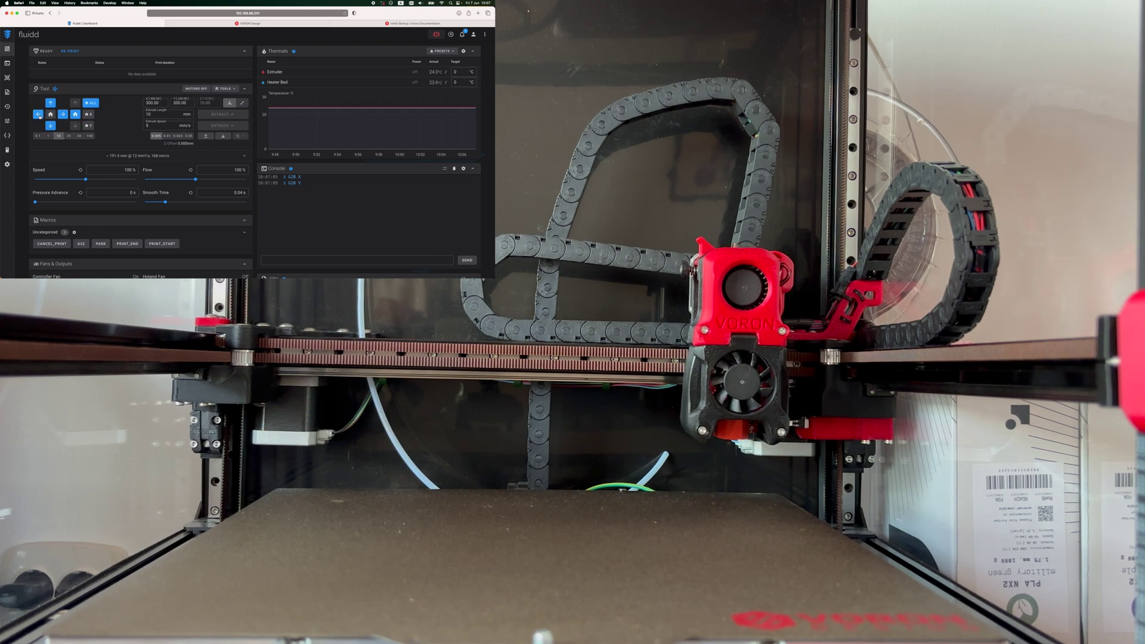
{"action": "left_click", "coordinate": [38, 114]}
{"action": "left_click", "coordinate": [38, 114]}
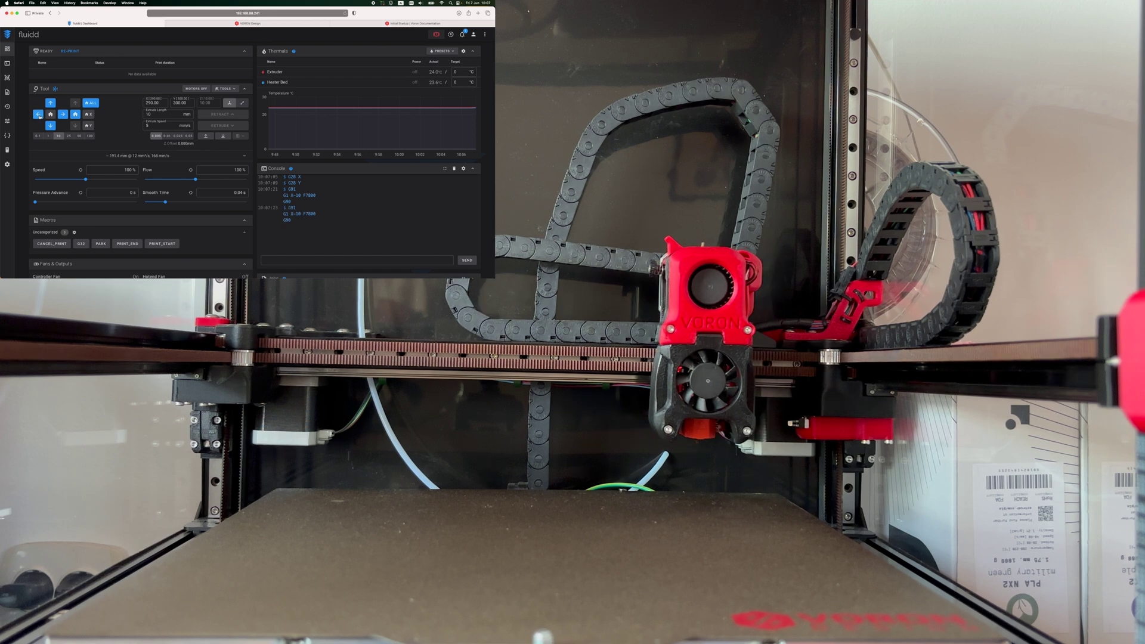
{"action": "left_click", "coordinate": [38, 114]}
{"action": "left_click", "coordinate": [38, 115]}
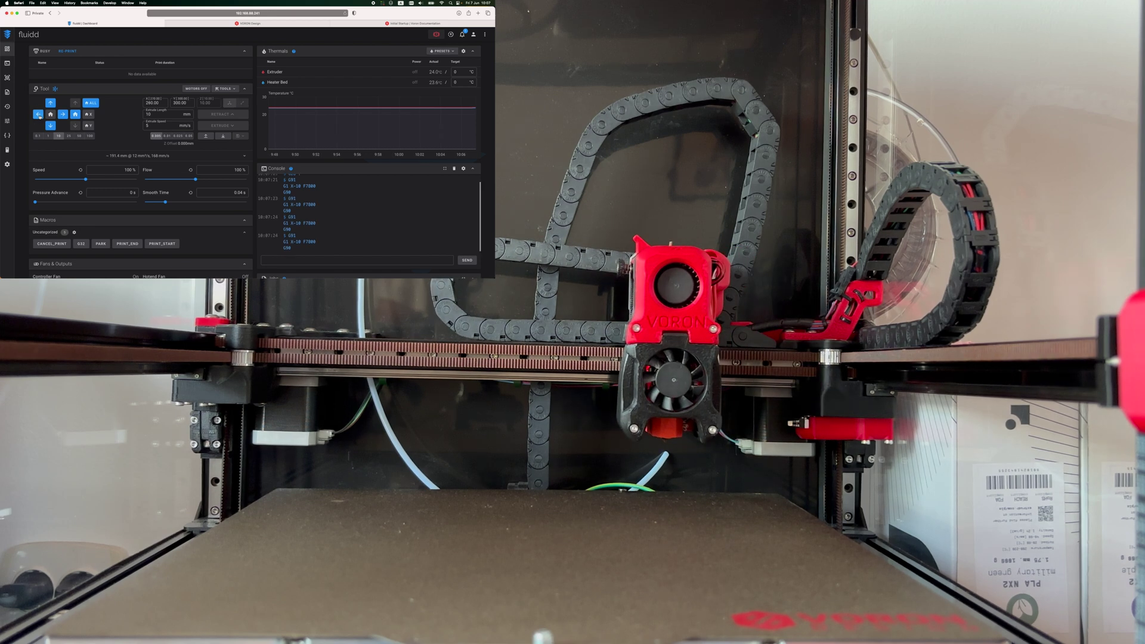
{"action": "left_click", "coordinate": [38, 114]}
{"action": "left_click", "coordinate": [38, 115]}
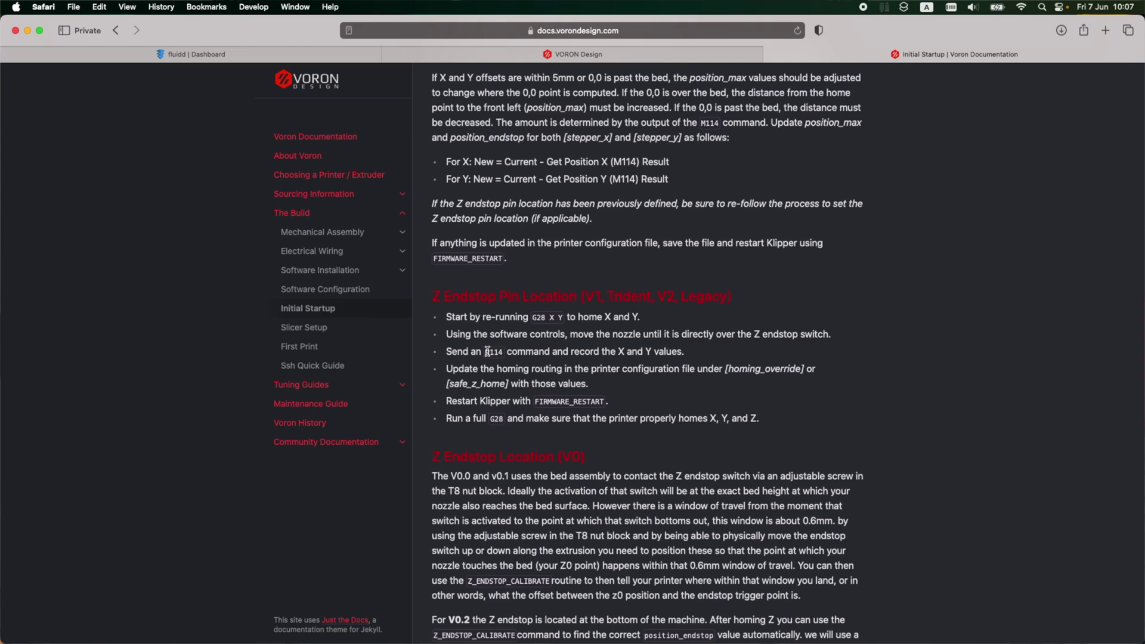
Step: Send M114 to read the position as X 204, Y 300, then open the configuration files
{"action": "double_click", "coordinate": [497, 351]}
{"action": "key", "text": "super+c"}
{"action": "left_click", "coordinate": [274, 58]}
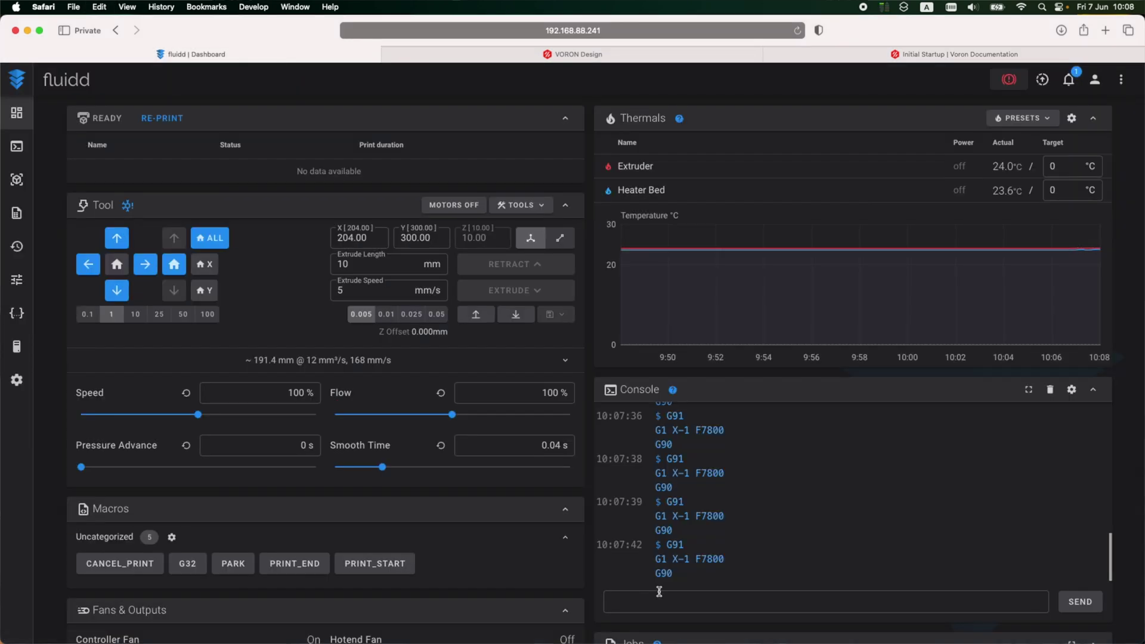
{"action": "left_click", "coordinate": [664, 593]}
{"action": "key", "text": "super+v"}
{"action": "key", "text": "Return"}
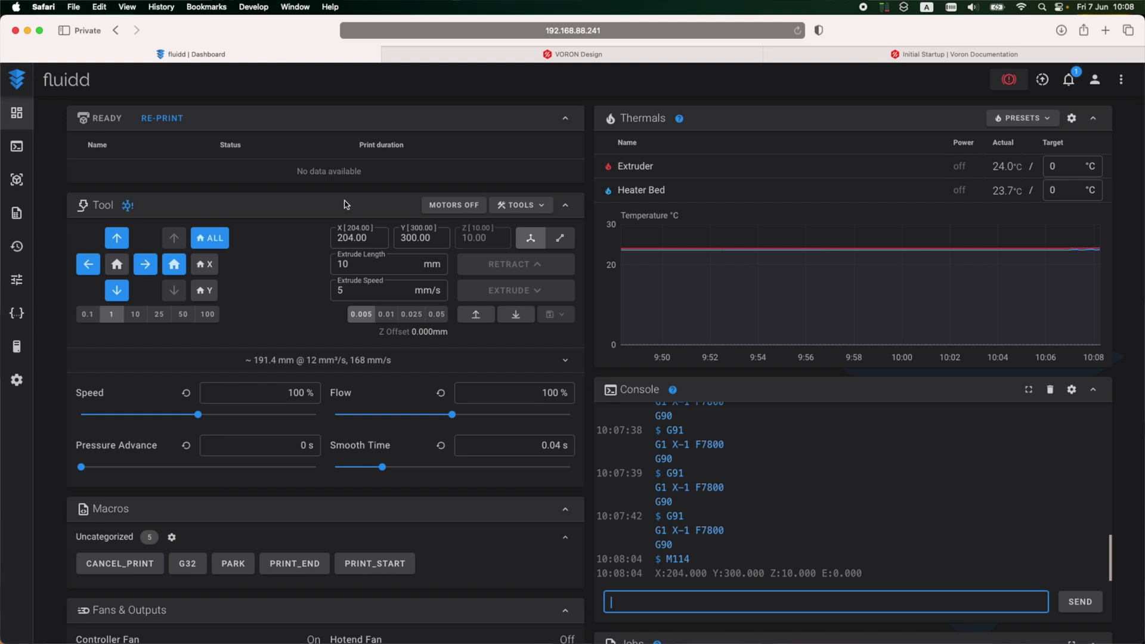
{"action": "left_click", "coordinate": [17, 313]}
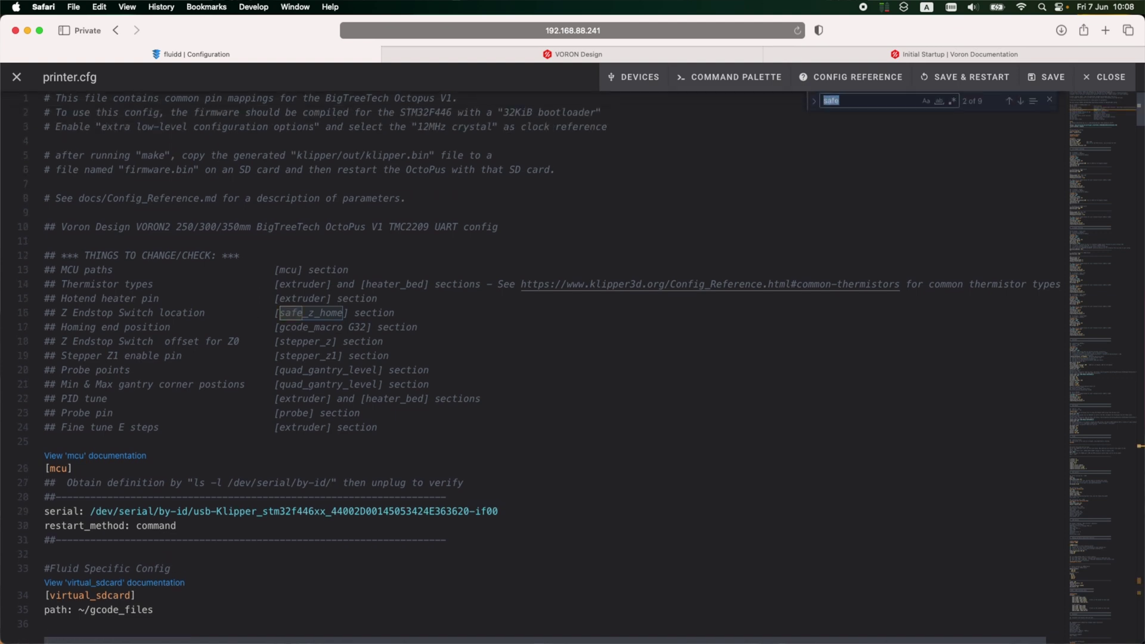
Step: Change [safe_z_home] home_xy_position from -10,-10 to 204,300, then save and restart Klipper
{"action": "key", "text": "Return"}
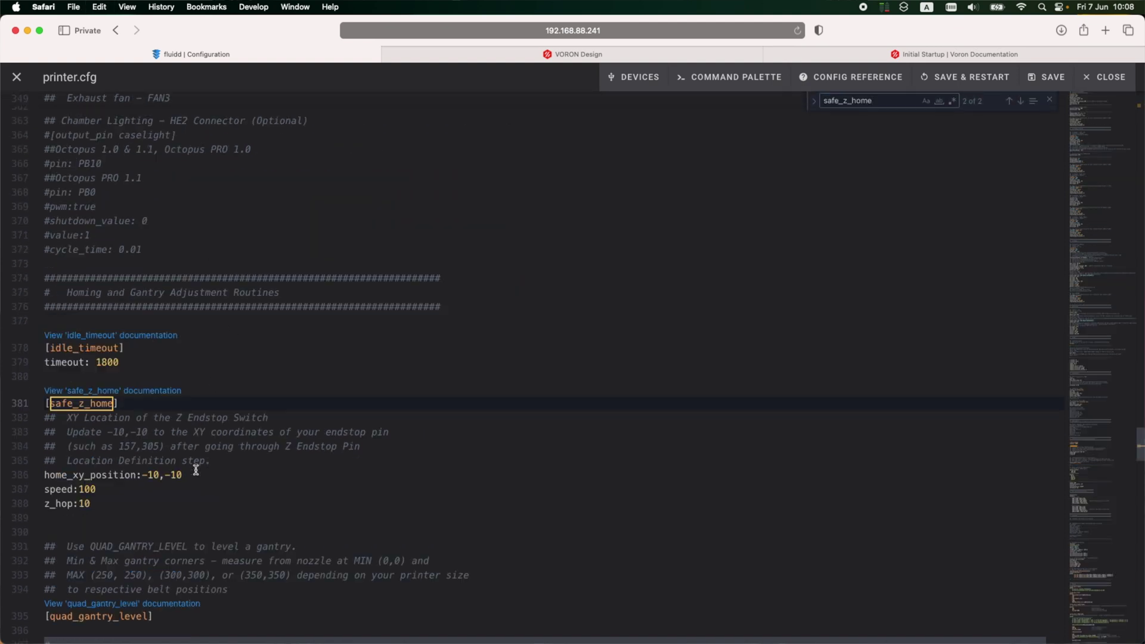
{"action": "scroll", "coordinate": [146, 471], "scroll_direction": "down", "scroll_amount": 2}
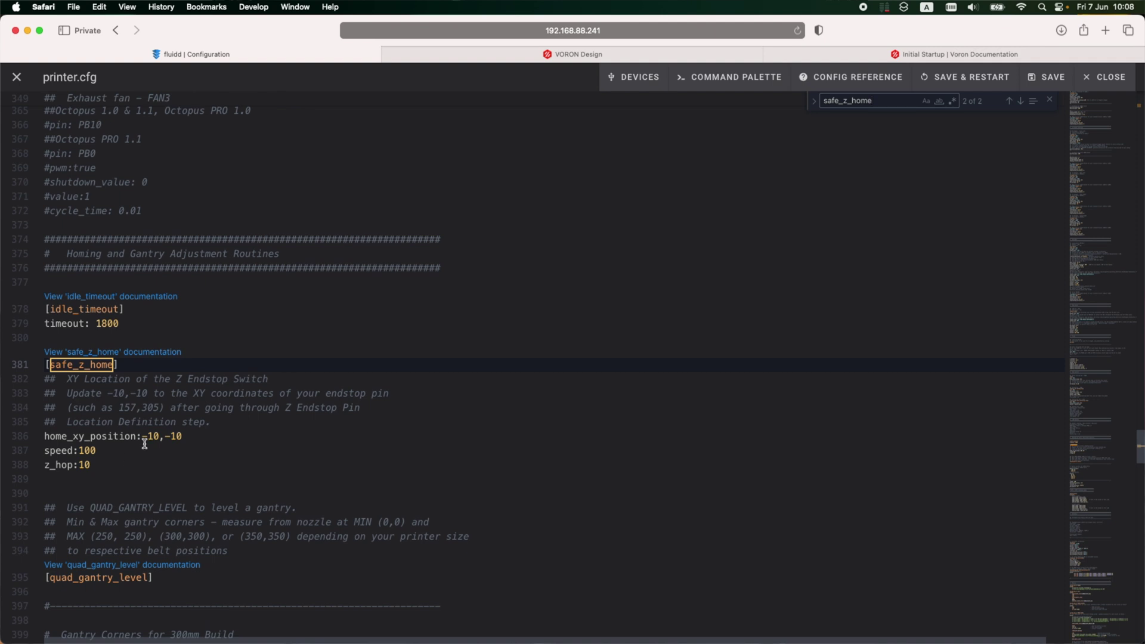
{"action": "left_click", "coordinate": [194, 436]}
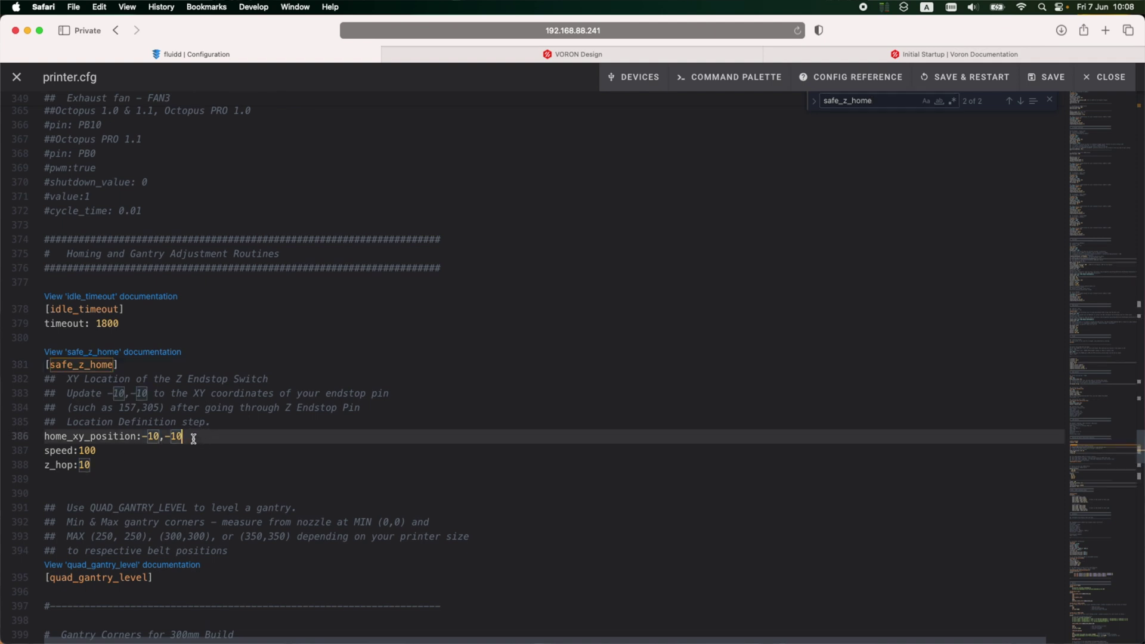
{"action": "left_click", "coordinate": [159, 436]}
{"action": "key", "text": "BackSpace"}
{"action": "key", "text": "BackSpace"}
{"action": "key", "text": "BackSpace"}
{"action": "type", "text": "204"}
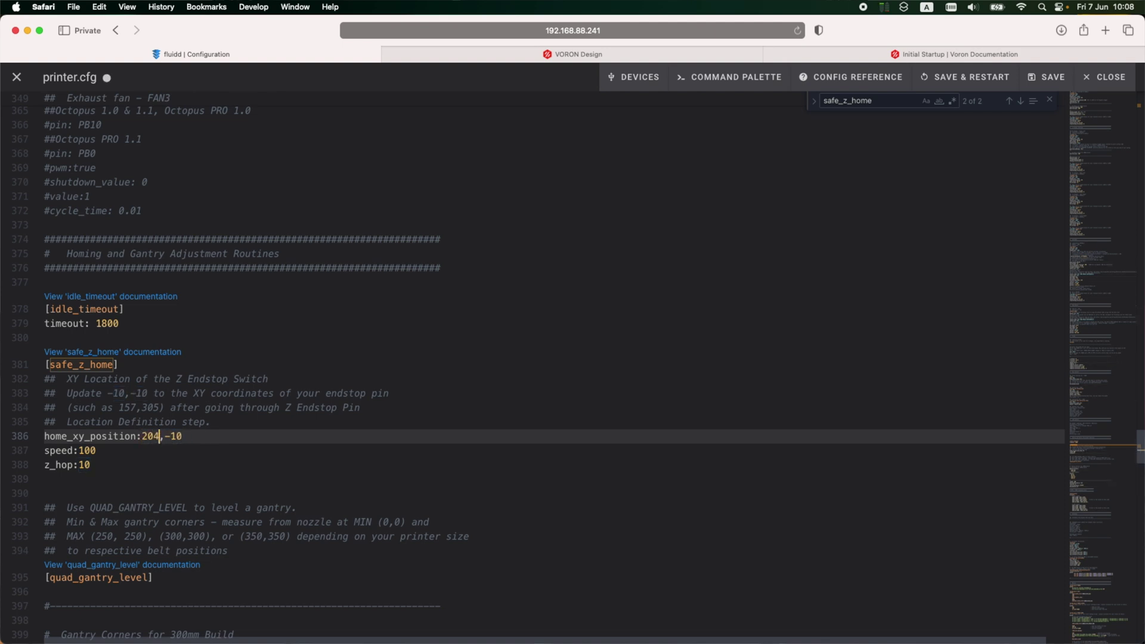
{"action": "key", "text": "BackSpace"}
{"action": "key", "text": "BackSpace"}
{"action": "type", "text": "300"}
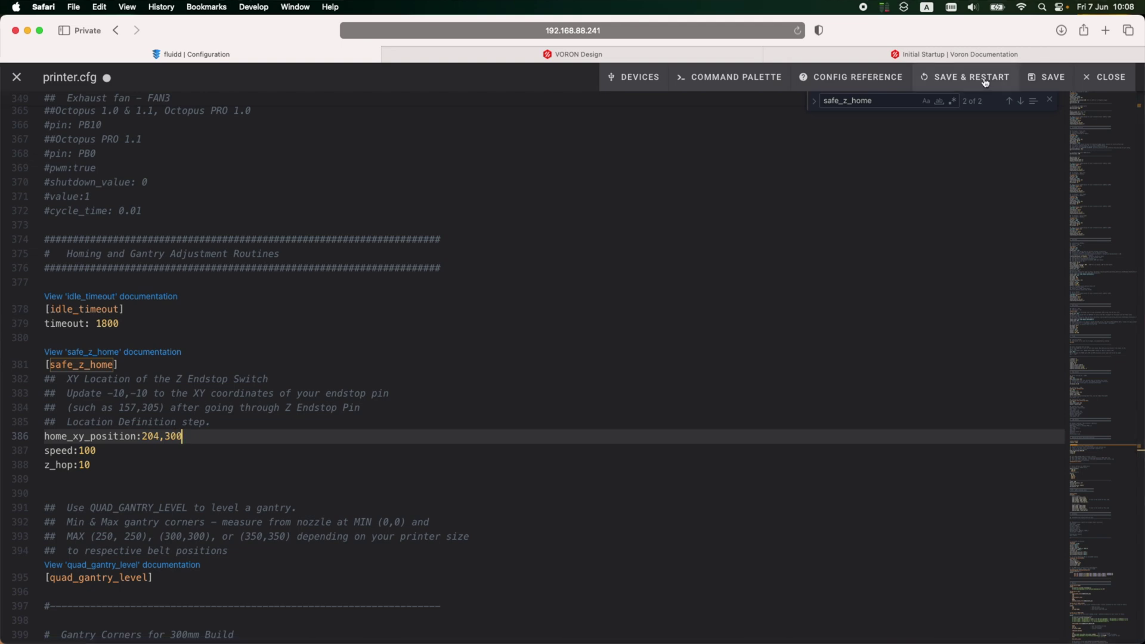
{"action": "left_click", "coordinate": [985, 82]}
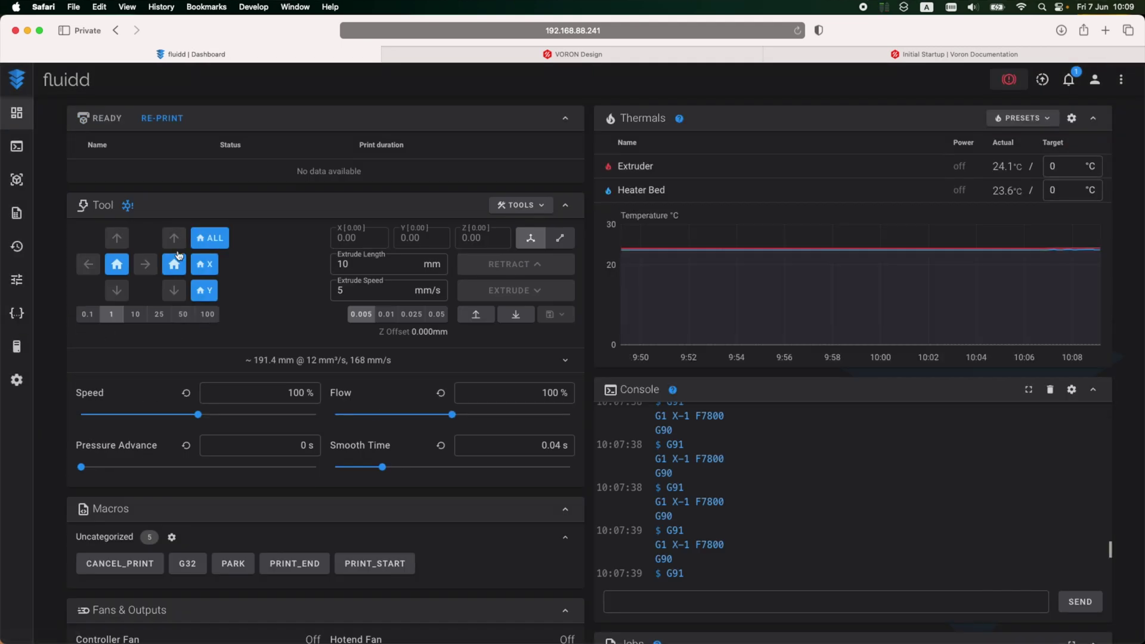
Step: Home all axes with HOME ALL on the dashboard
{"action": "left_click", "coordinate": [210, 238]}
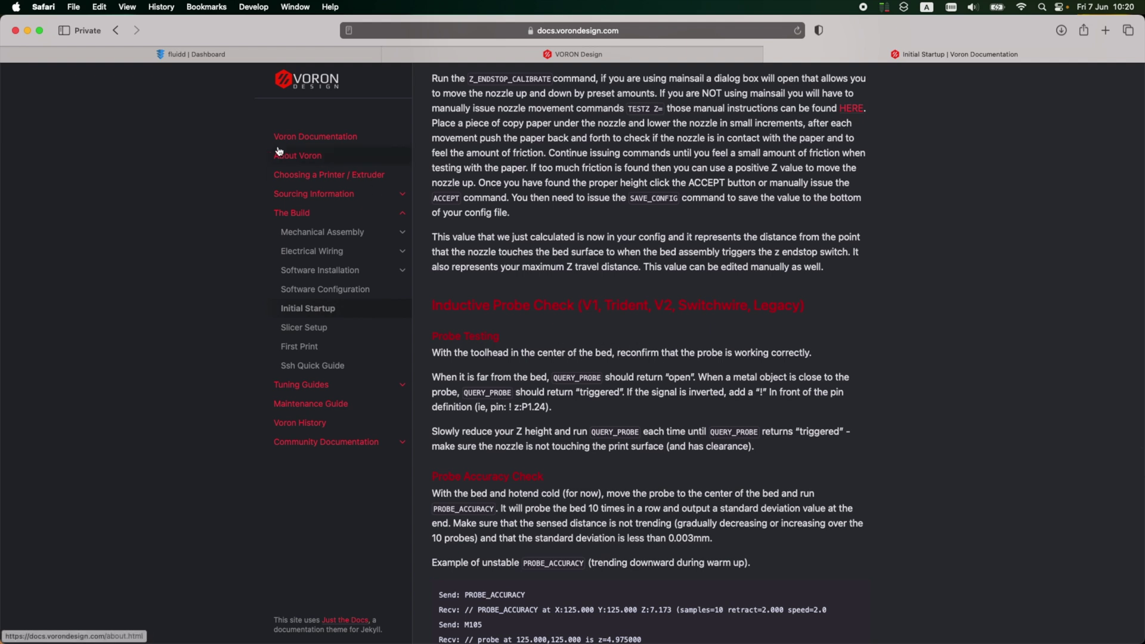
Step: Home all axes again and move the toolhead forward in five 25 mm steps
{"action": "left_click", "coordinate": [221, 58]}
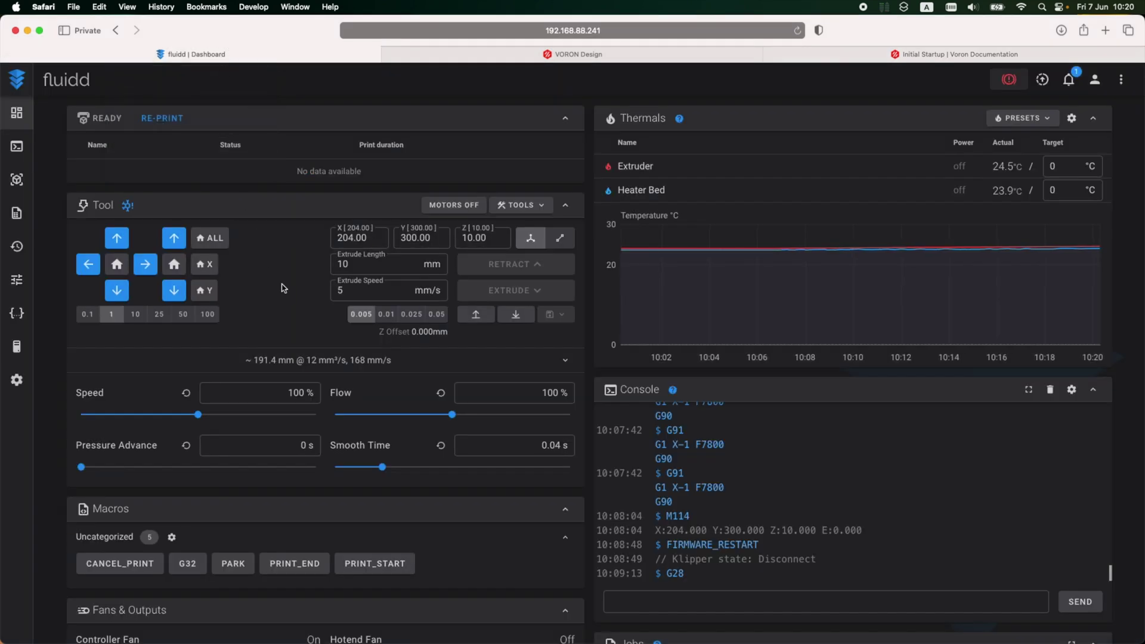
{"action": "left_click", "coordinate": [861, 54]}
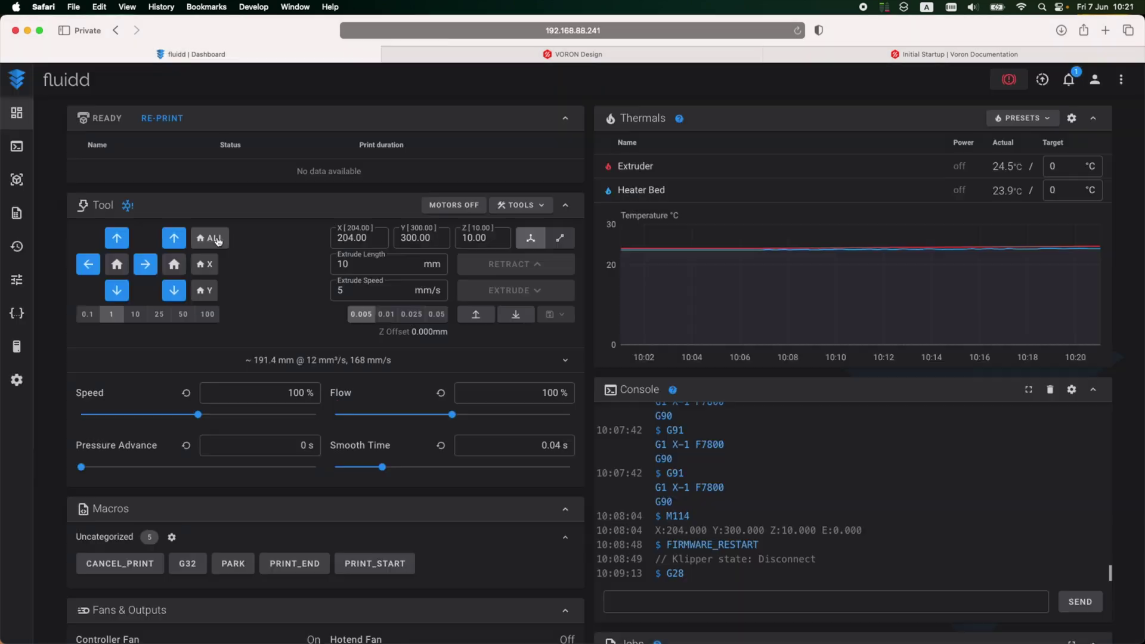
{"action": "left_click", "coordinate": [217, 240]}
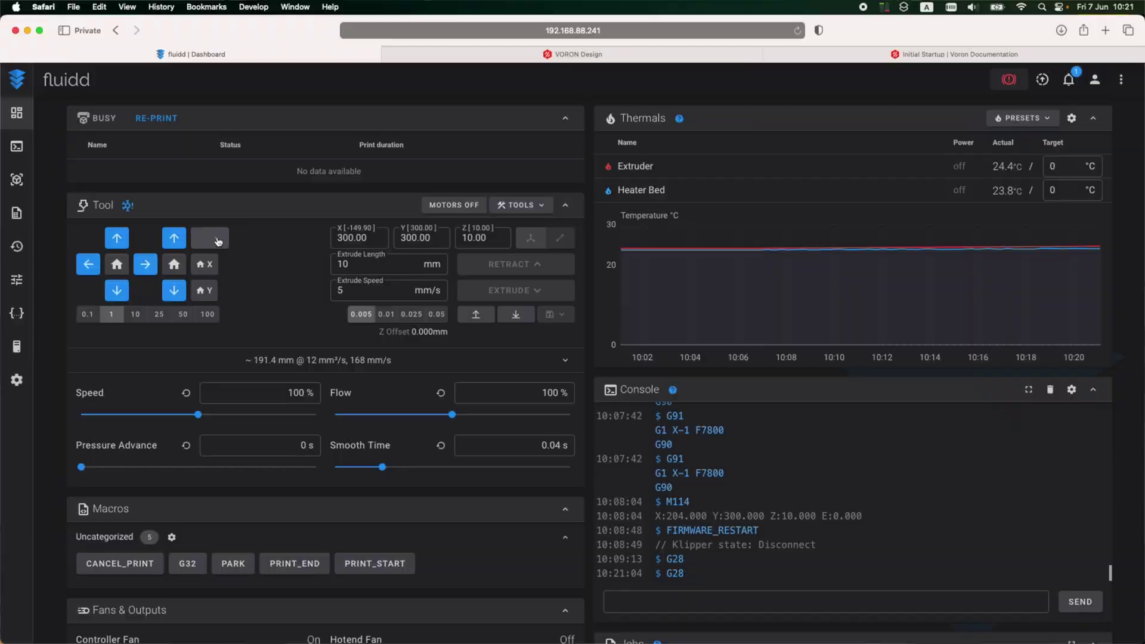
{"action": "left_click", "coordinate": [159, 314]}
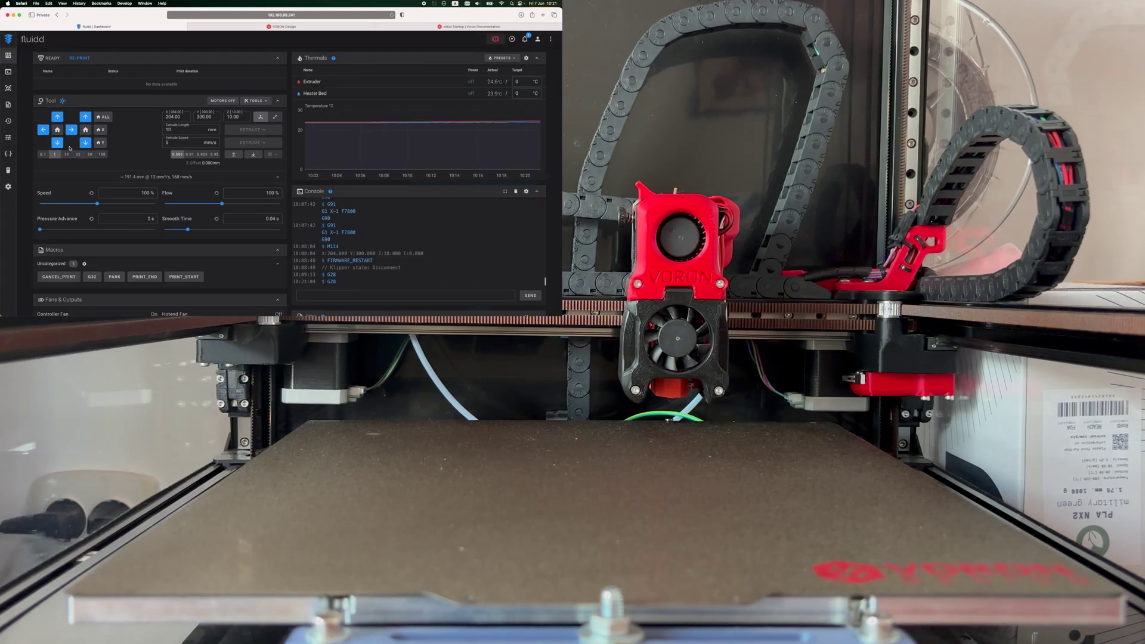
{"action": "left_click", "coordinate": [117, 290]}
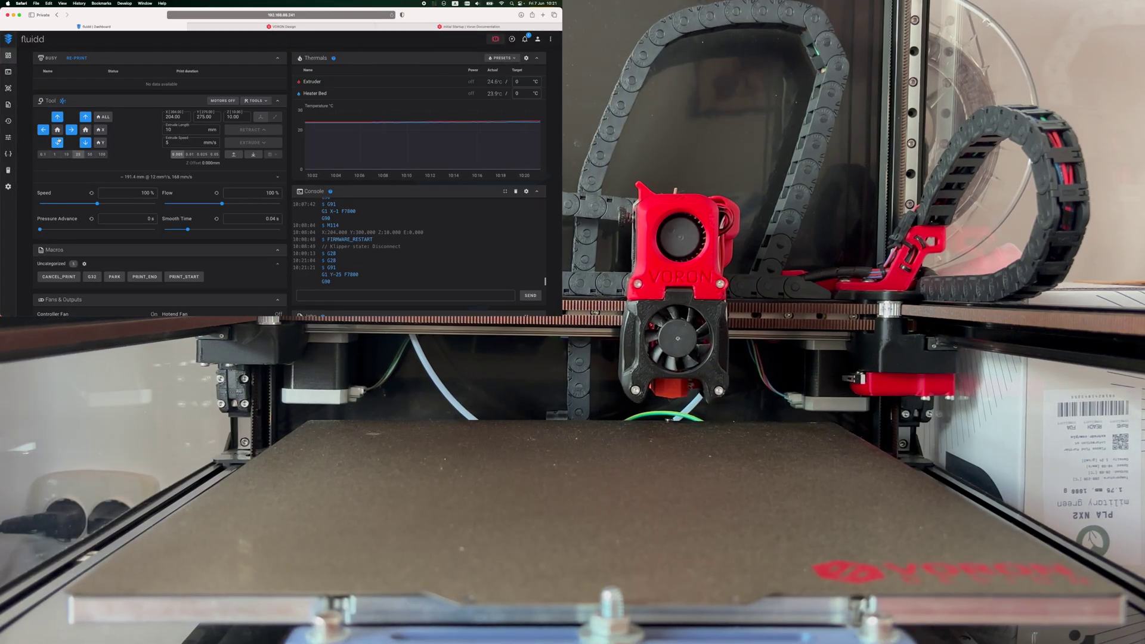
{"action": "left_click", "coordinate": [58, 142]}
{"action": "left_click", "coordinate": [58, 142]}
{"action": "left_click", "coordinate": [58, 142]}
{"action": "left_click", "coordinate": [58, 143]}
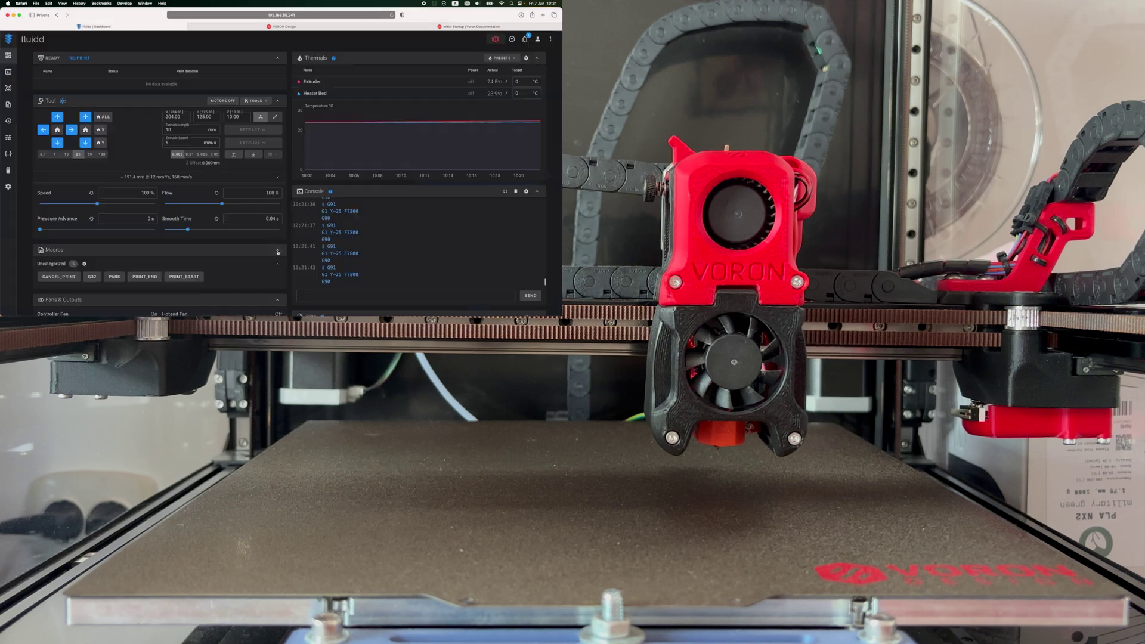
Step: Query the probe, lower Z in six 1 mm steps, requery (still open), then raise Z 10 mm
{"action": "key", "text": "Return"}
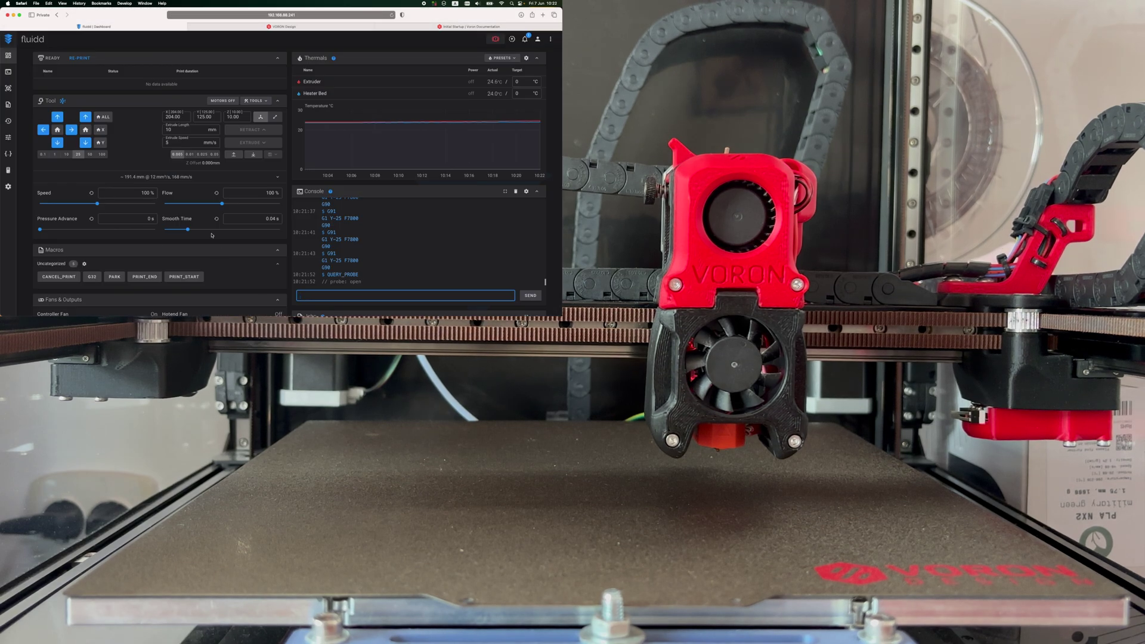
{"action": "left_click", "coordinate": [54, 154]}
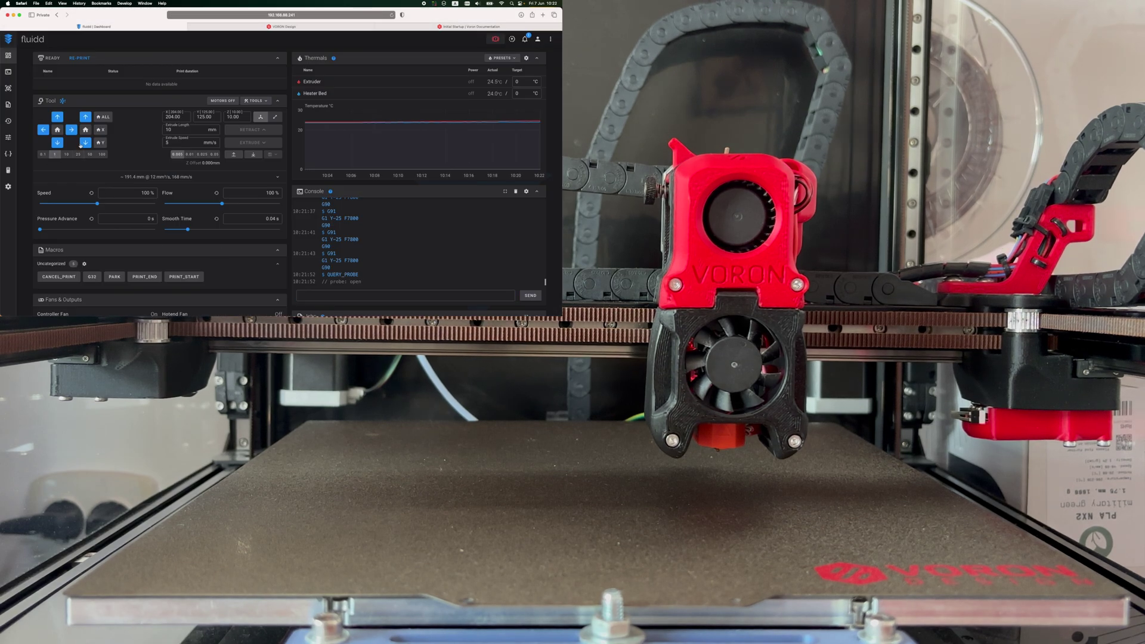
{"action": "left_click", "coordinate": [85, 143]}
{"action": "left_click", "coordinate": [85, 143]}
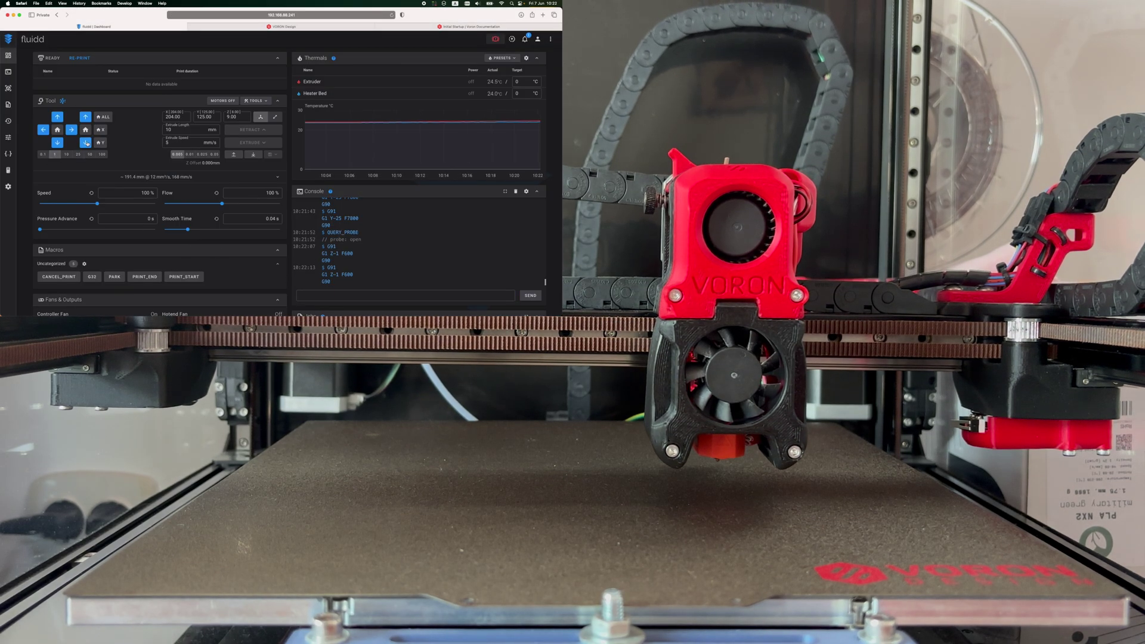
{"action": "left_click", "coordinate": [85, 143]}
{"action": "left_click", "coordinate": [85, 142]}
{"action": "left_click", "coordinate": [85, 143]}
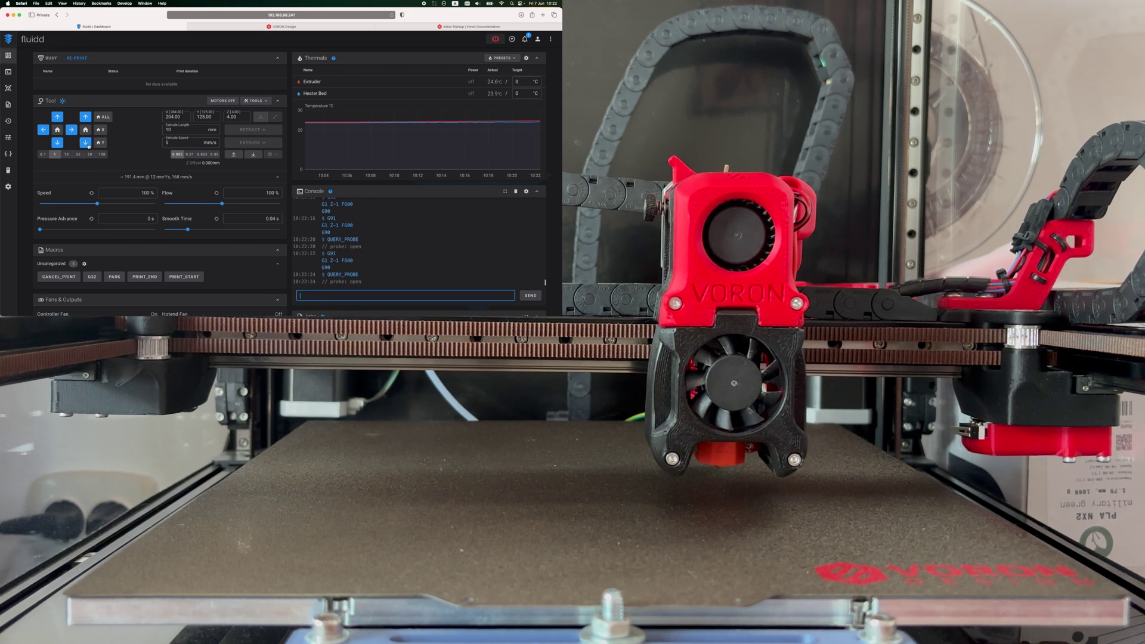
{"action": "left_click", "coordinate": [85, 143]}
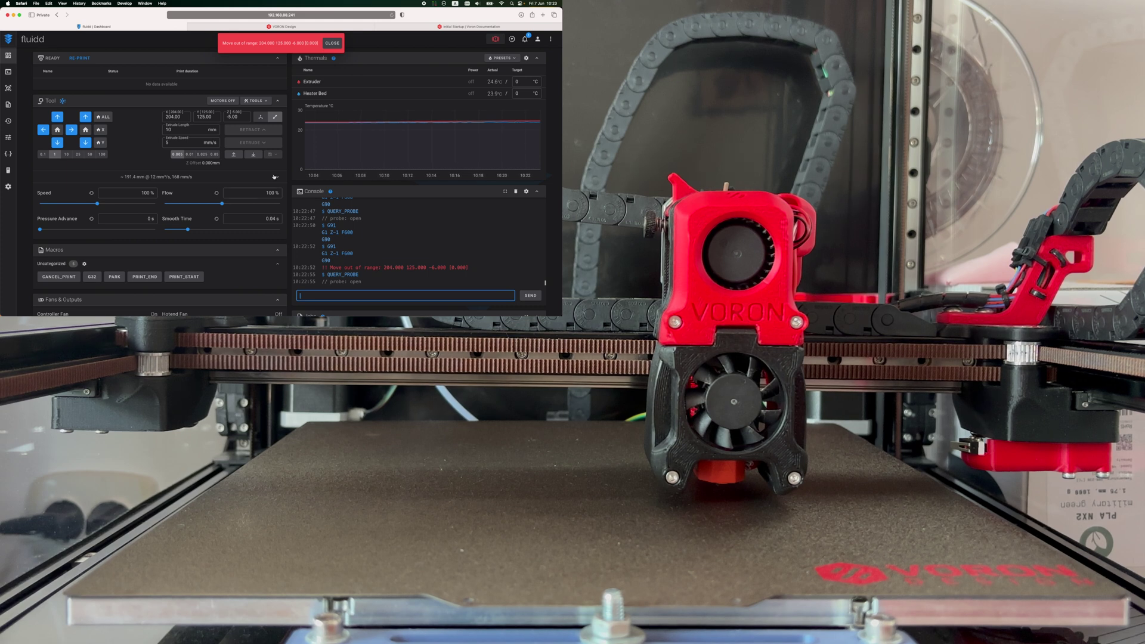
{"action": "key", "text": "Up"}
{"action": "key", "text": "Return"}
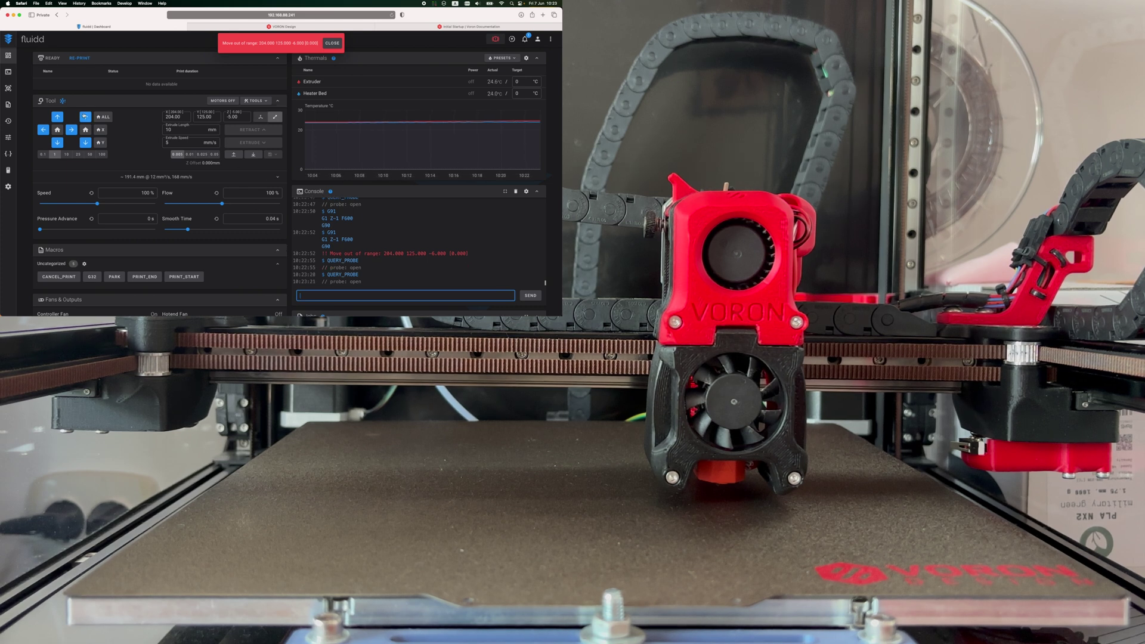
{"action": "left_click", "coordinate": [66, 153]}
{"action": "left_click", "coordinate": [85, 116]}
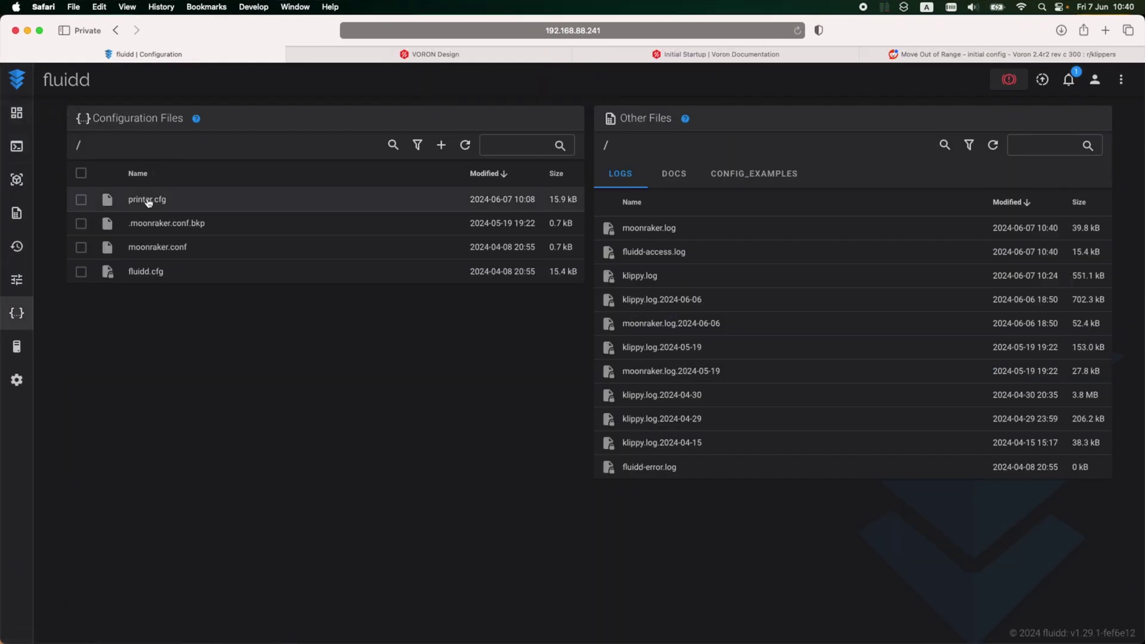
Step: In printer.cfg's [stepper_z] section, replace position_endstop -0.5 with 3 and save the file
{"action": "left_click", "coordinate": [147, 201]}
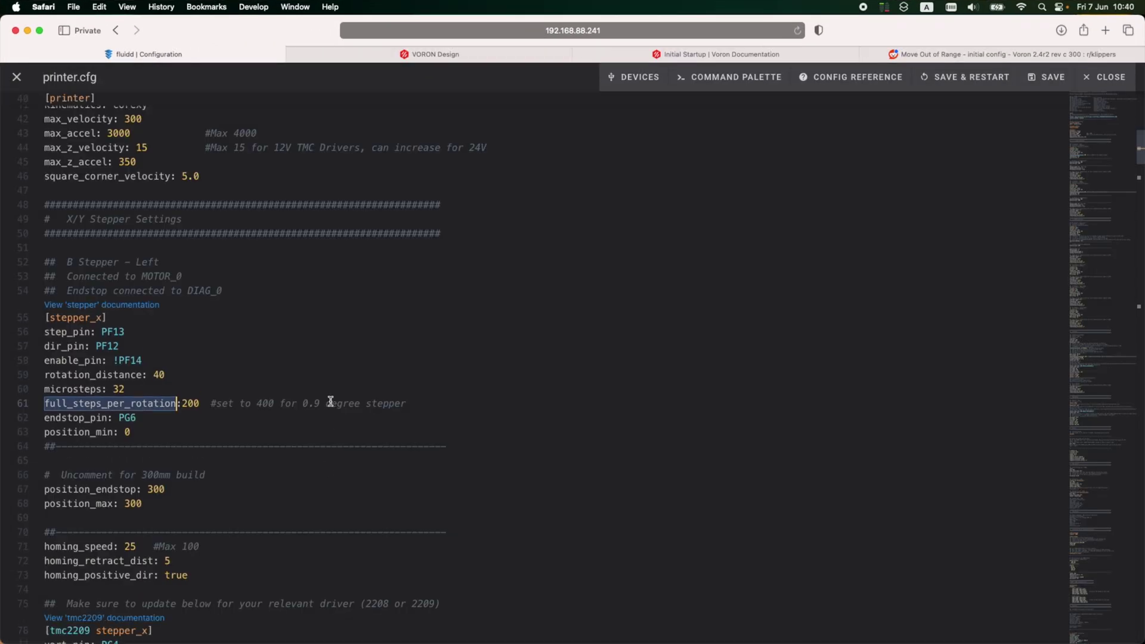
{"action": "scroll", "coordinate": [330, 402], "scroll_direction": "down", "scroll_amount": 2}
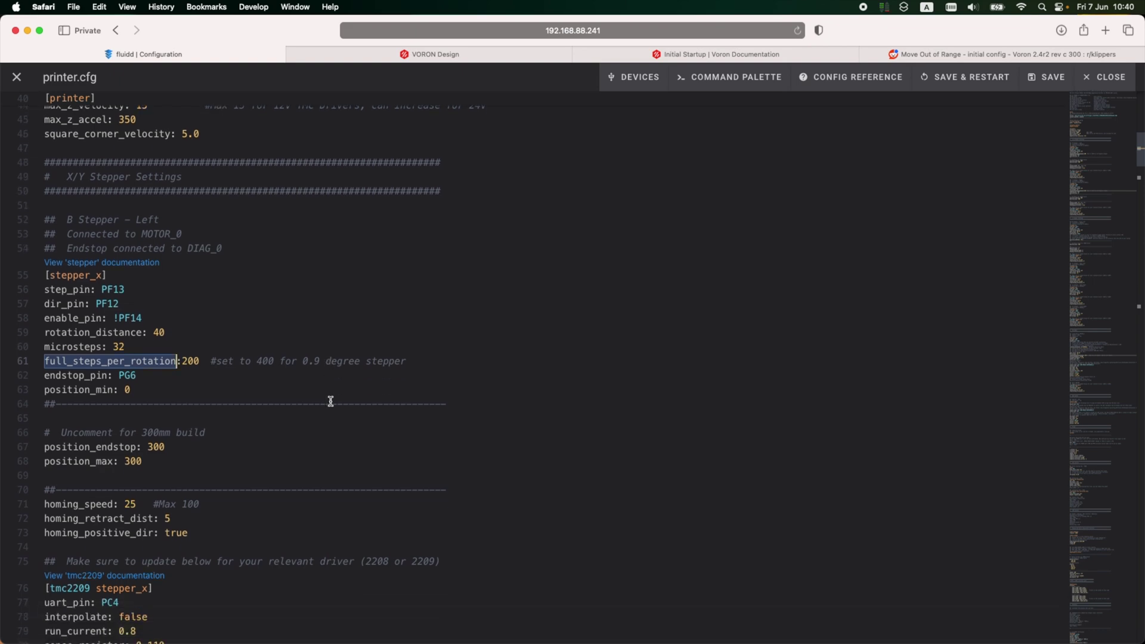
{"action": "left_click", "coordinate": [297, 320]}
{"action": "scroll", "coordinate": [273, 396], "scroll_direction": "down", "scroll_amount": 1}
{"action": "scroll", "coordinate": [273, 396], "scroll_direction": "down", "scroll_amount": 10}
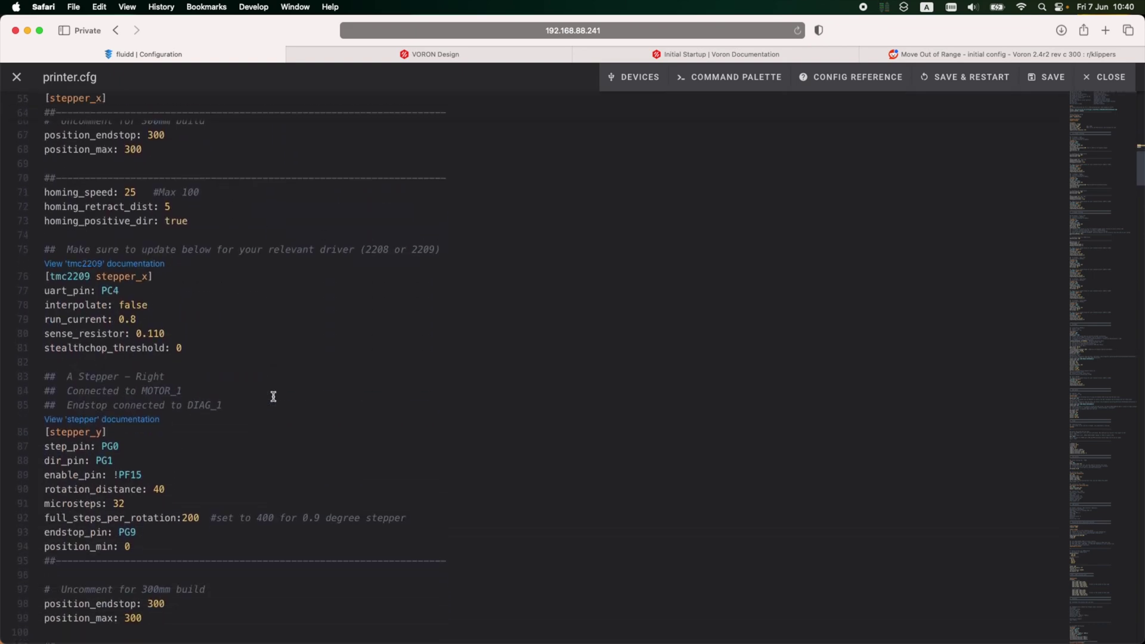
{"action": "scroll", "coordinate": [273, 396], "scroll_direction": "down", "scroll_amount": 5}
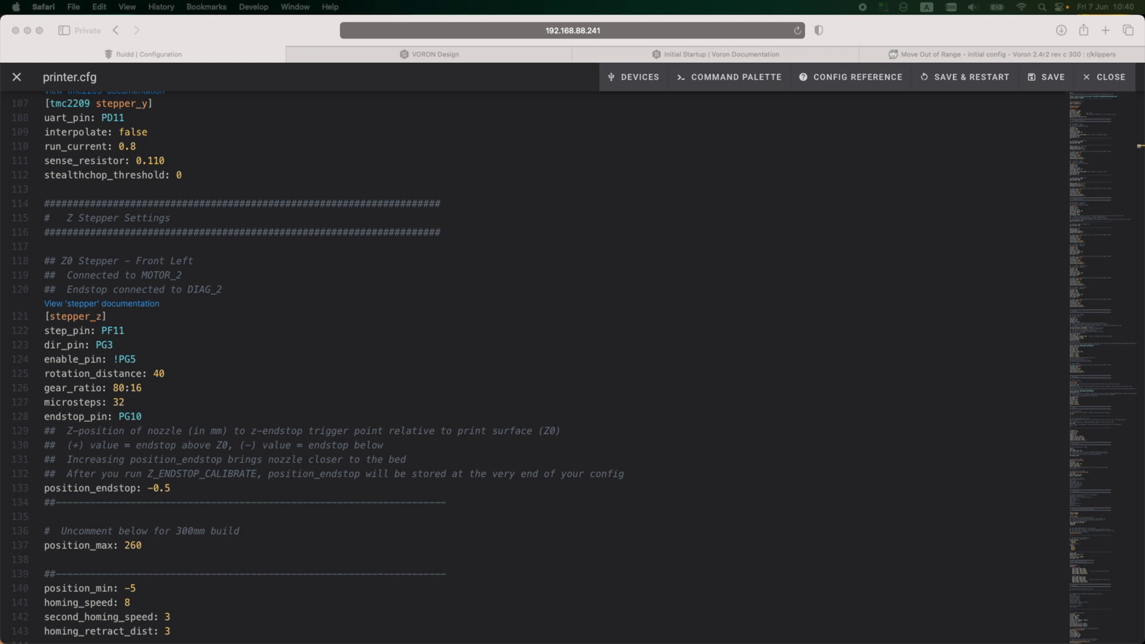
{"action": "key", "text": "super+Tab"}
{"action": "key", "text": "BackSpace"}
{"action": "key", "text": "BackSpace"}
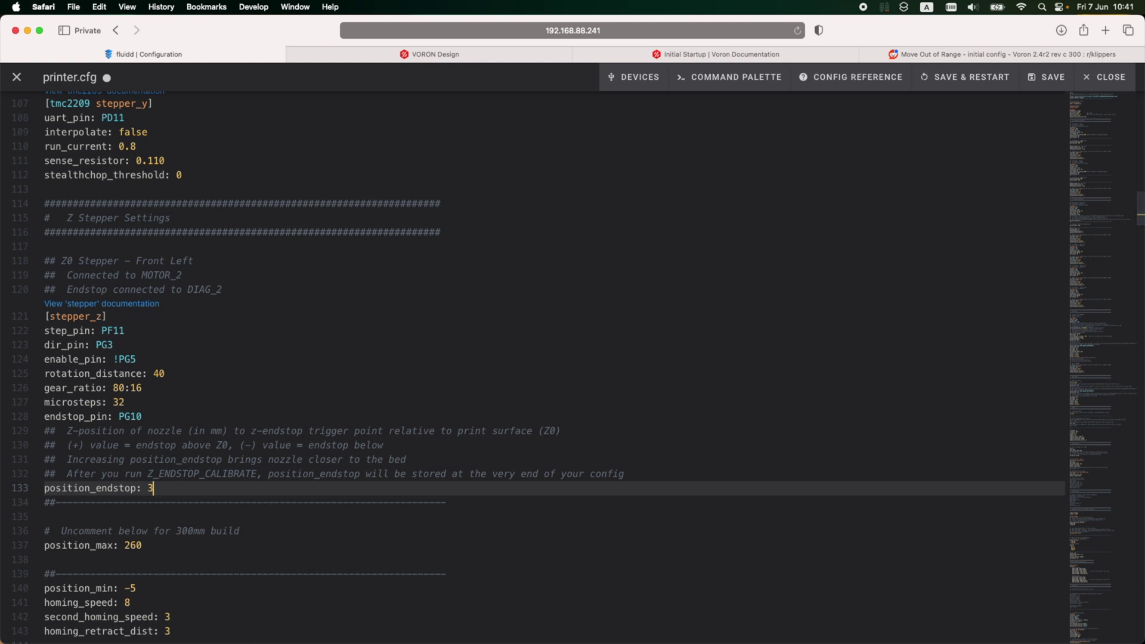
{"action": "left_click", "coordinate": [1052, 79]}
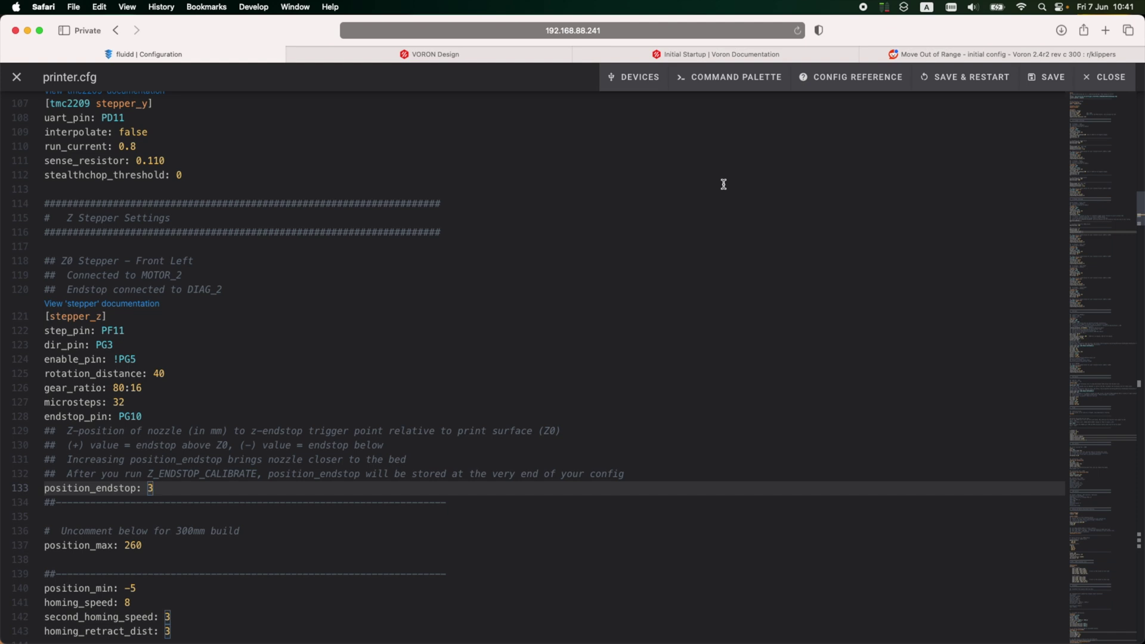
Step: Close the config editor, return to the dashboard and home all axes
{"action": "left_click", "coordinate": [17, 77]}
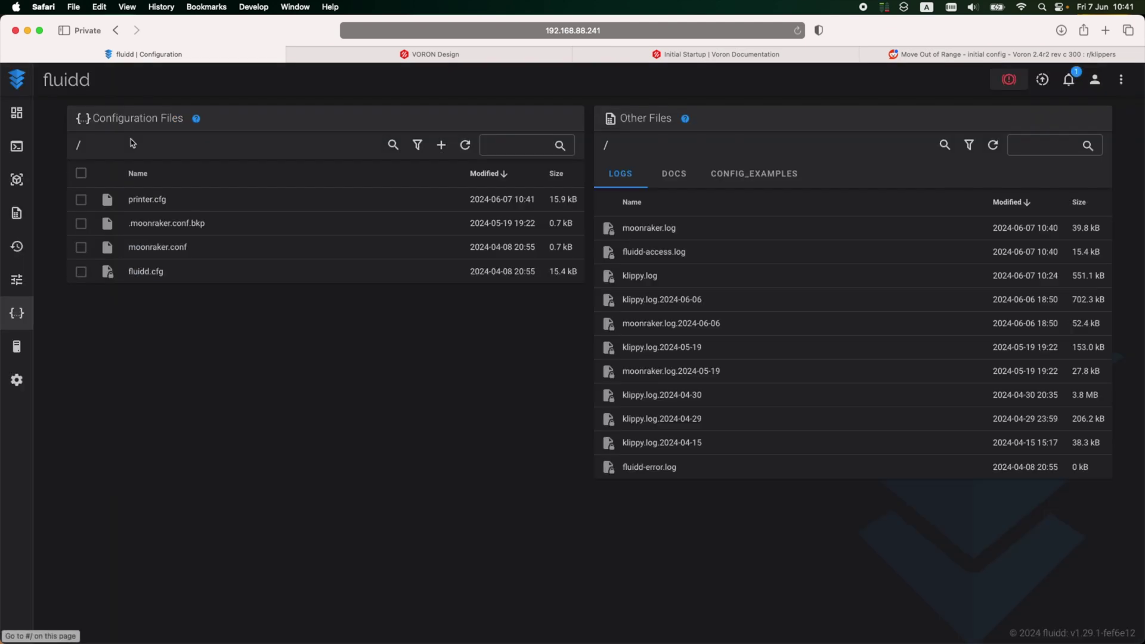
{"action": "left_click", "coordinate": [17, 119]}
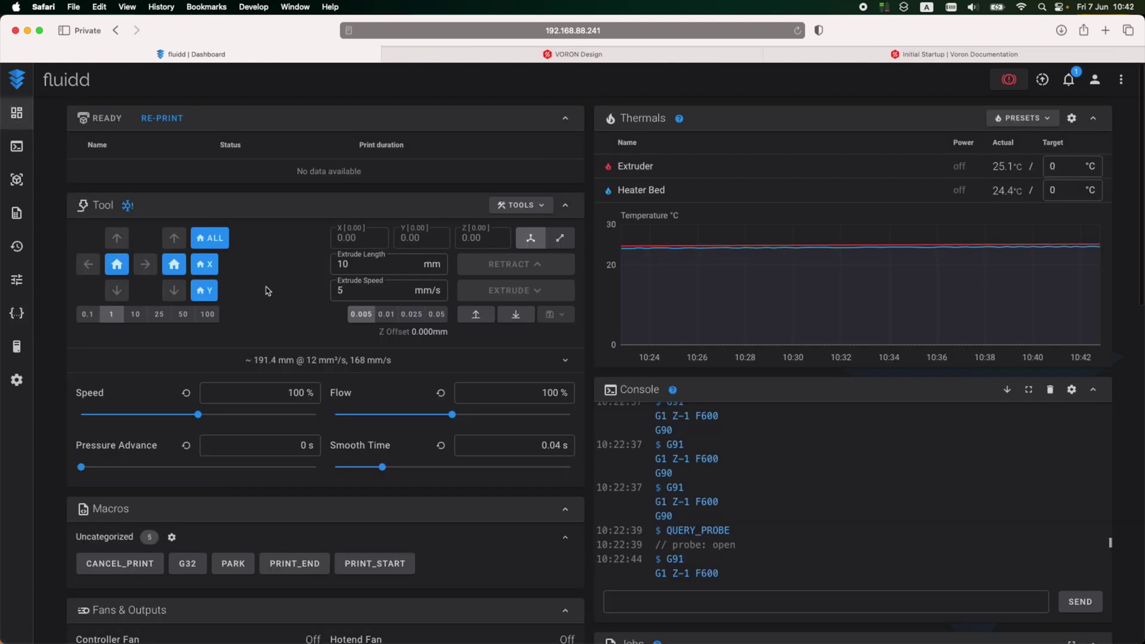
{"action": "left_click", "coordinate": [210, 239]}
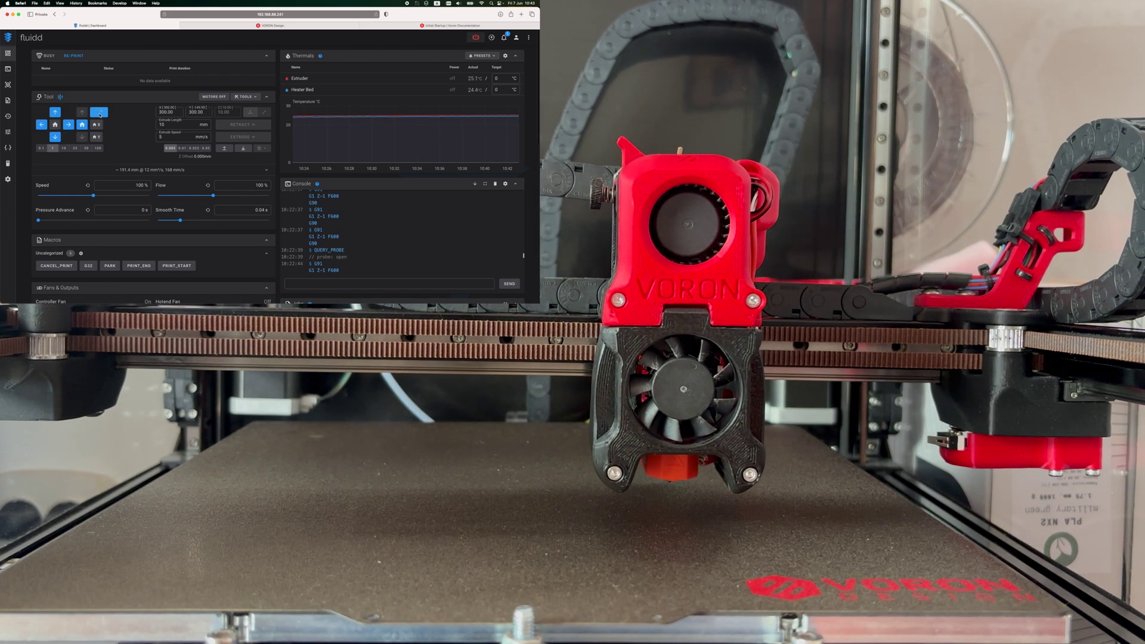
Step: Move the toolhead toward the bed centre, then forward in three 25 mm steps
{"action": "left_click", "coordinate": [100, 113]}
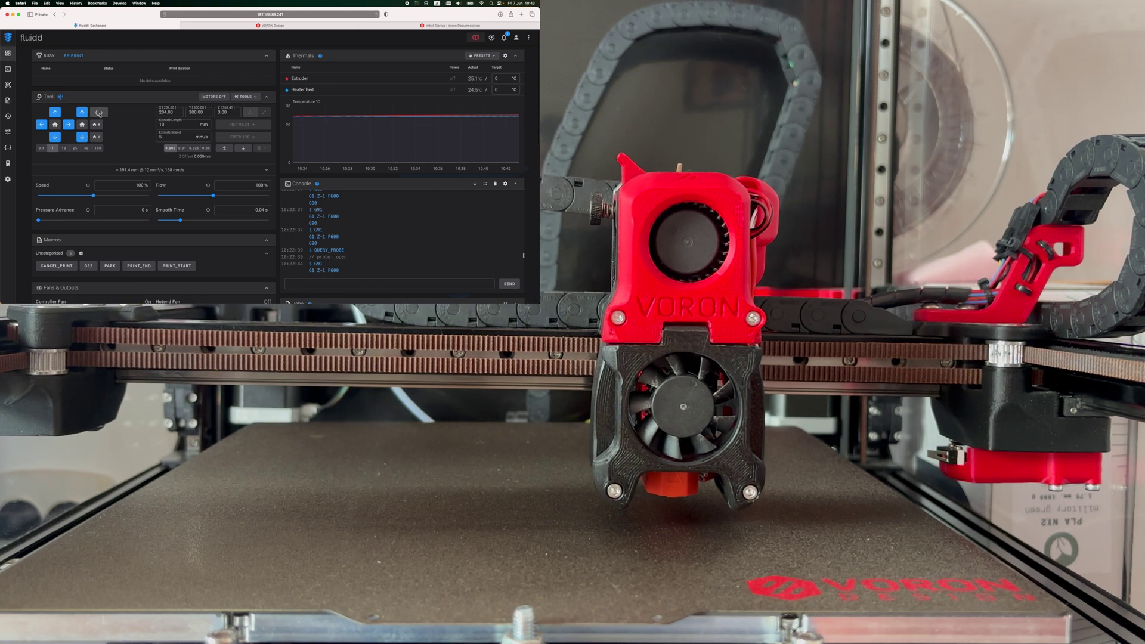
{"action": "left_click", "coordinate": [99, 113]}
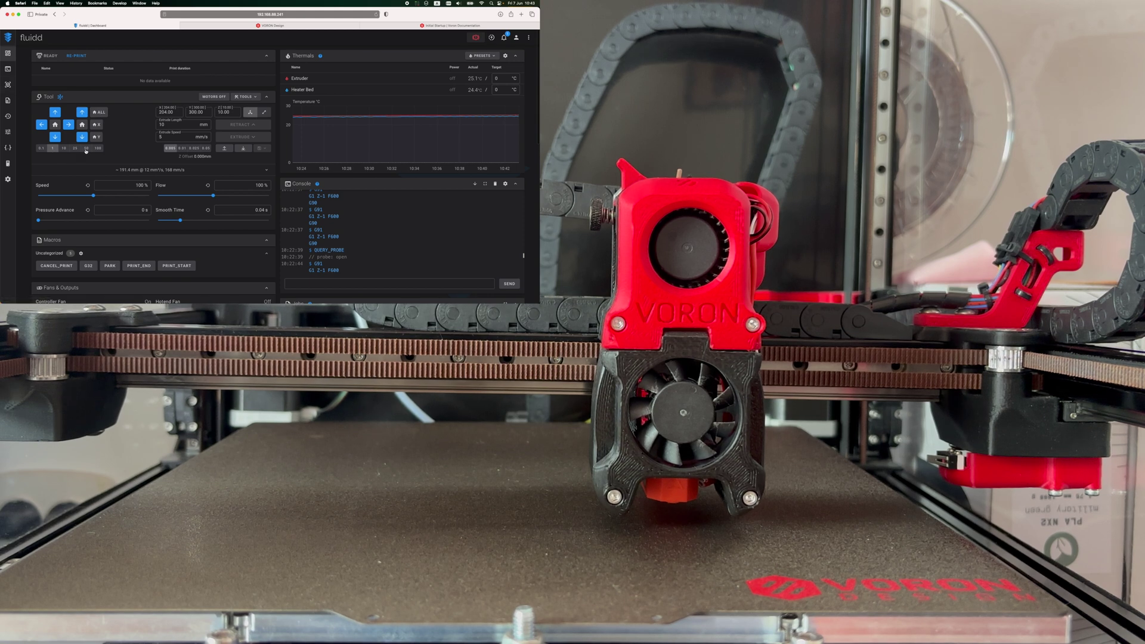
{"action": "left_click", "coordinate": [74, 148]}
{"action": "left_click", "coordinate": [55, 137]}
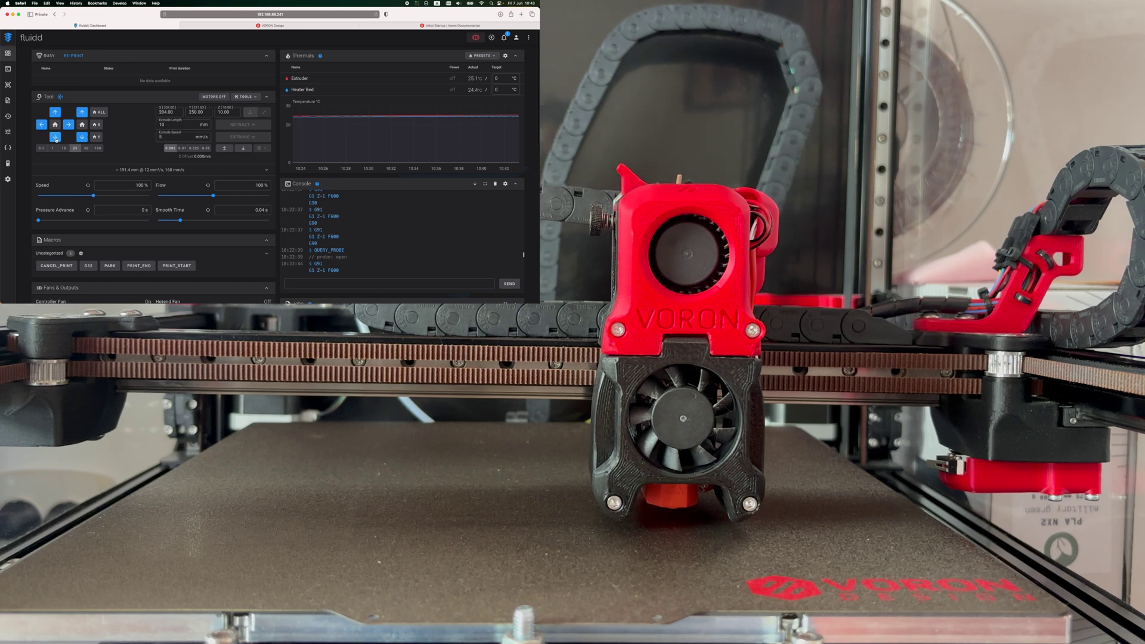
{"action": "left_click", "coordinate": [55, 137]}
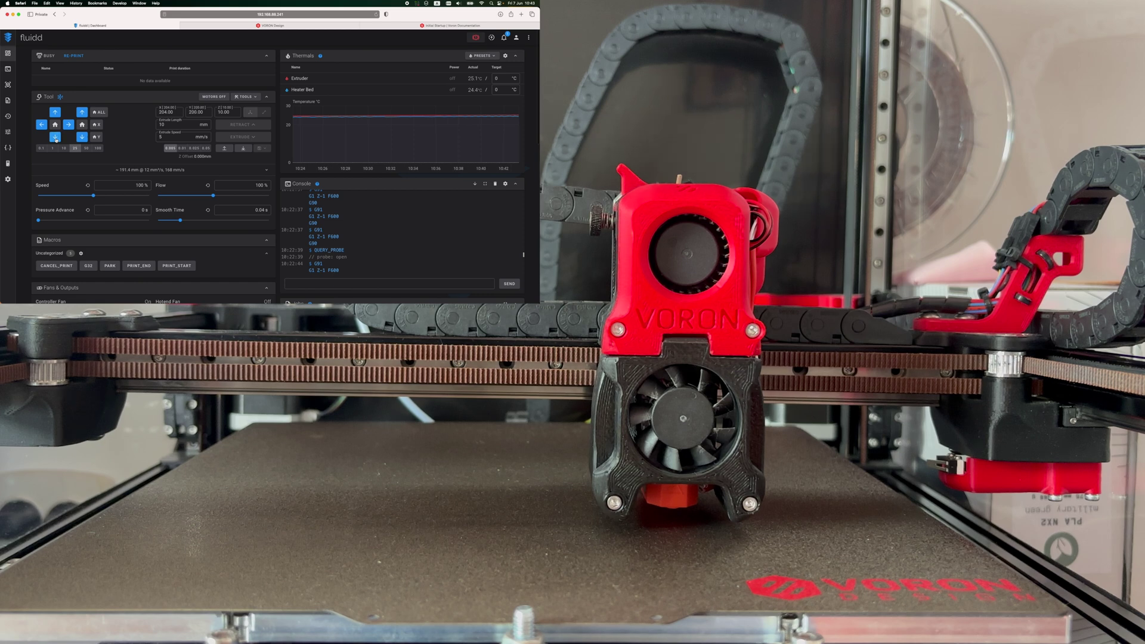
{"action": "left_click", "coordinate": [55, 137]}
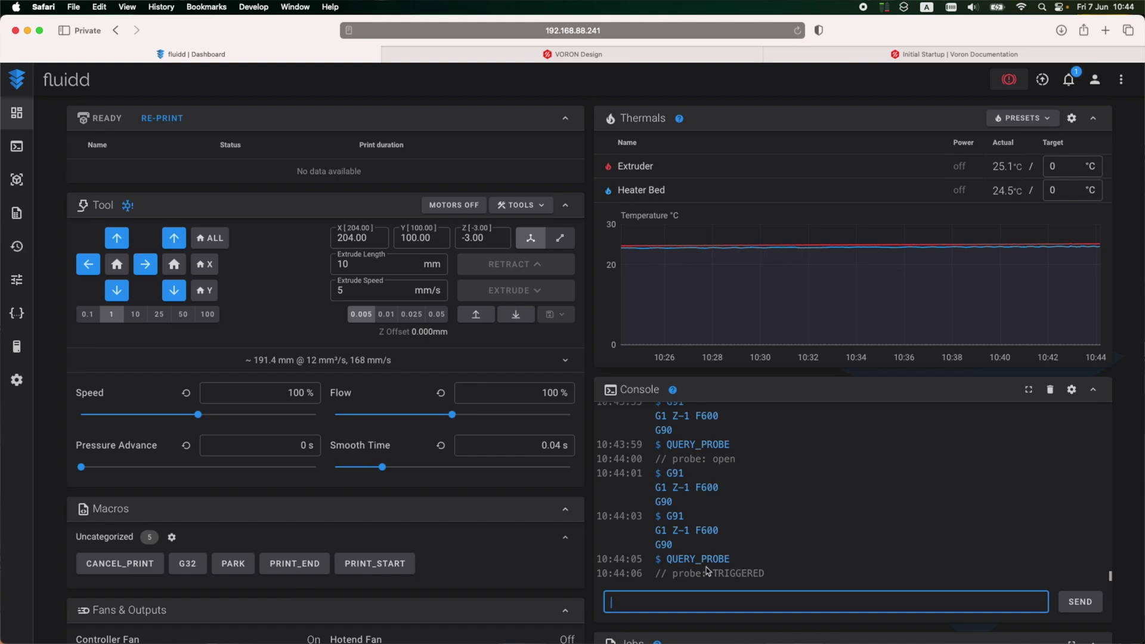
Step: Copy PROBE_ACCURACY from the Voron docs and run it in the Fluidd console
{"action": "left_click", "coordinate": [861, 56]}
{"action": "scroll", "coordinate": [613, 275], "scroll_direction": "down", "scroll_amount": 3}
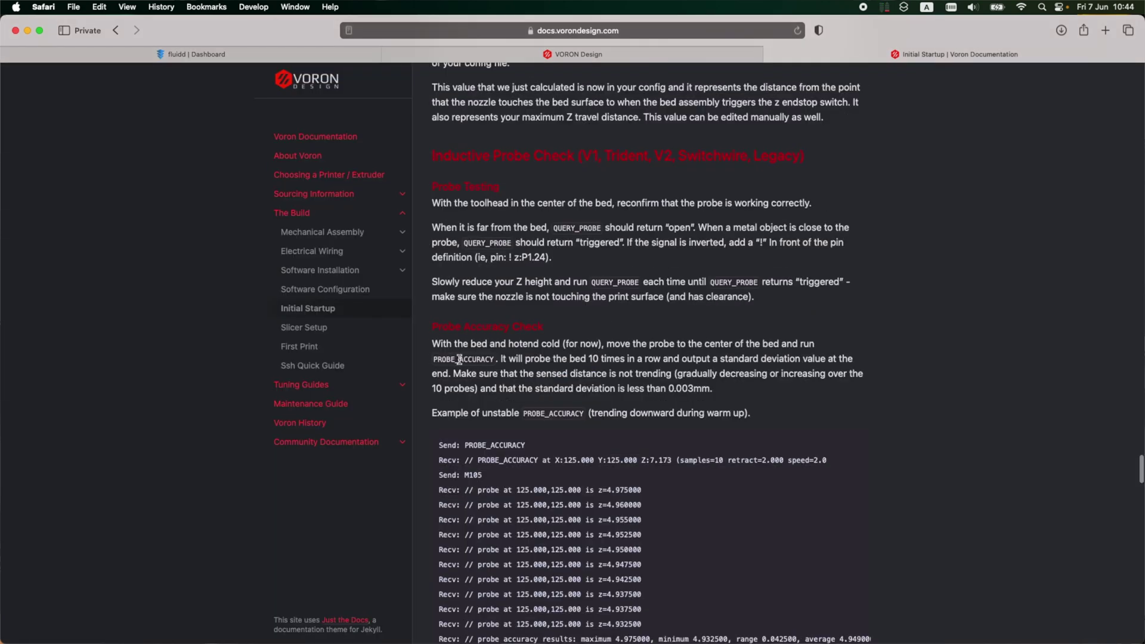
{"action": "double_click", "coordinate": [480, 360]}
{"action": "key", "text": "super+c"}
{"action": "scroll", "coordinate": [520, 392], "scroll_direction": "down", "scroll_amount": 2}
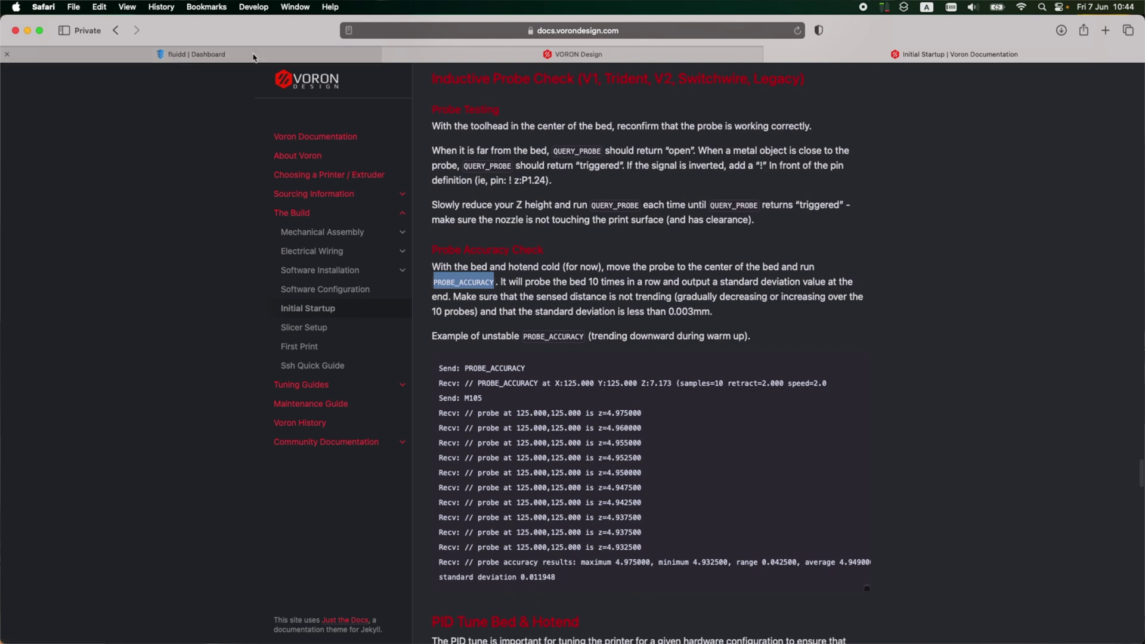
{"action": "left_click", "coordinate": [196, 55]}
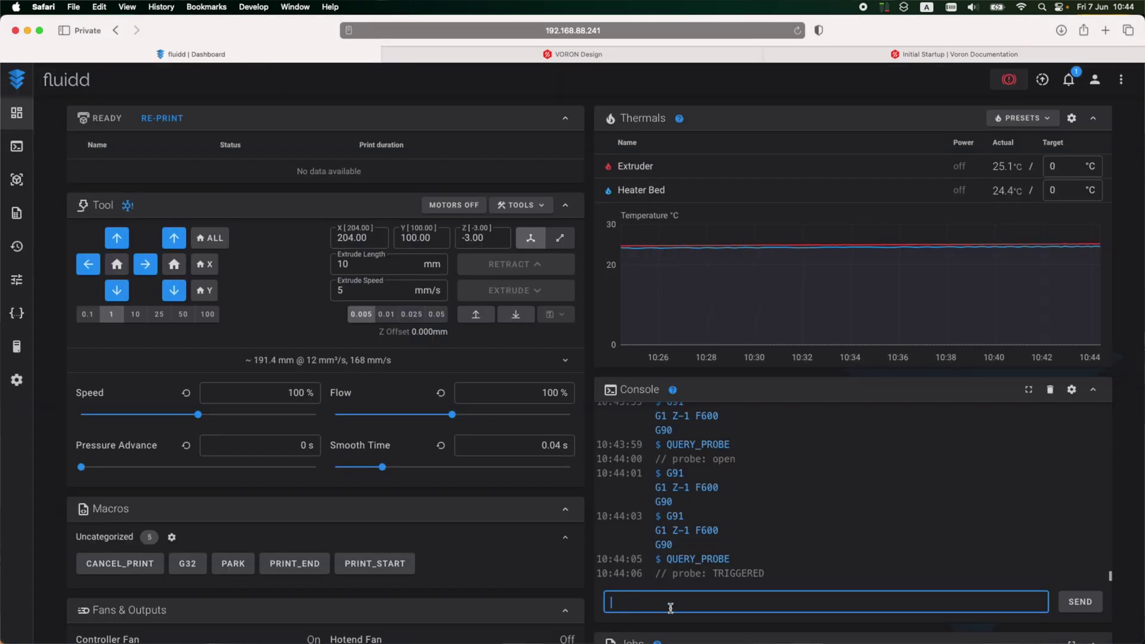
{"action": "key", "text": "super+v"}
{"action": "key", "text": "Return"}
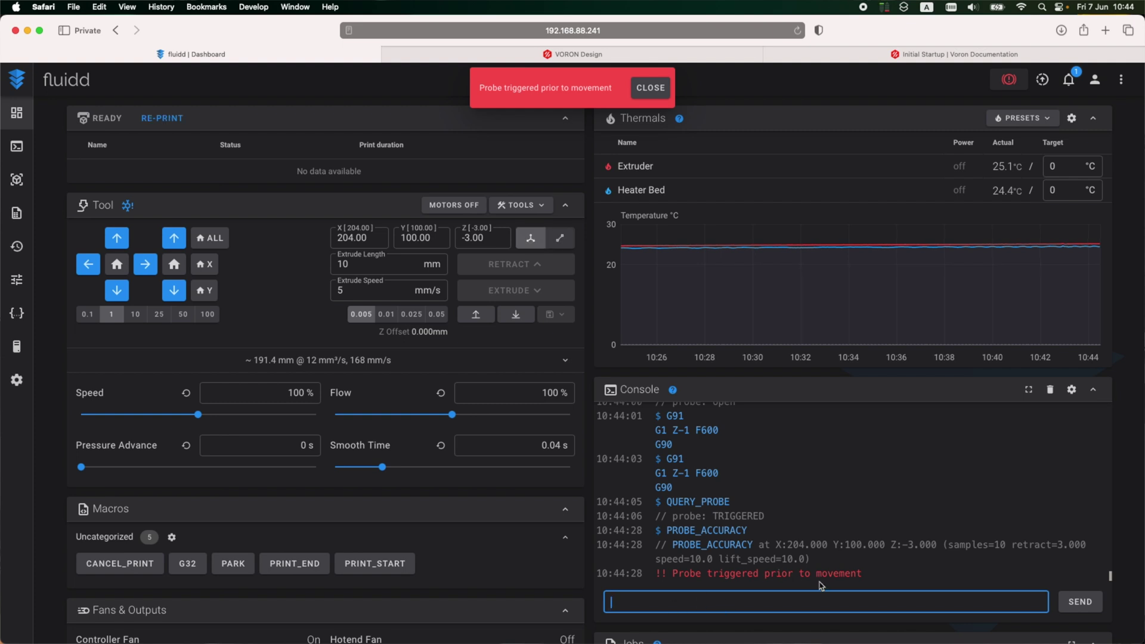
Step: Raise the nozzle in six 1 mm steps and rerun PROBE_ACCURACY, giving 0.000829 standard deviation
{"action": "left_click", "coordinate": [174, 238]}
{"action": "left_click", "coordinate": [174, 238]}
{"action": "left_click", "coordinate": [174, 238]}
{"action": "left_click", "coordinate": [174, 238]}
{"action": "left_click", "coordinate": [174, 238]}
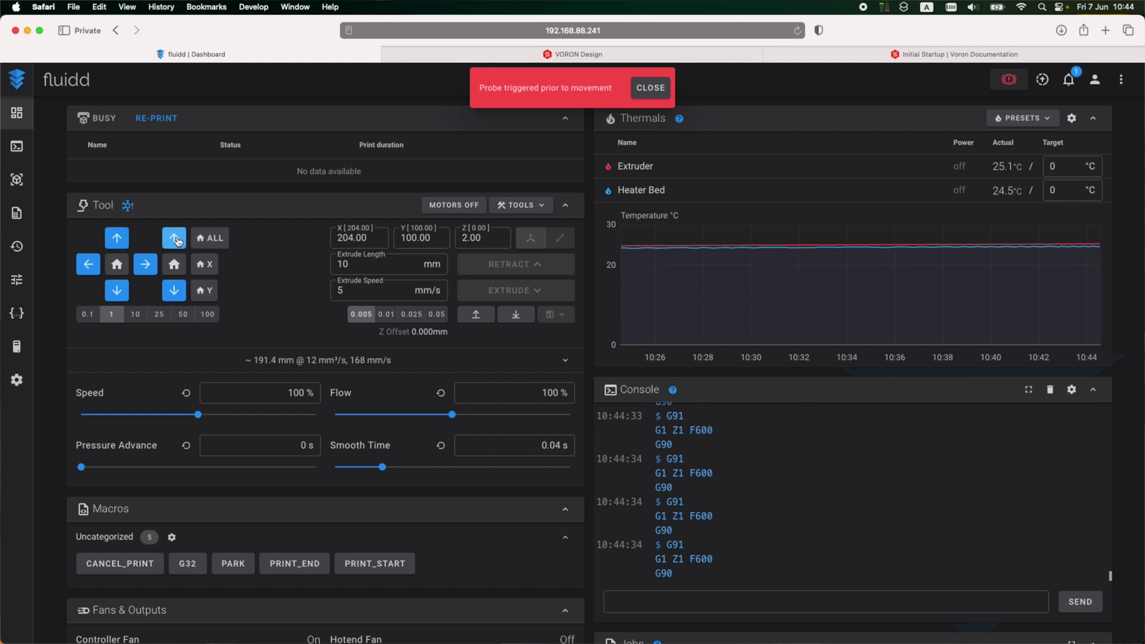
{"action": "left_click", "coordinate": [174, 238]}
{"action": "left_click", "coordinate": [174, 238]}
{"action": "left_click", "coordinate": [698, 602]}
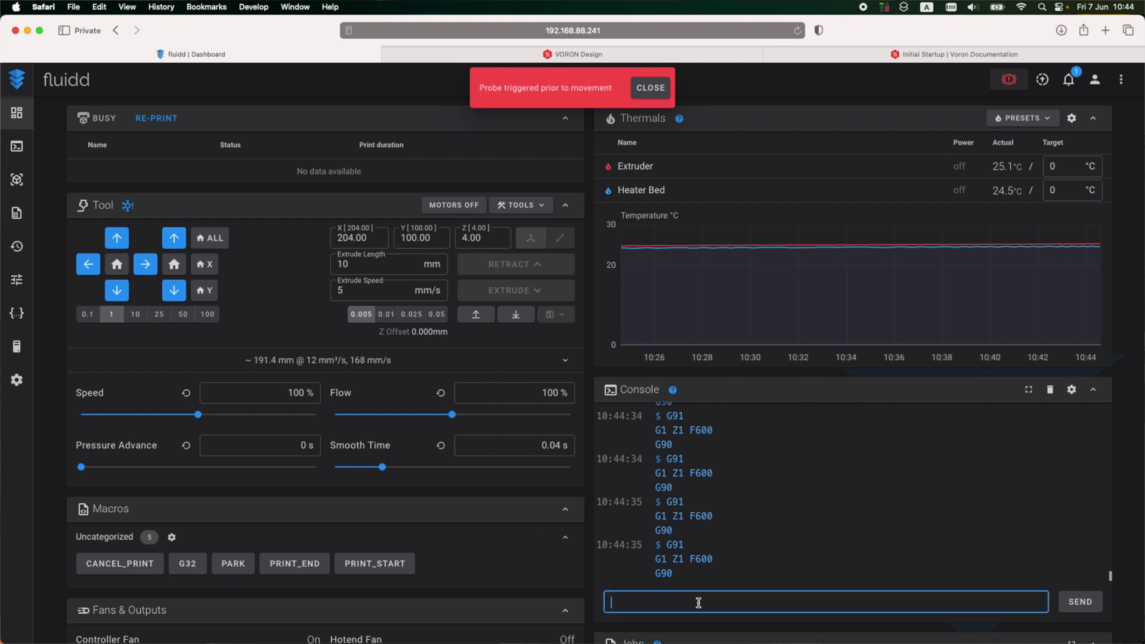
{"action": "type", "text": "PROBE_ACCURACY"}
{"action": "key", "text": "Return"}
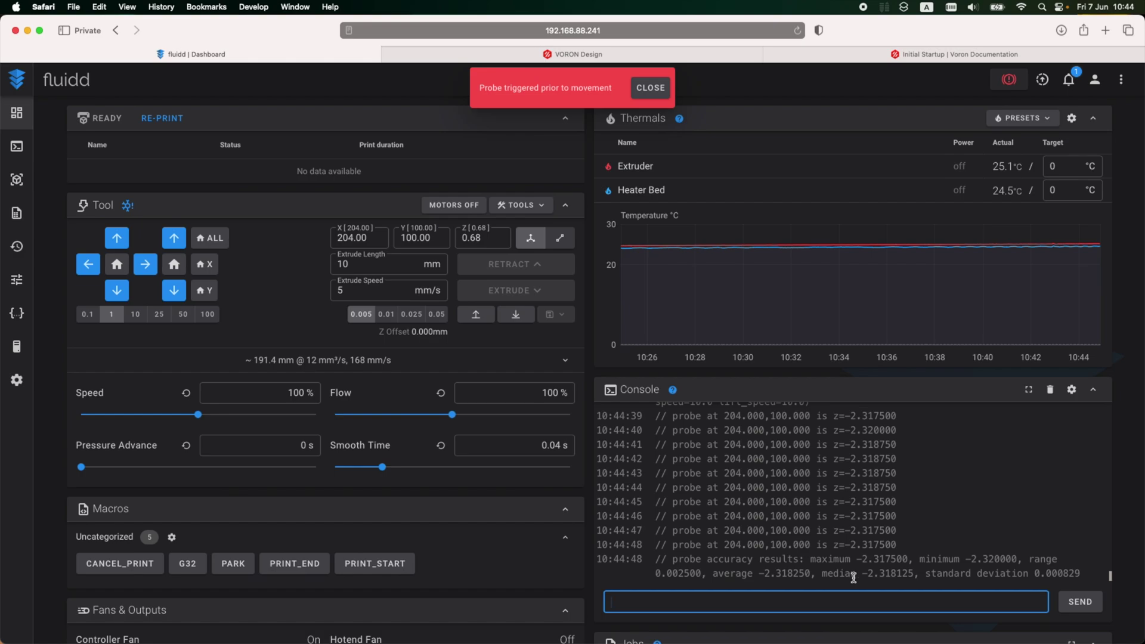
Step: Copy PID_CALIBRATE HEATER=heater_bed TARGET=100 from the docs and run it in the console
{"action": "key", "text": "ctrl+shift+Tab"}
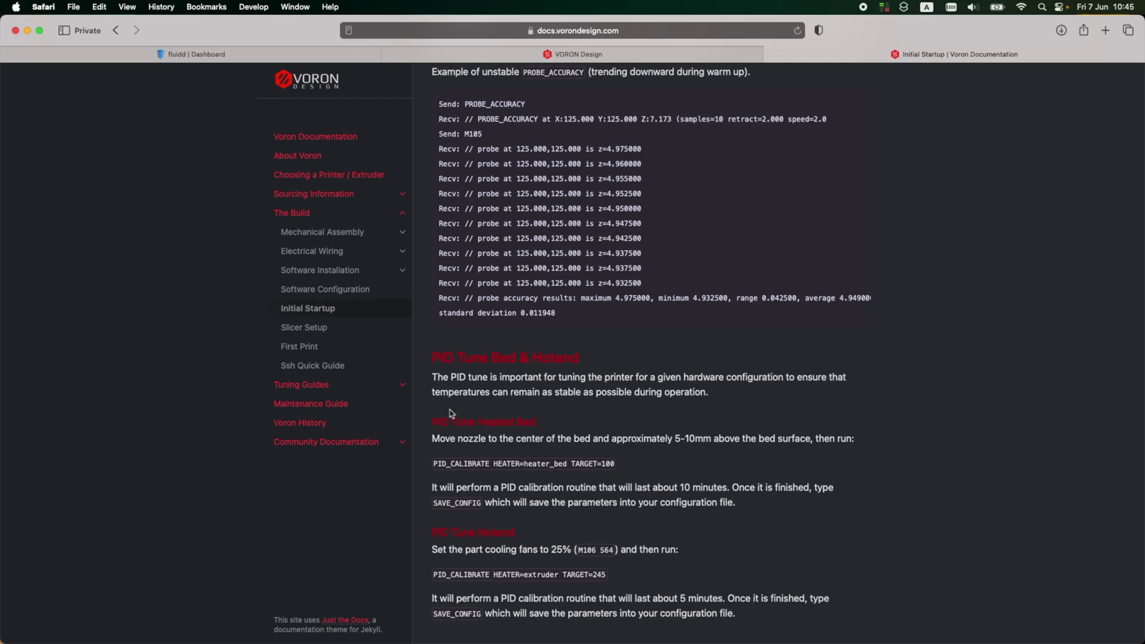
{"action": "scroll", "coordinate": [477, 251], "scroll_direction": "down", "scroll_amount": 3}
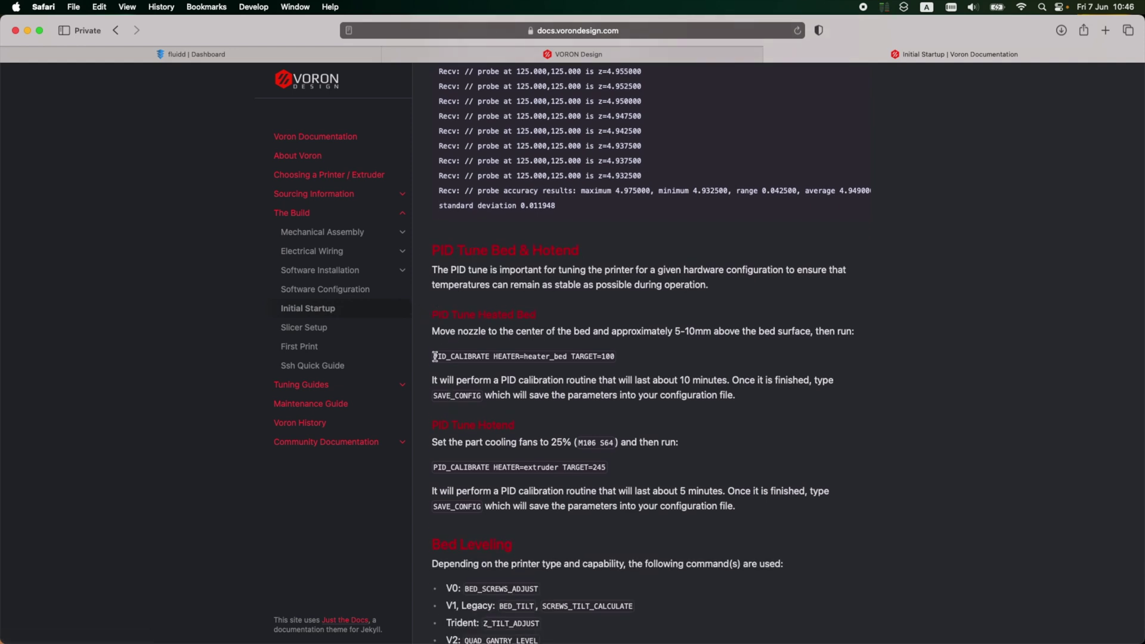
{"action": "left_click_drag", "start_coordinate": [433, 356], "coordinate": [577, 359]}
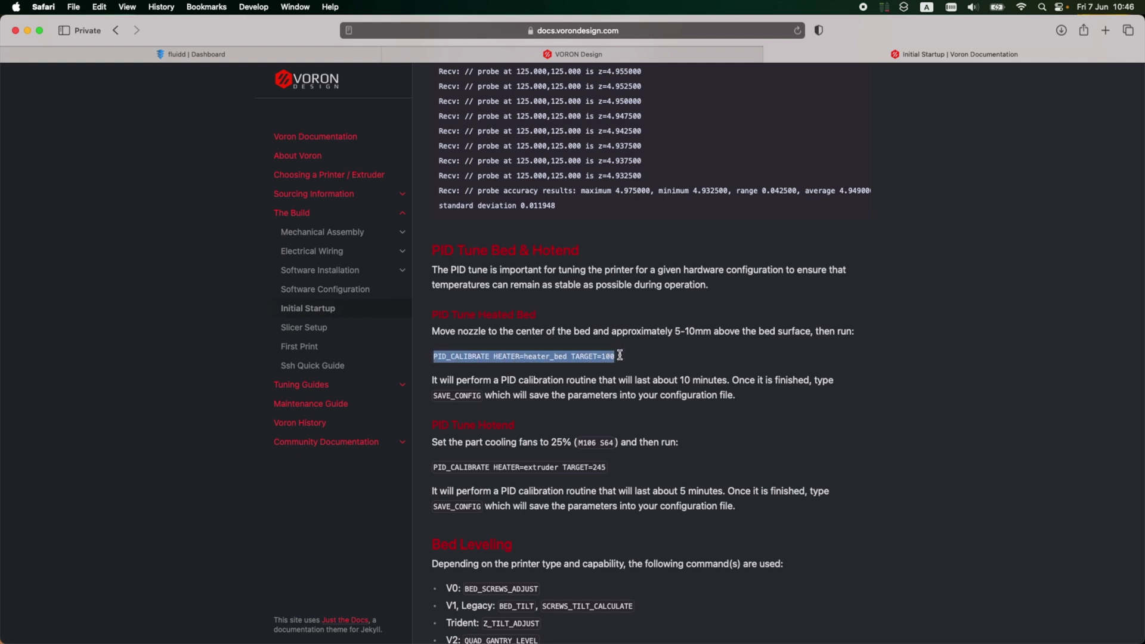
{"action": "left_click", "coordinate": [266, 55]}
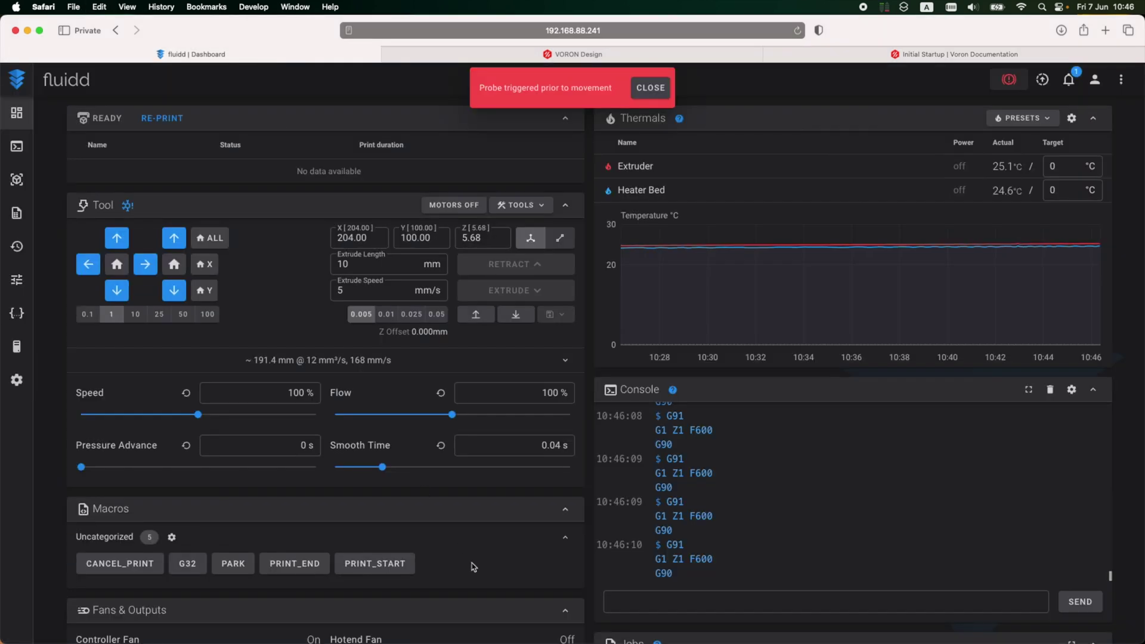
{"action": "left_click", "coordinate": [670, 602]}
{"action": "type", "text": "PID_CALIBRATE HEATER=heater_bed TARGET=100"}
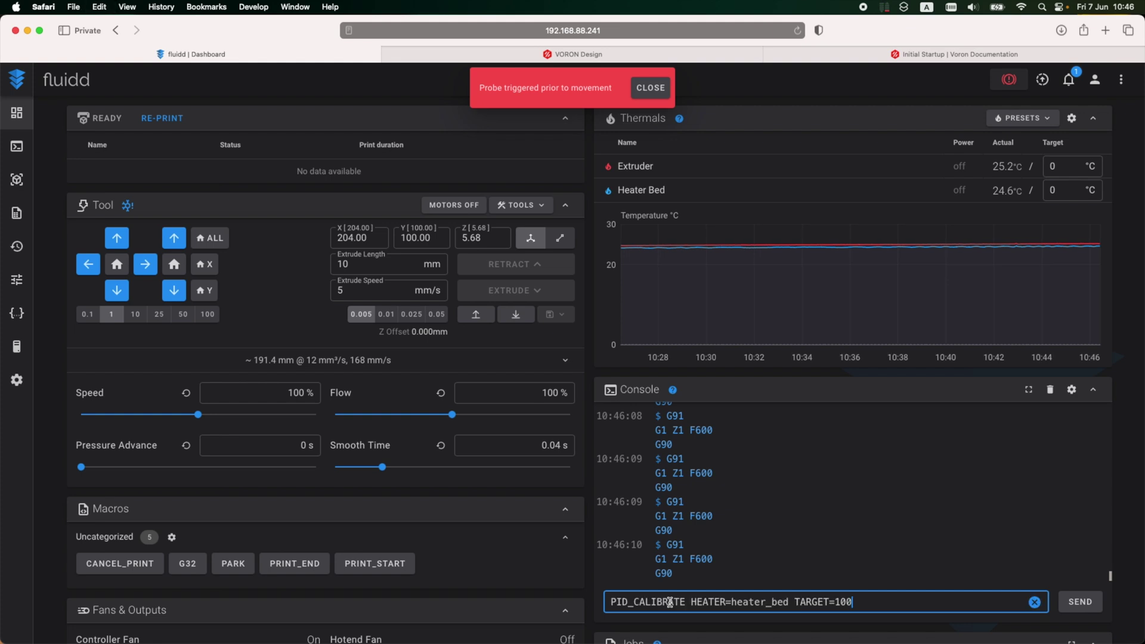
{"action": "key", "text": "Return"}
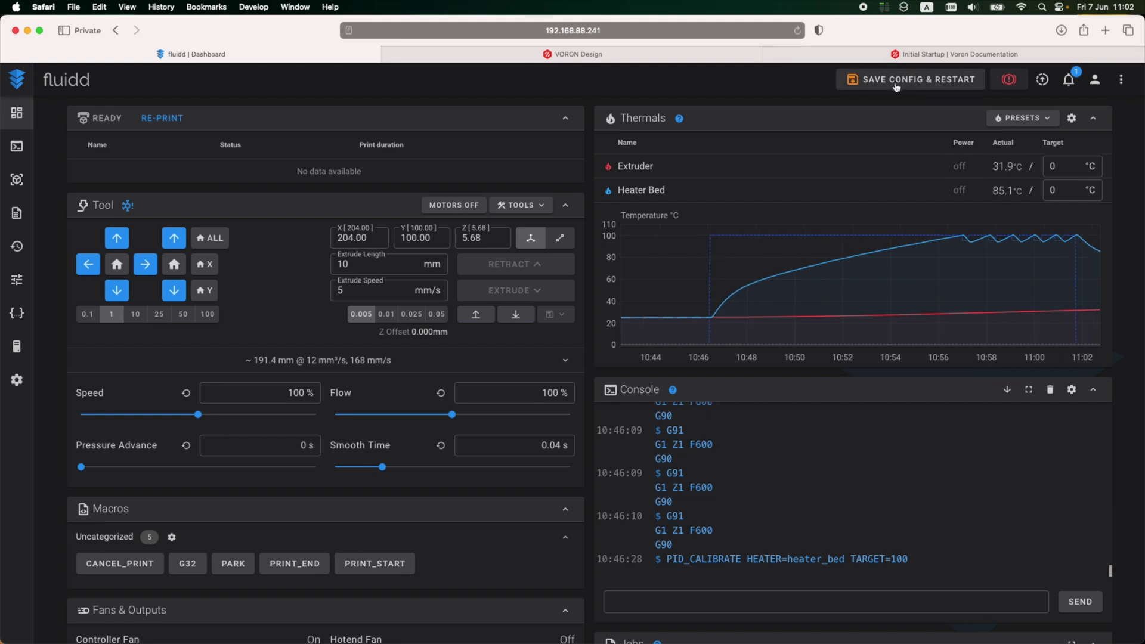
Step: Save the bed PID values (Kp 35.915, Ki 1.241, Kd 259.933) with Save Config & Restart
{"action": "left_click", "coordinate": [895, 83]}
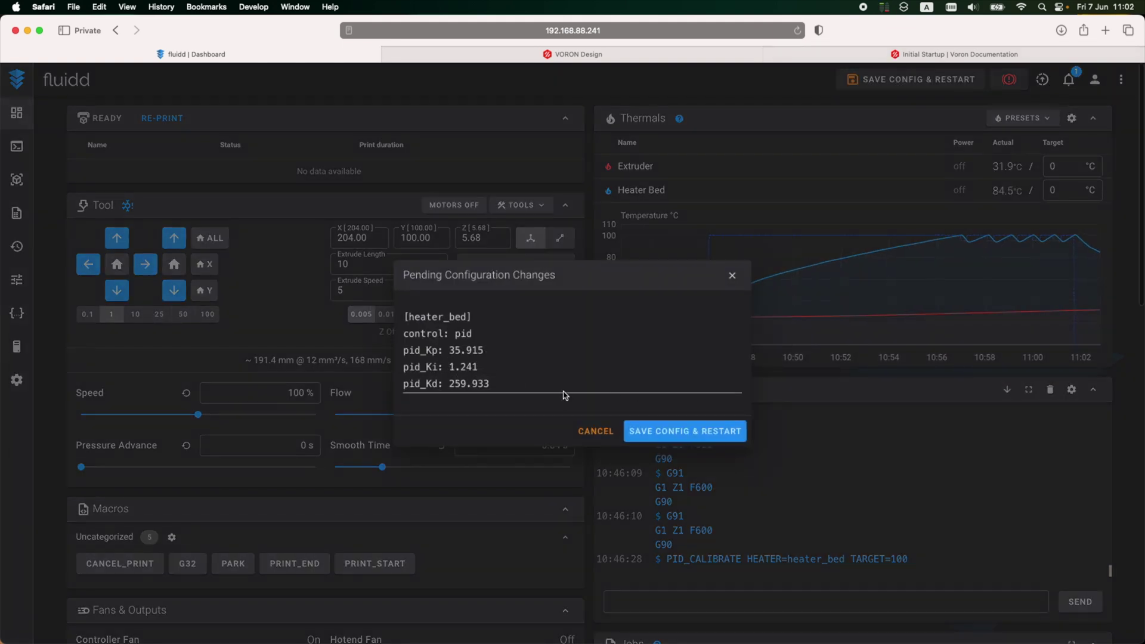
{"action": "left_click", "coordinate": [686, 432]}
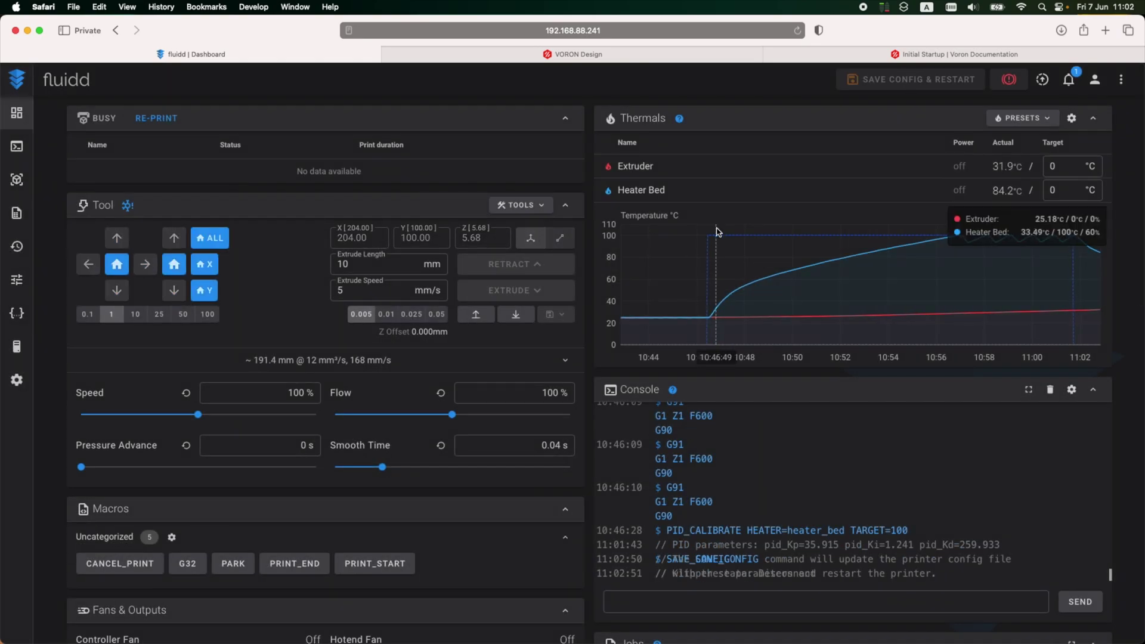
{"action": "key", "text": "ctrl+shift+Tab"}
{"action": "left_click", "coordinate": [534, 305]}
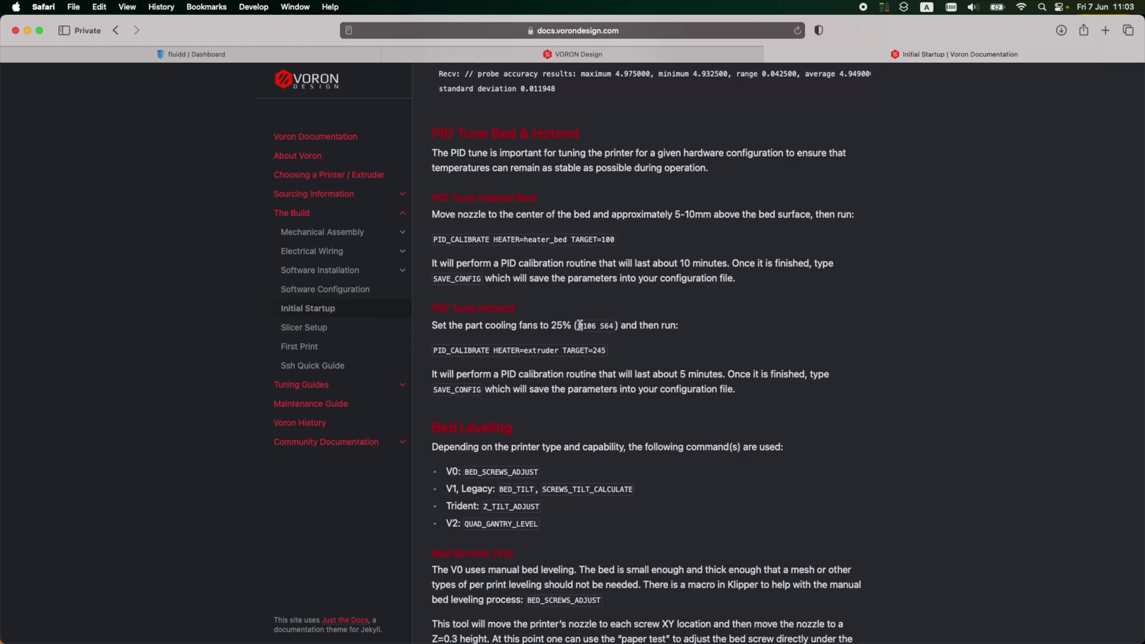
Step: Copy M106 S64 from the docs and send it to set the part fan to 25%
{"action": "left_click_drag", "start_coordinate": [579, 325], "coordinate": [605, 324]}
{"action": "key", "text": "super+c"}
{"action": "key", "text": "super+1"}
{"action": "key", "text": "super+v"}
{"action": "key", "text": "Return"}
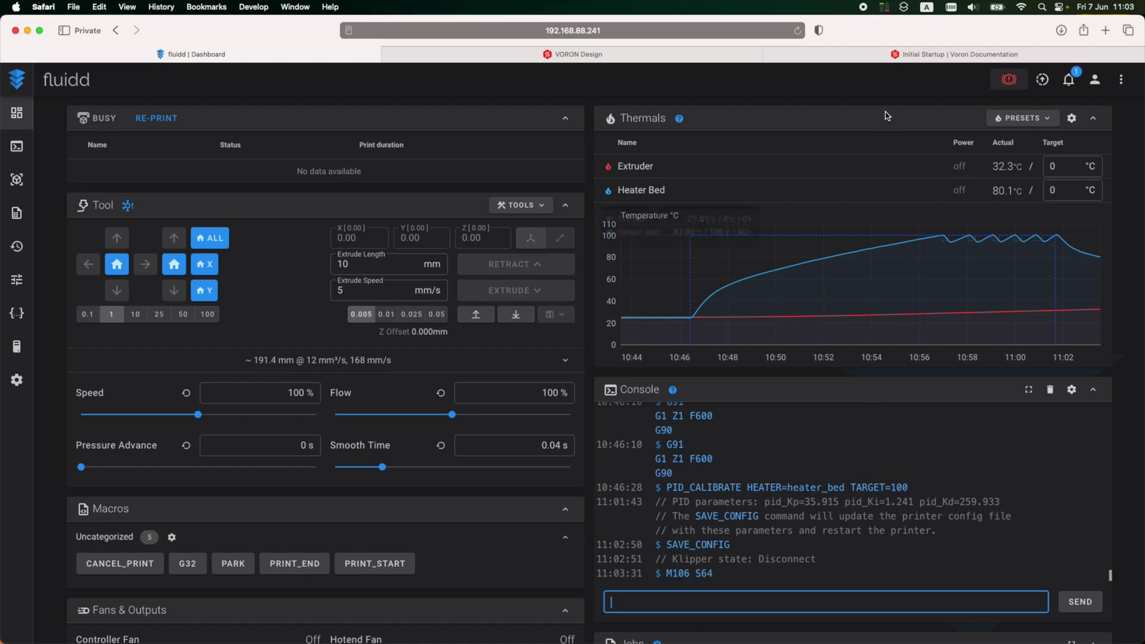
Step: Copy PID_CALIBRATE HEATER=extruder TARGET=245 from the docs and run it in the console
{"action": "left_click", "coordinate": [894, 54]}
{"action": "left_click_drag", "start_coordinate": [432, 350], "coordinate": [636, 350]}
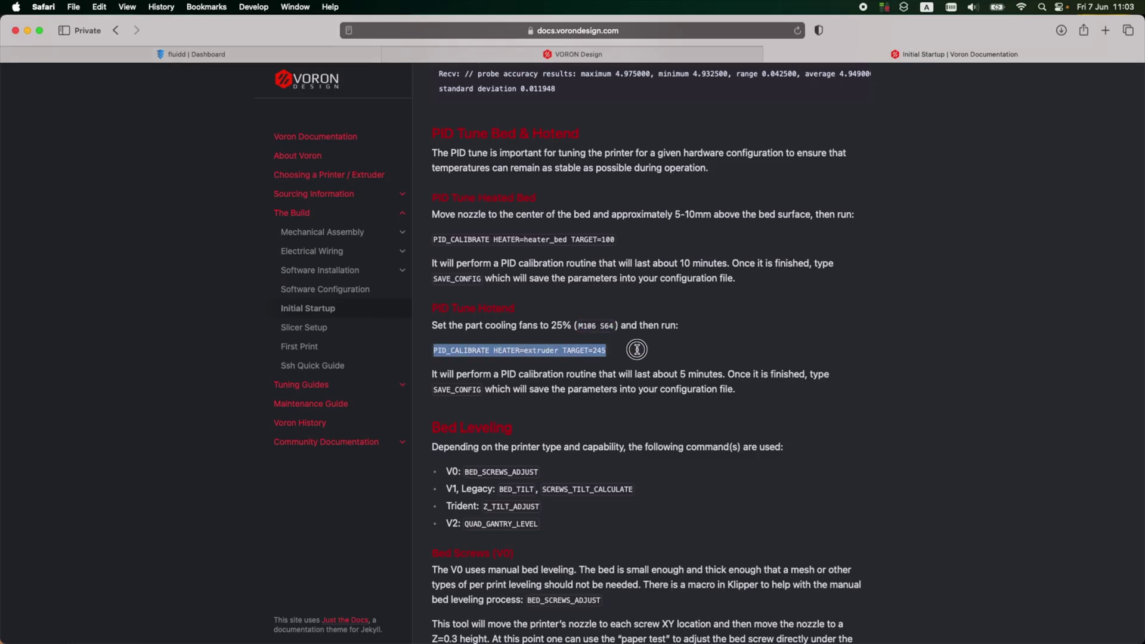
{"action": "key", "text": "super+c"}
{"action": "key", "text": "super+1"}
{"action": "key", "text": "super+v"}
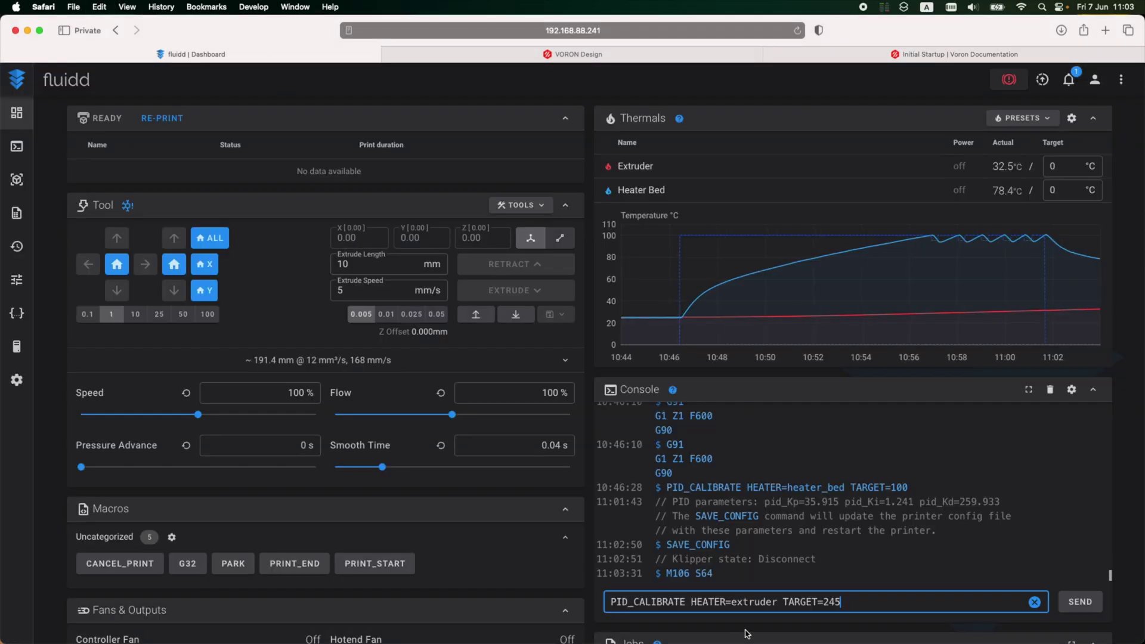
{"action": "key", "text": "Return"}
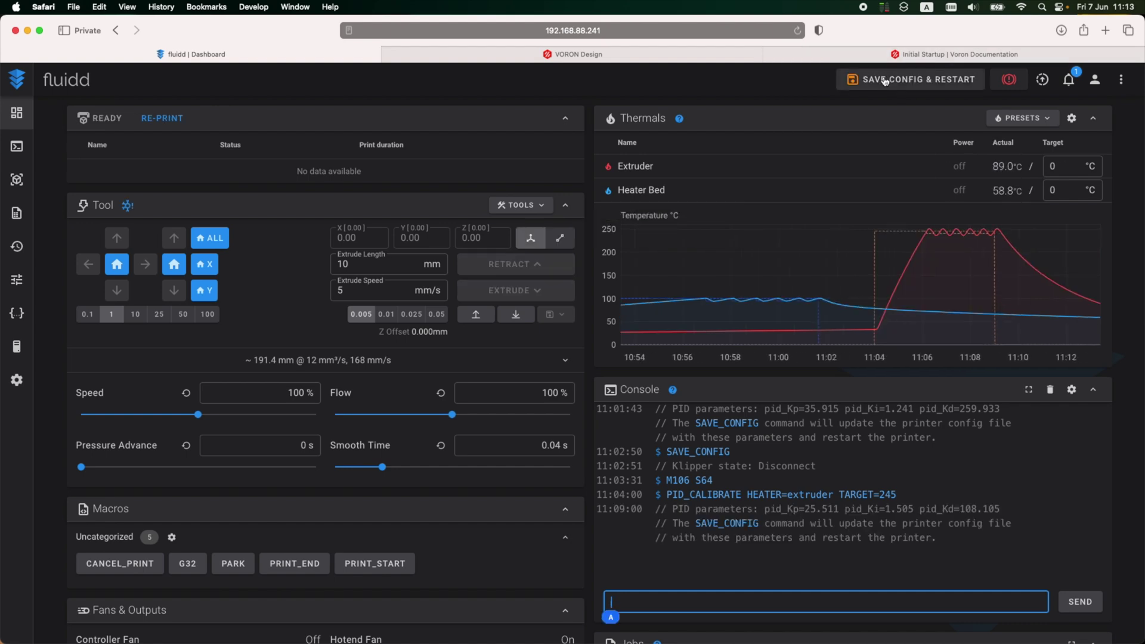
Step: Save the extruder PID values (Kp 25.511, Ki 1.505, Kd 108.105) with Save Config & Restart
{"action": "left_click", "coordinate": [885, 81]}
{"action": "left_click", "coordinate": [672, 430]}
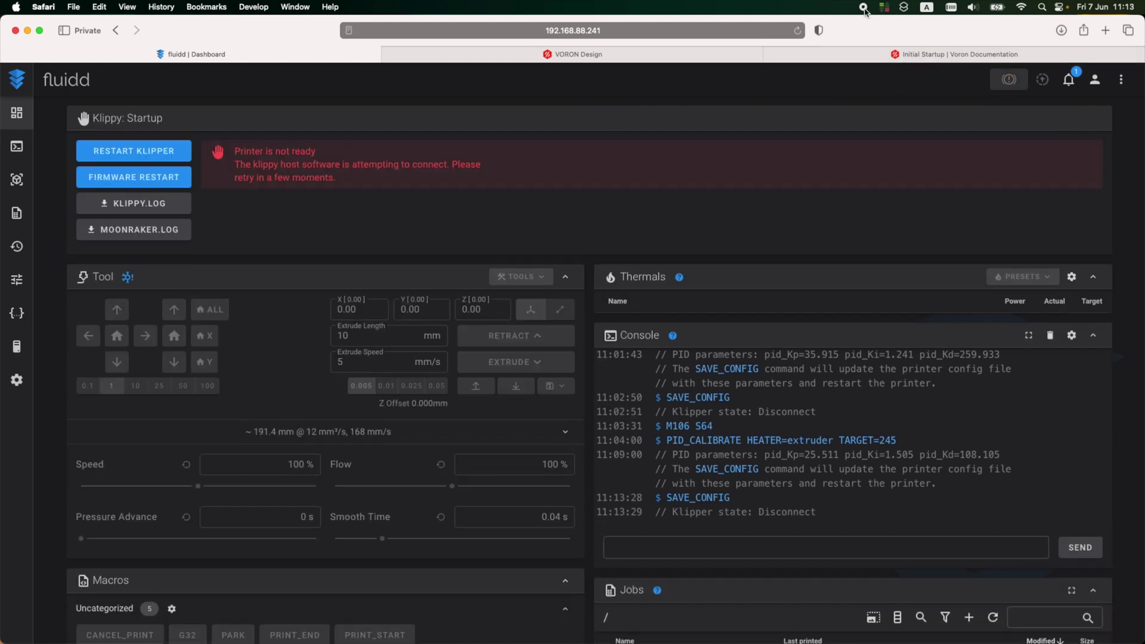
{"action": "left_click", "coordinate": [829, 55]}
{"action": "scroll", "coordinate": [557, 350], "scroll_direction": "down", "scroll_amount": 1}
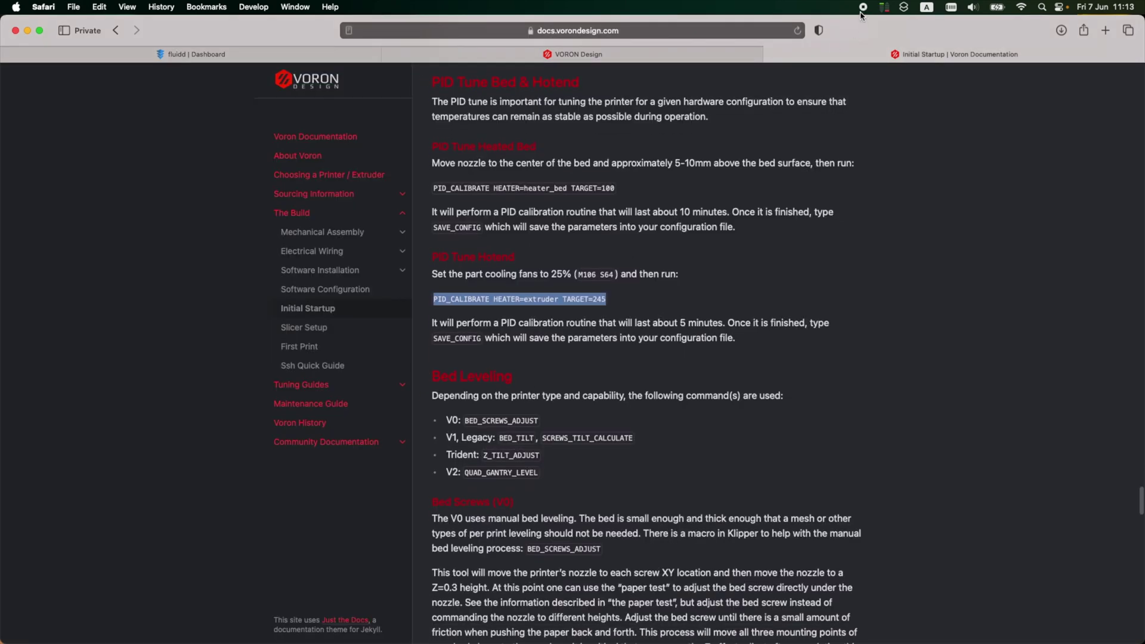
Step: Copy QUAD_GANTRY_LEVEL from the docs' bed leveling list and paste it into the Fluidd console
{"action": "left_click", "coordinate": [235, 50]}
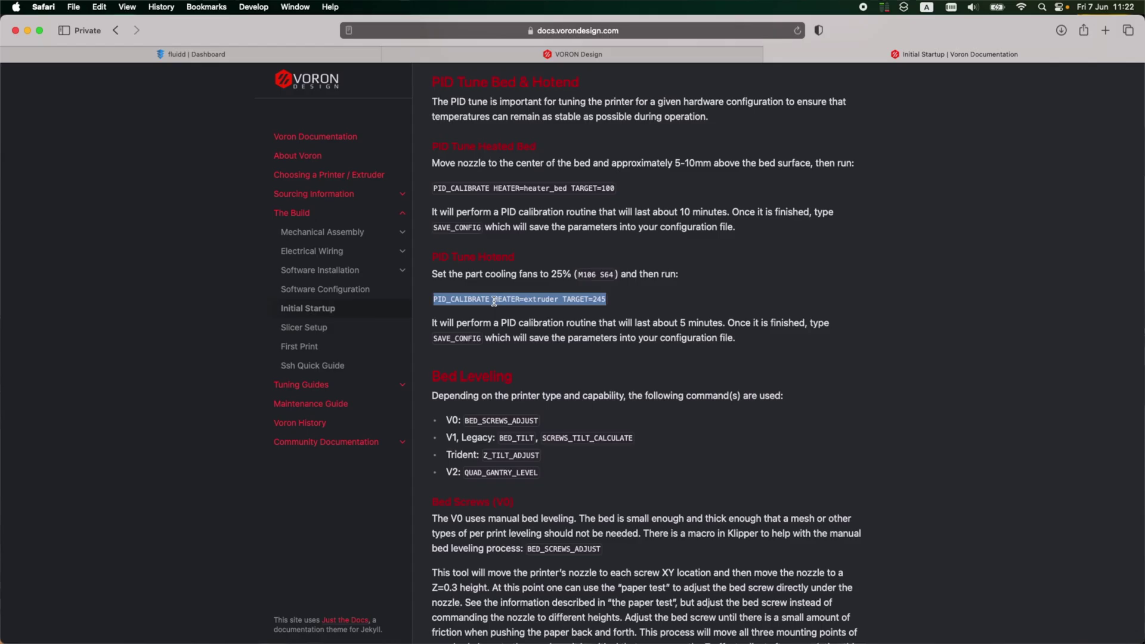
{"action": "left_click", "coordinate": [494, 301]}
{"action": "scroll", "coordinate": [486, 381], "scroll_direction": "down", "scroll_amount": 1}
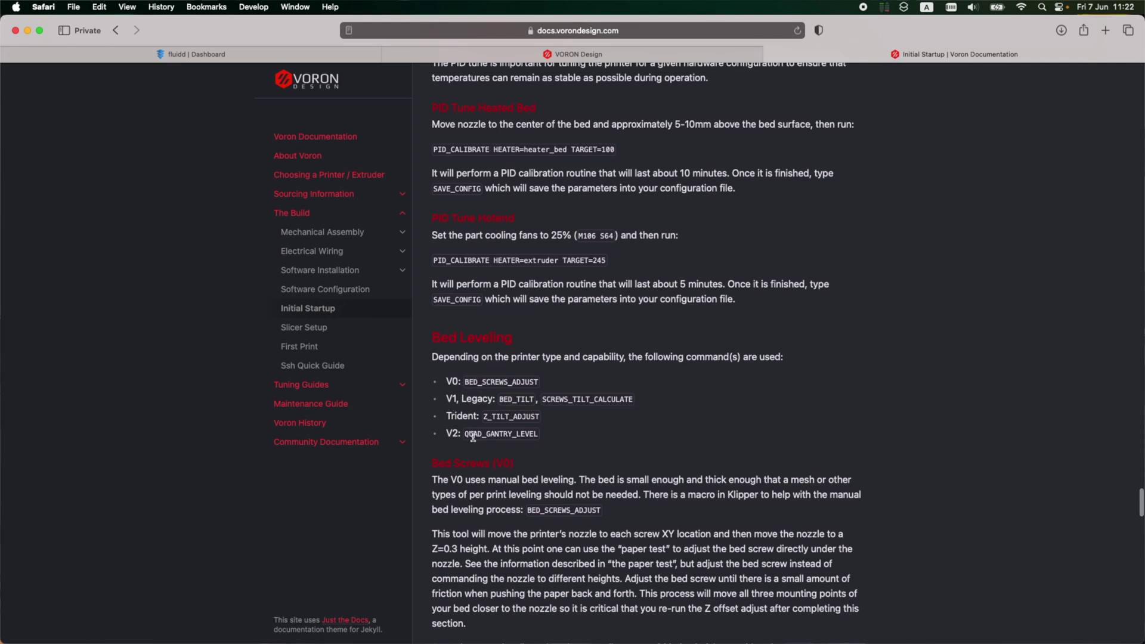
{"action": "double_click", "coordinate": [509, 430]}
{"action": "left_click", "coordinate": [191, 55]}
{"action": "left_click", "coordinate": [735, 600]}
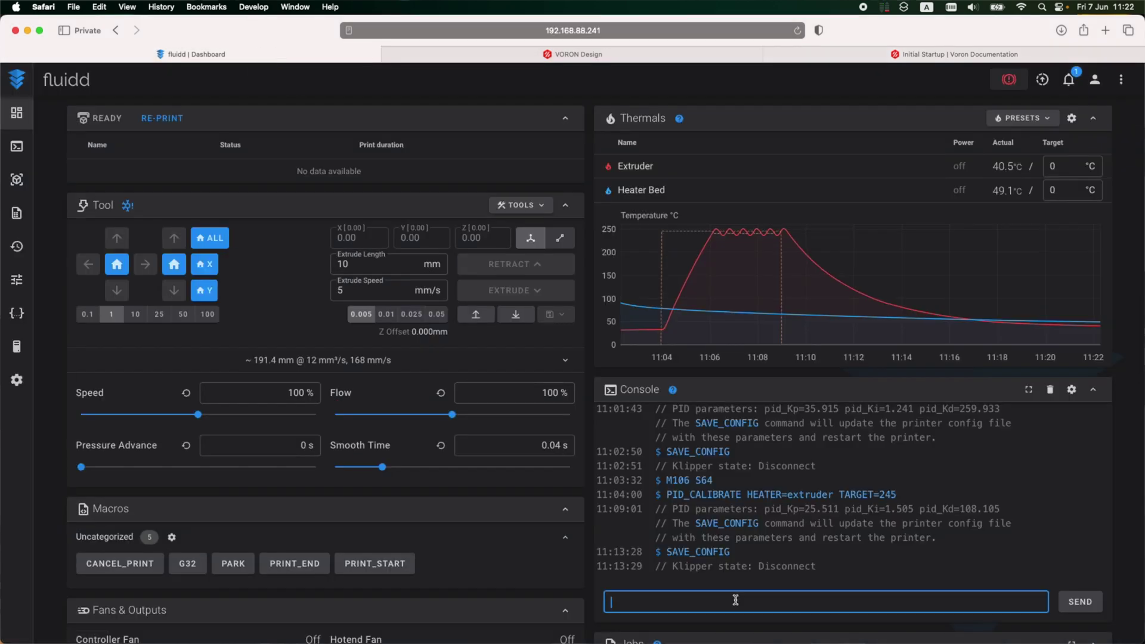
{"action": "key", "text": "super+v"}
Step: Send QUAD_GANTRY_LEVEL, then home all axes after the 'Must home axis first' error
{"action": "key", "text": "Return"}
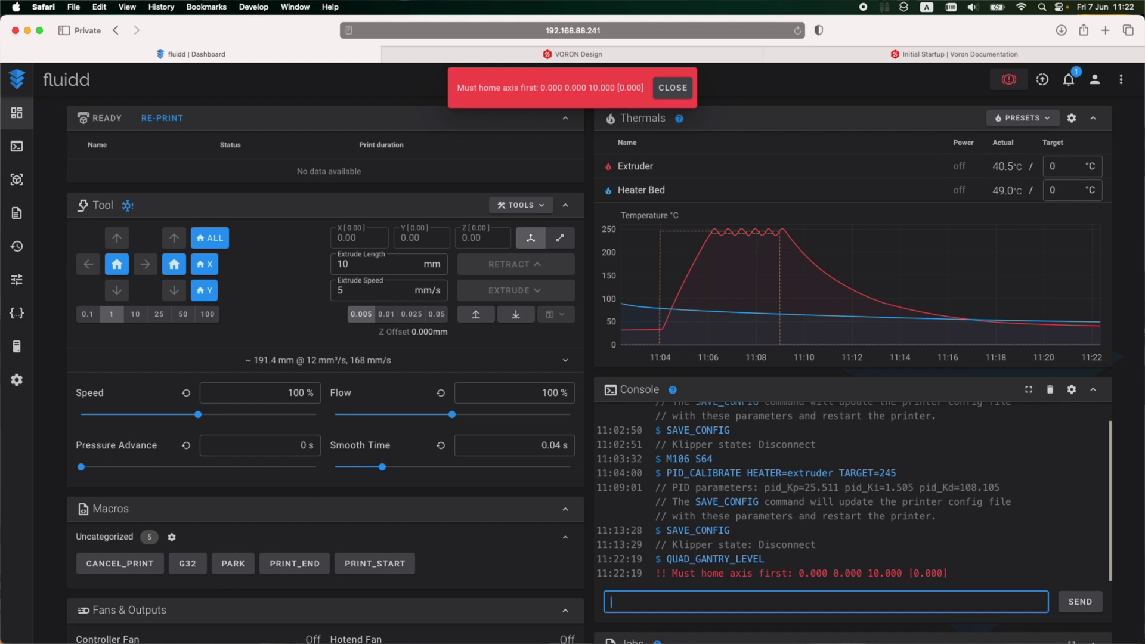
{"action": "left_click", "coordinate": [219, 238]}
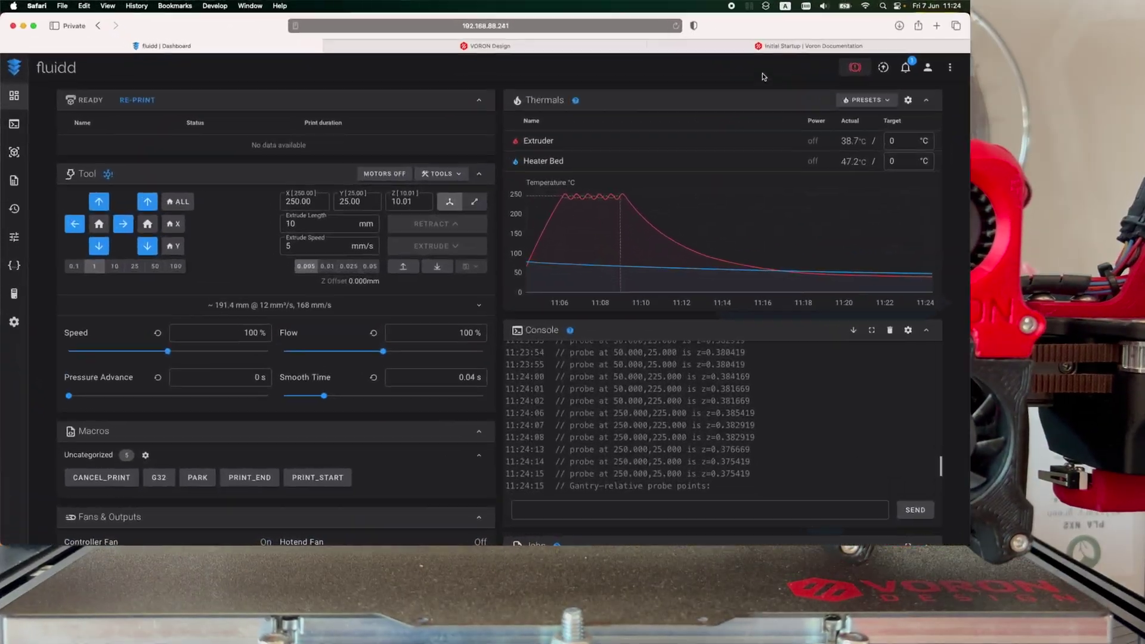
Step: Copy Z_ENDSTOP_CALIBRATE from the docs' Z Offset Adjustment section and return to Fluidd
{"action": "left_click", "coordinate": [784, 49]}
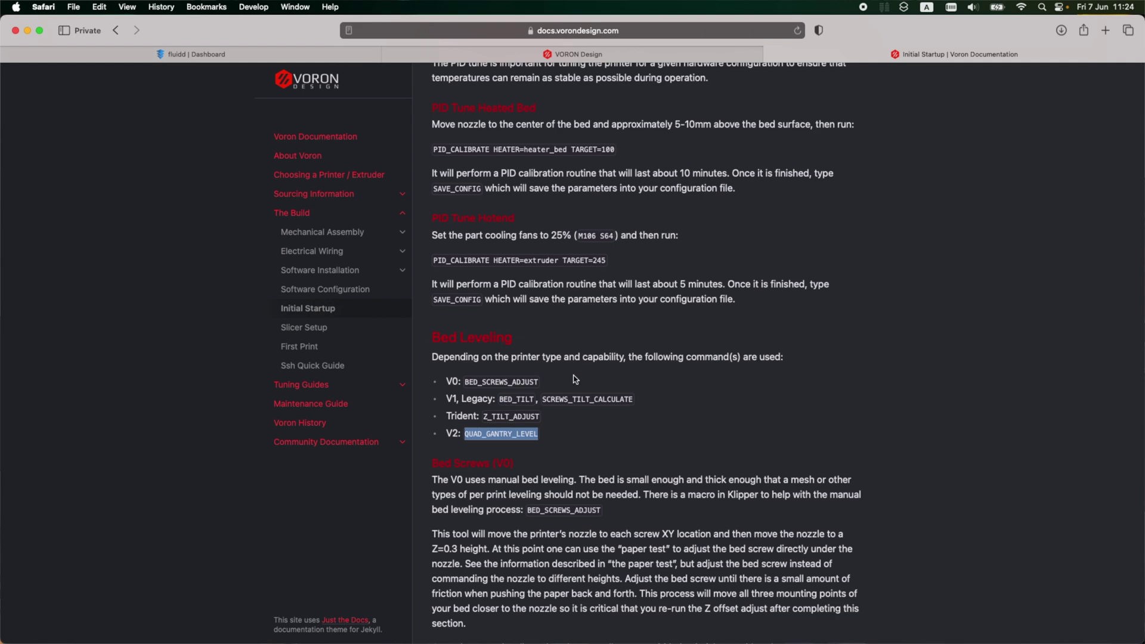
{"action": "scroll", "coordinate": [576, 379], "scroll_direction": "down", "scroll_amount": 10}
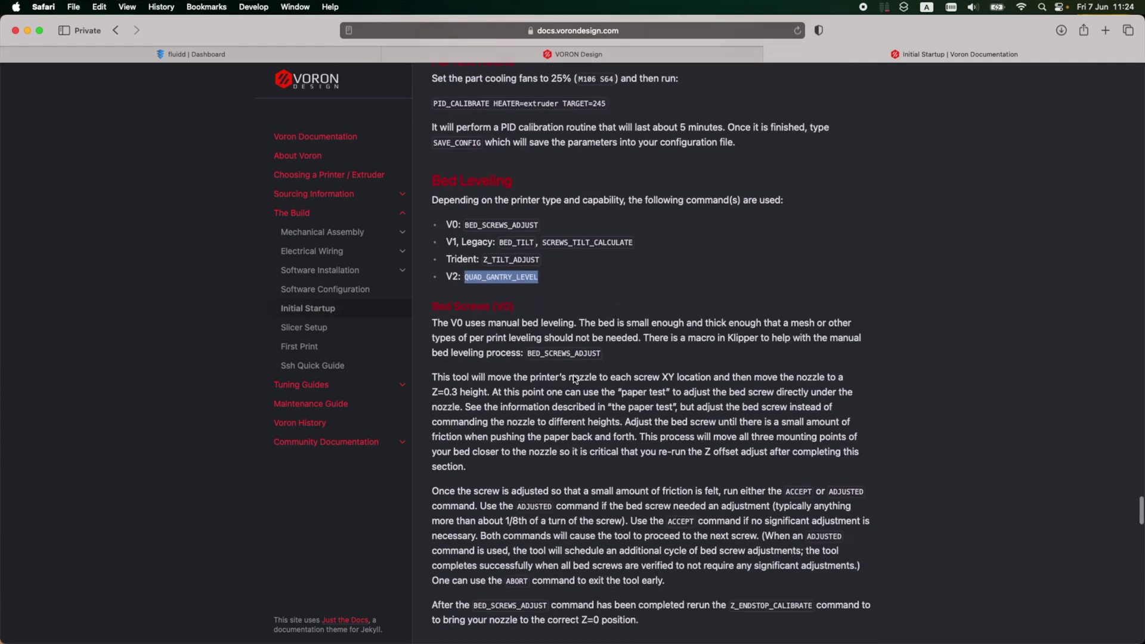
{"action": "scroll", "coordinate": [502, 281], "scroll_direction": "down", "scroll_amount": 7}
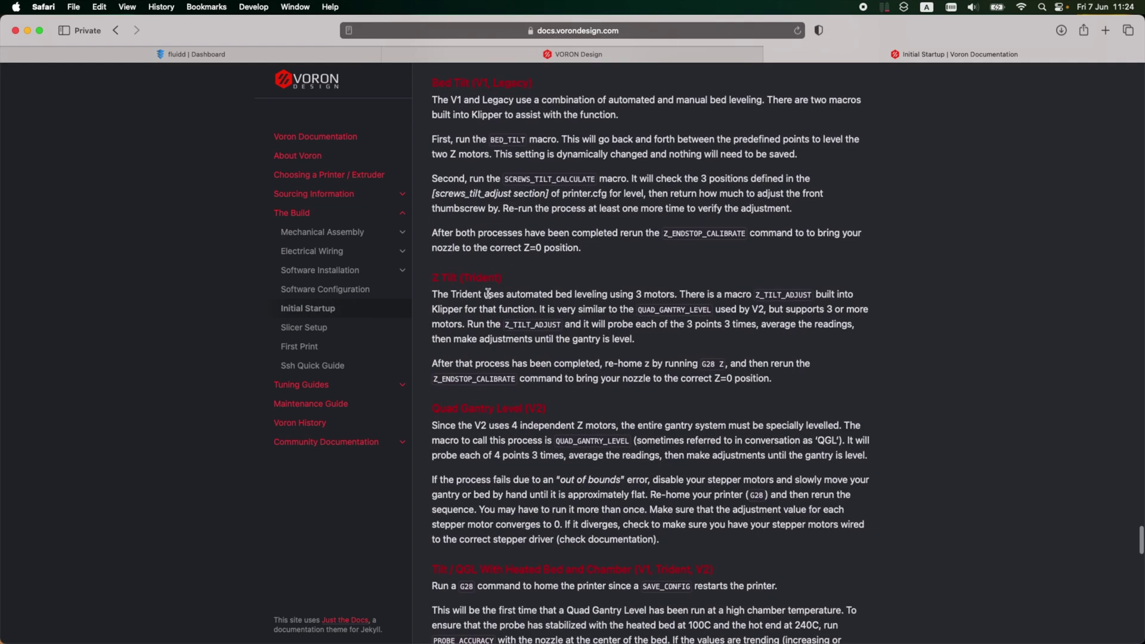
{"action": "scroll", "coordinate": [489, 344], "scroll_direction": "down", "scroll_amount": 1}
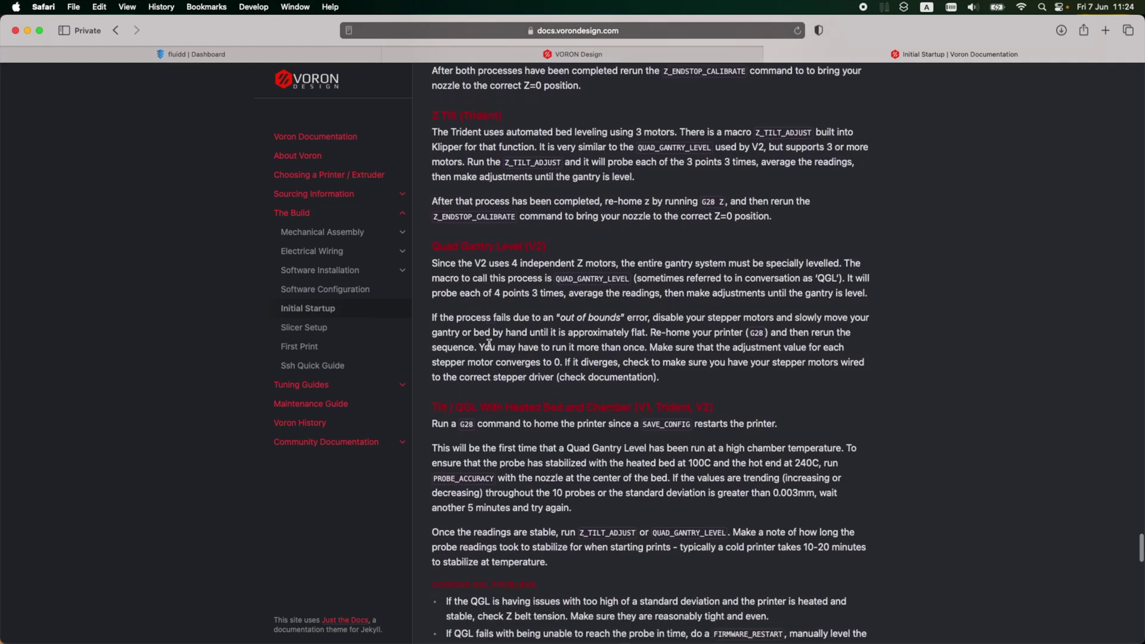
{"action": "scroll", "coordinate": [539, 311], "scroll_direction": "down", "scroll_amount": 10}
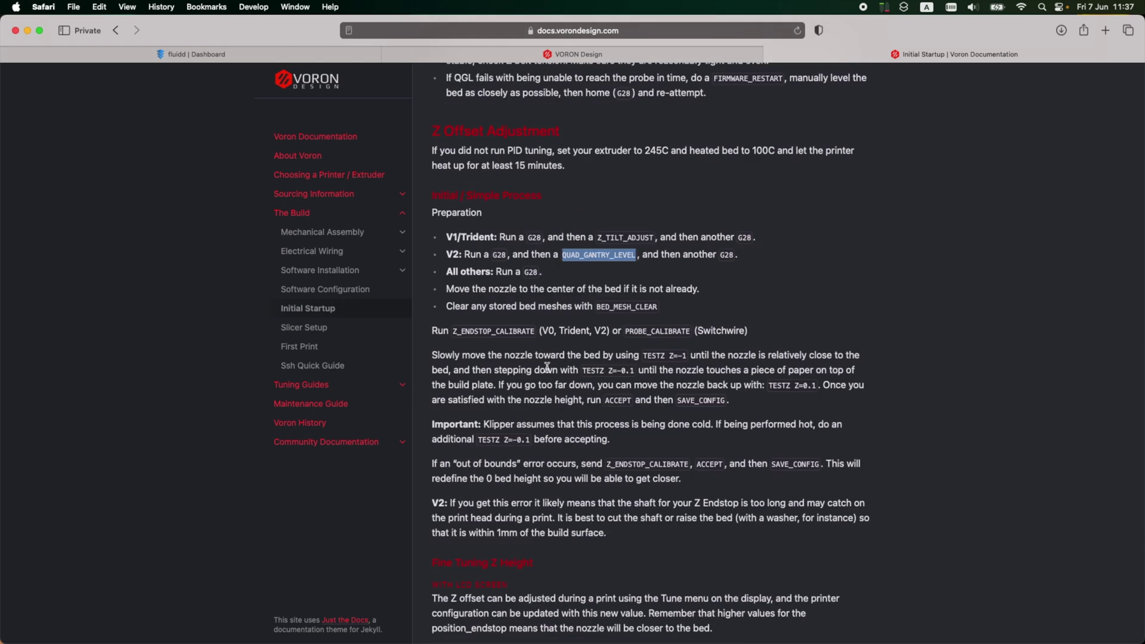
{"action": "double_click", "coordinate": [517, 329]}
{"action": "key", "text": "super+c"}
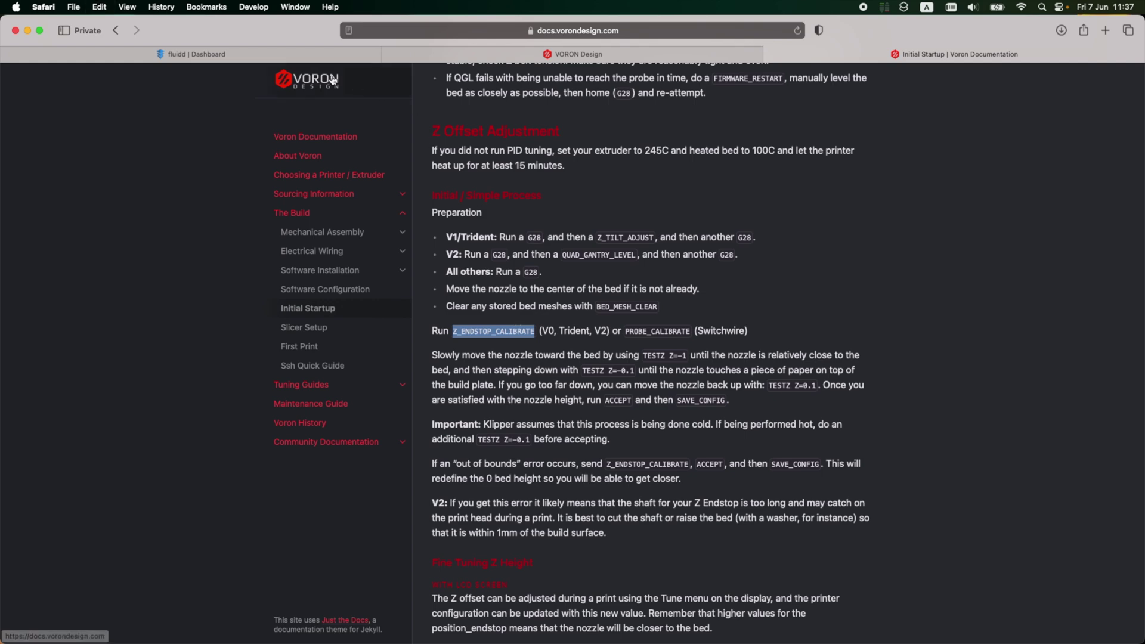
{"action": "left_click", "coordinate": [319, 55]}
Step: Run Z_ENDSTOP_CALIBRATE in the console and lower the nozzle 1 mm twice toward the bed
{"action": "left_click", "coordinate": [722, 602]}
{"action": "key", "text": "super+v"}
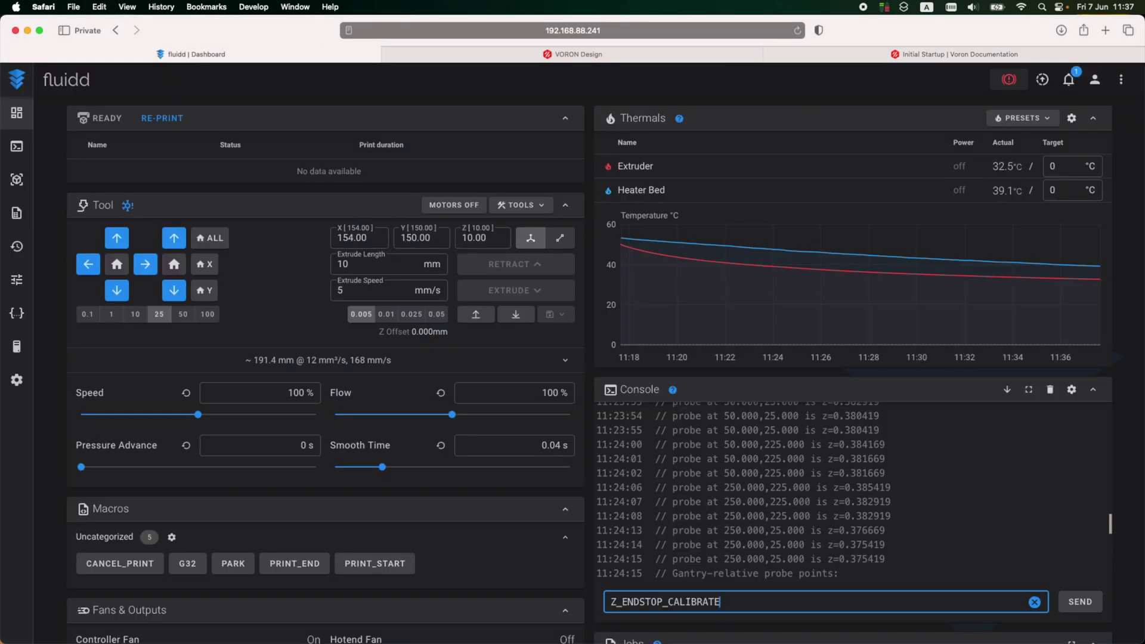
{"action": "key", "text": "Return"}
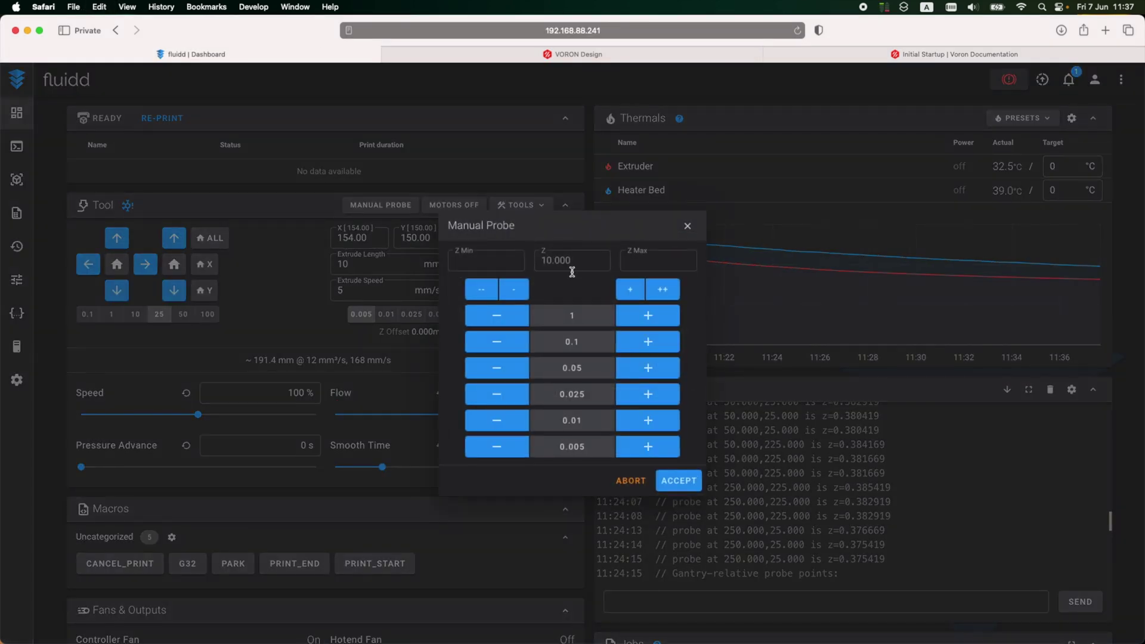
{"action": "left_click", "coordinate": [491, 319]}
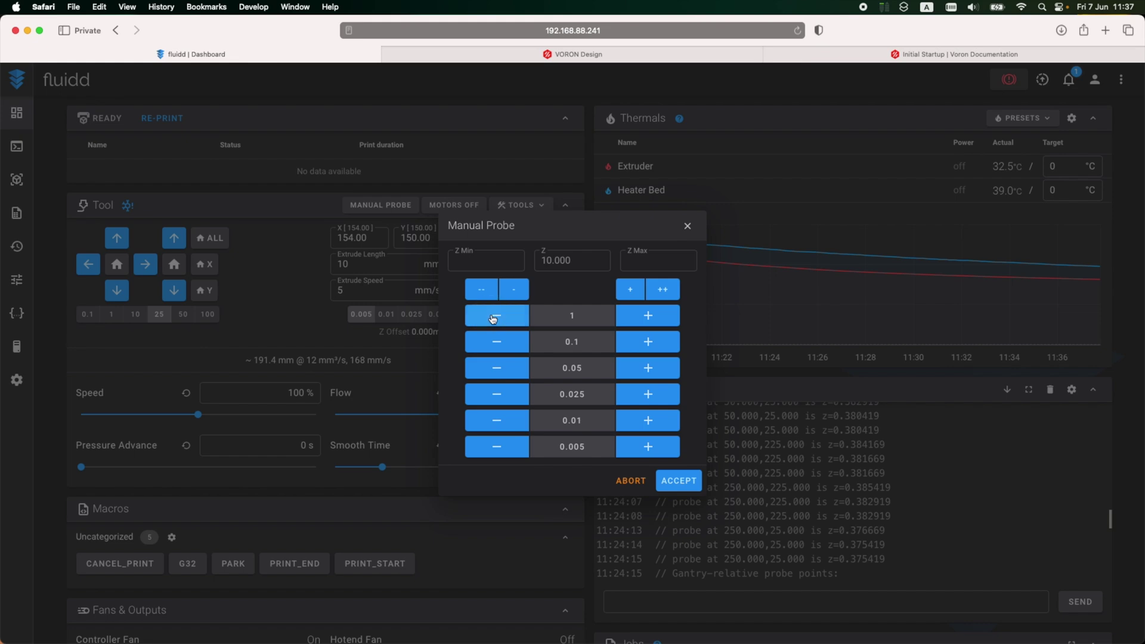
{"action": "left_click", "coordinate": [492, 319]}
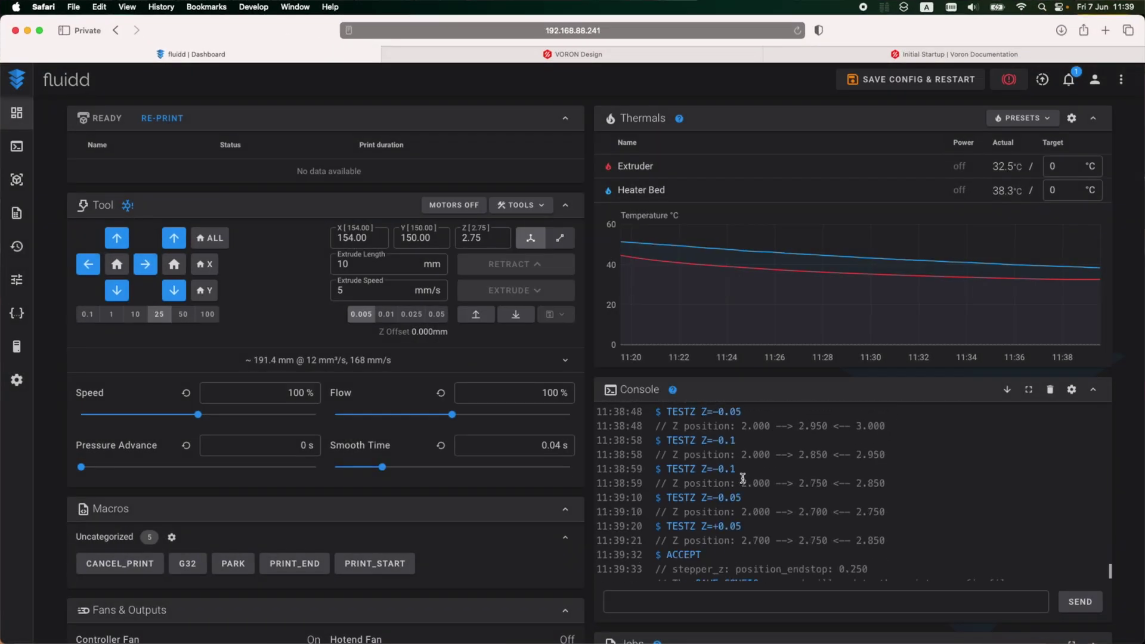
Step: Send SAVE_CONFIG to store the 0.250 Z endstop position
{"action": "scroll", "coordinate": [742, 478], "scroll_direction": "down", "scroll_amount": 10}
{"action": "scroll", "coordinate": [742, 478], "scroll_direction": "up", "scroll_amount": 7}
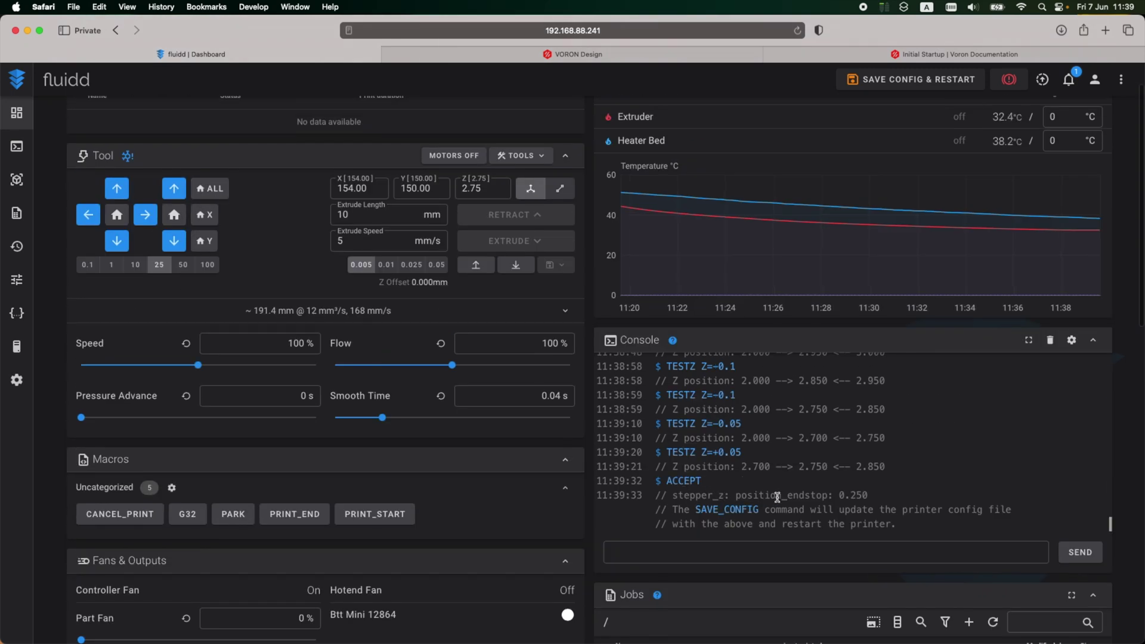
{"action": "left_click", "coordinate": [723, 510]}
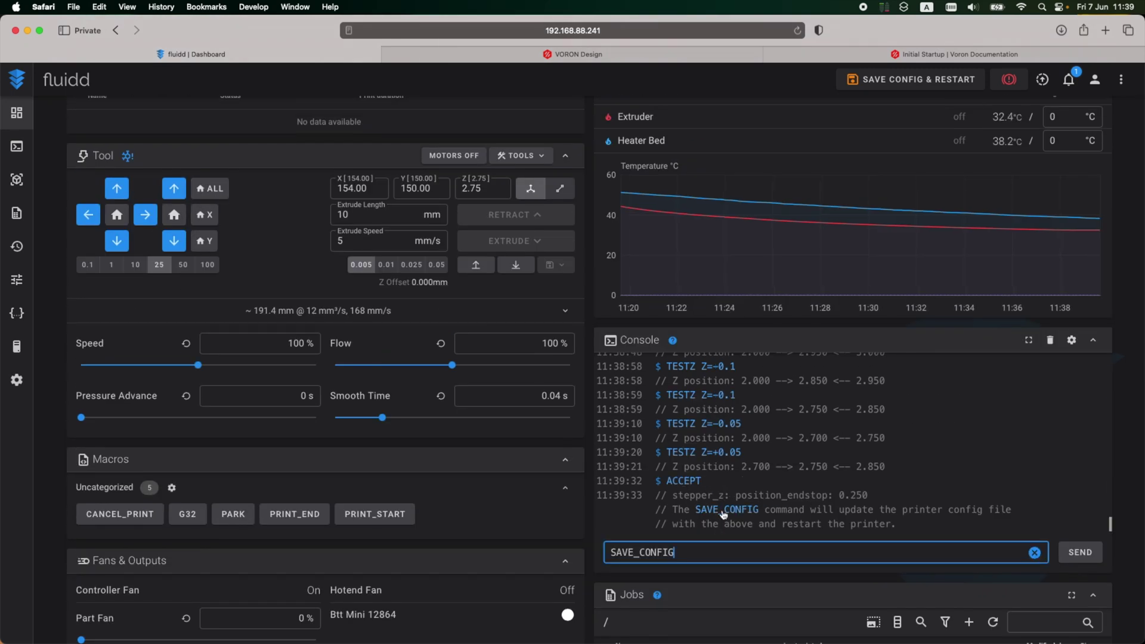
{"action": "left_click", "coordinate": [1079, 552]}
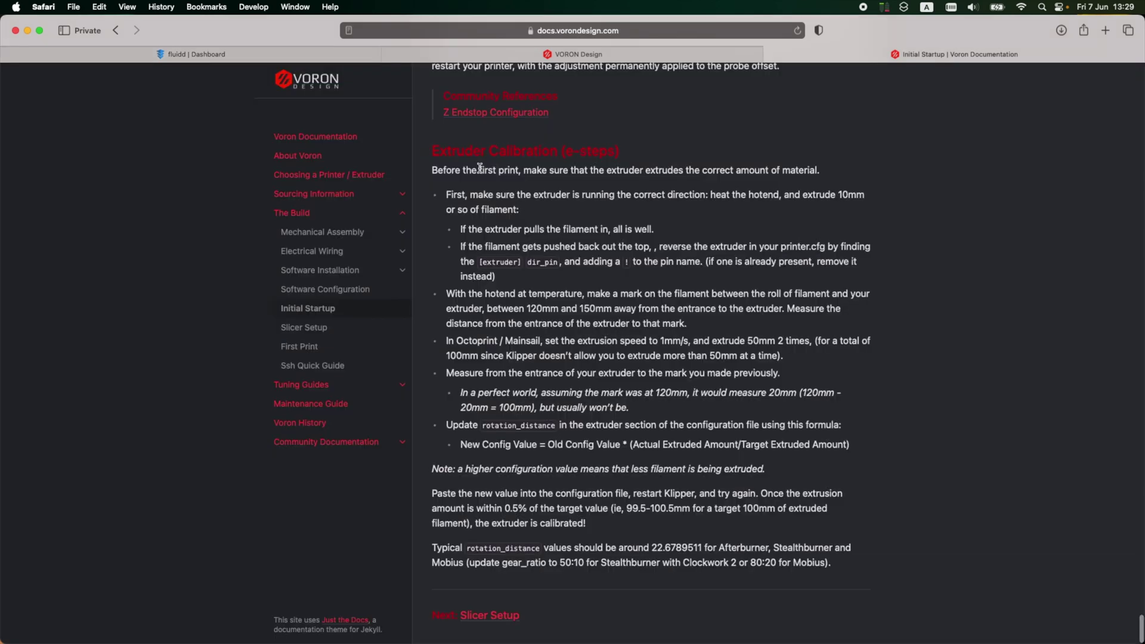
Step: Open printer.cfg from Fluidd's configuration files
{"action": "left_click", "coordinate": [233, 58]}
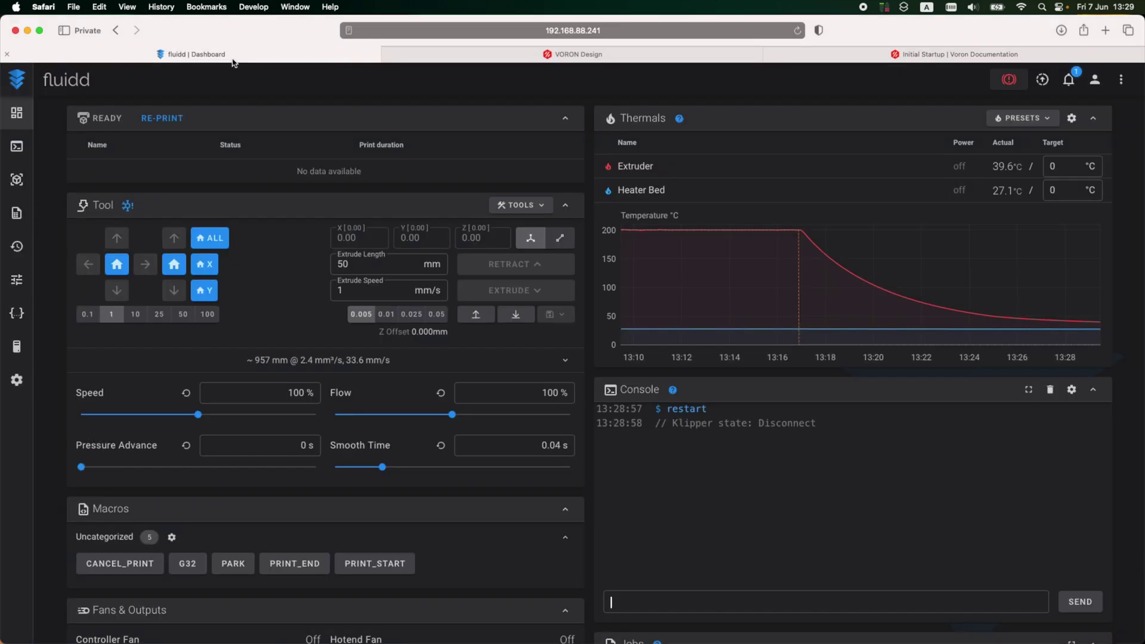
{"action": "left_click", "coordinate": [17, 313]}
{"action": "left_click", "coordinate": [148, 200]}
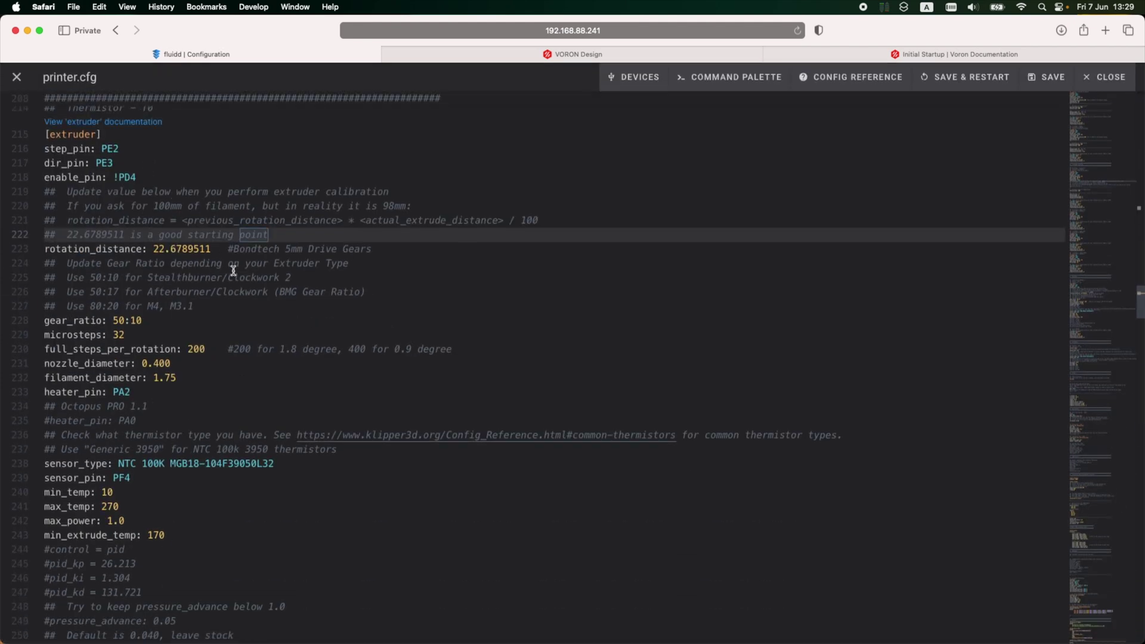
Step: Change the extruder gear_ratio from 50:10 to 50:17, then save and restart Klipper
{"action": "left_click", "coordinate": [112, 192]}
{"action": "scroll", "coordinate": [70, 315], "scroll_direction": "up", "scroll_amount": 5}
{"action": "scroll", "coordinate": [77, 356], "scroll_direction": "down", "scroll_amount": 6}
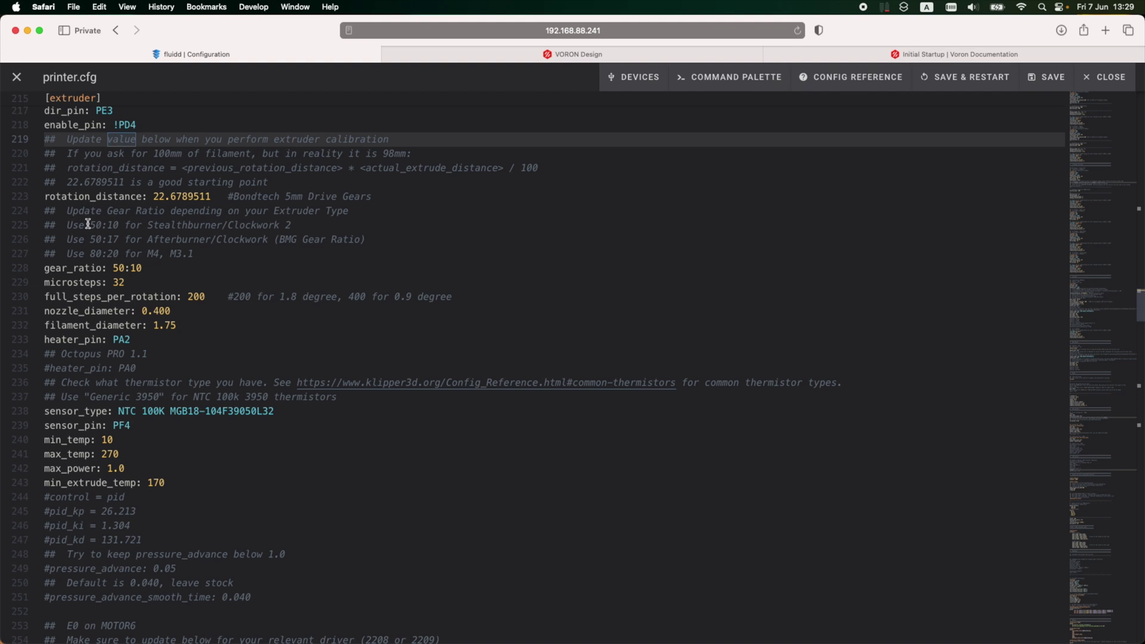
{"action": "double_click", "coordinate": [178, 238]}
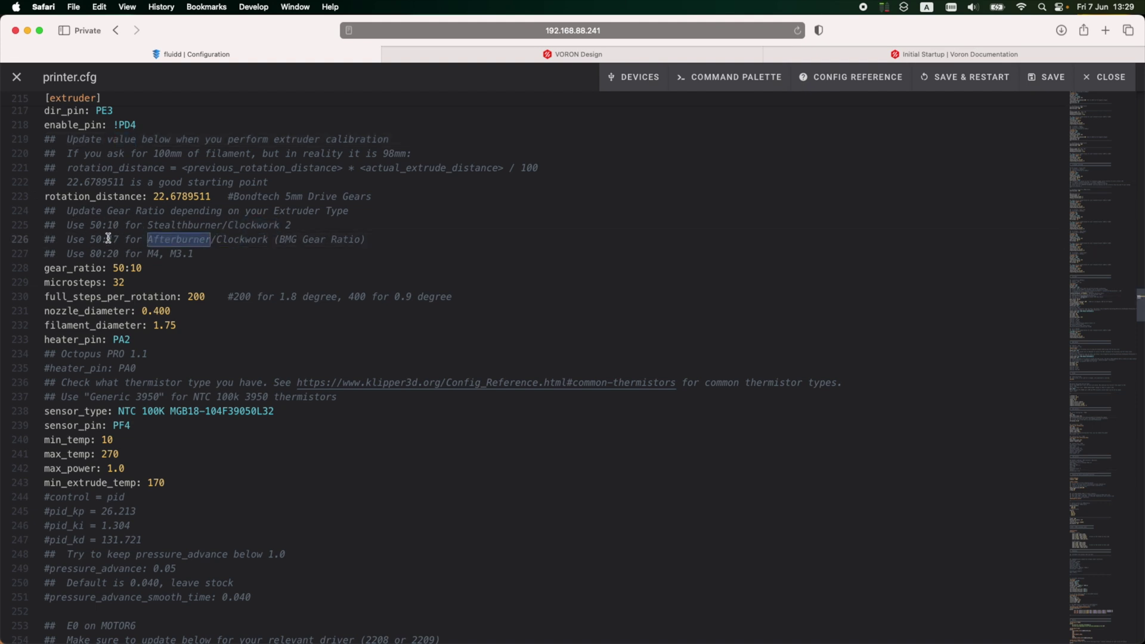
{"action": "left_click_drag", "start_coordinate": [91, 239], "coordinate": [121, 238]}
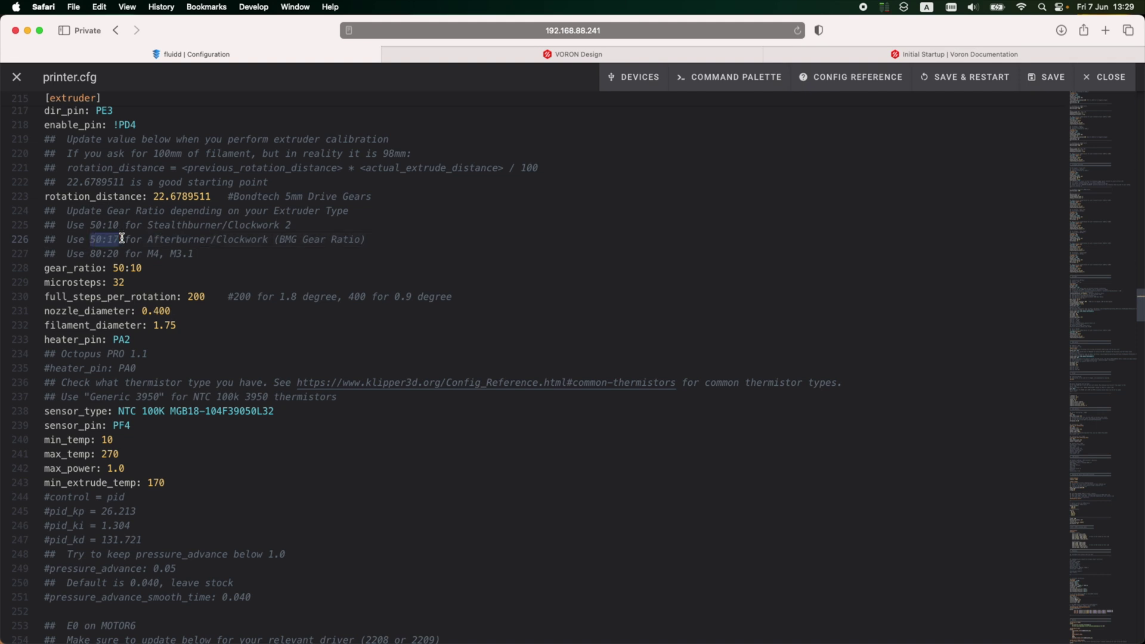
{"action": "left_click", "coordinate": [146, 268]}
{"action": "key", "text": "BackSpace"}
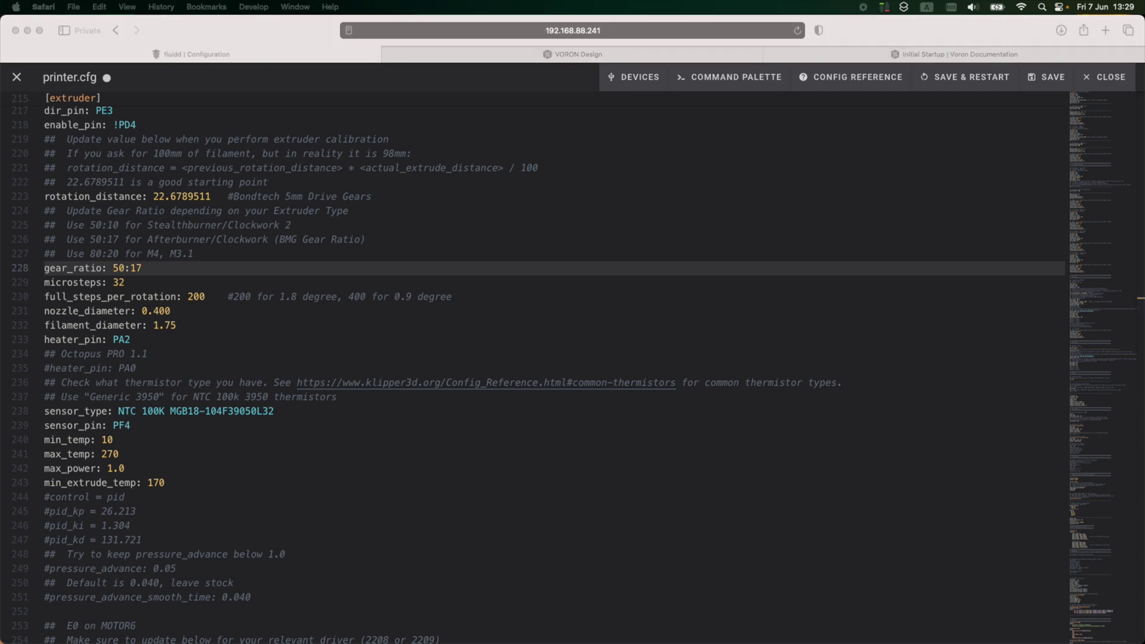
{"action": "left_click", "coordinate": [978, 79]}
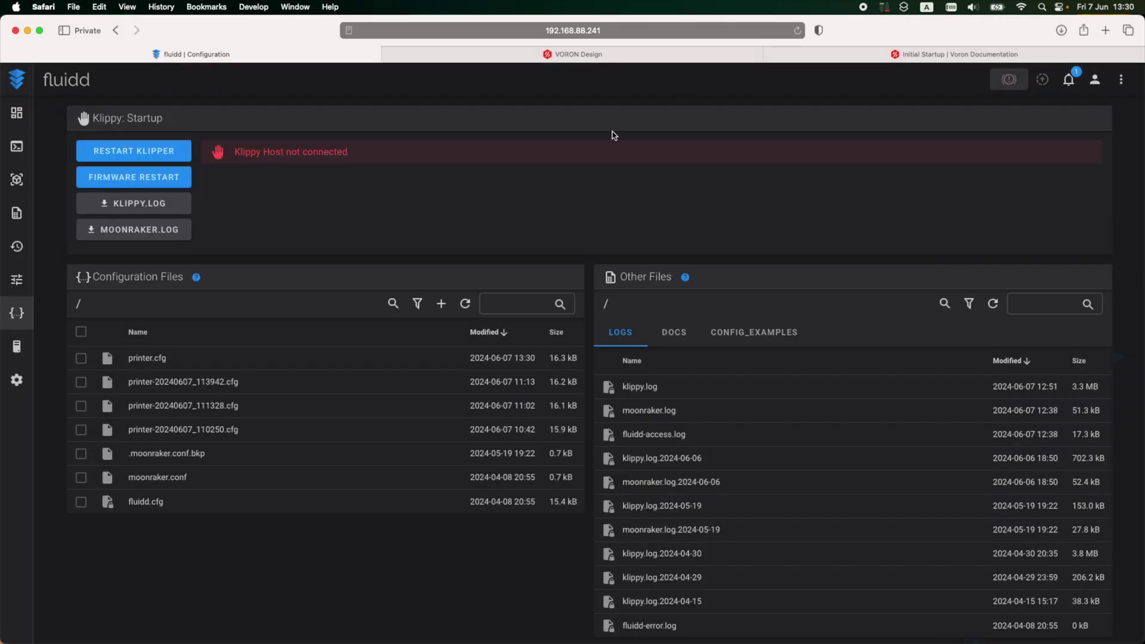
Step: Set the extruder target temperature to 200 °C
{"action": "left_click", "coordinate": [1056, 163]}
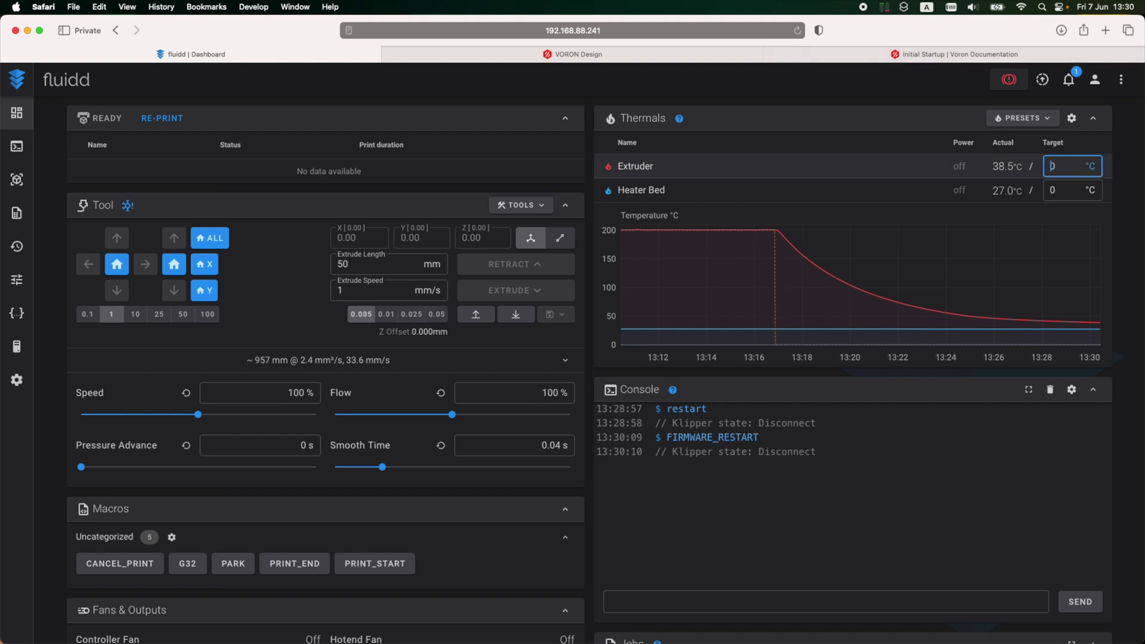
{"action": "type", "text": "200"}
{"action": "key", "text": "Return"}
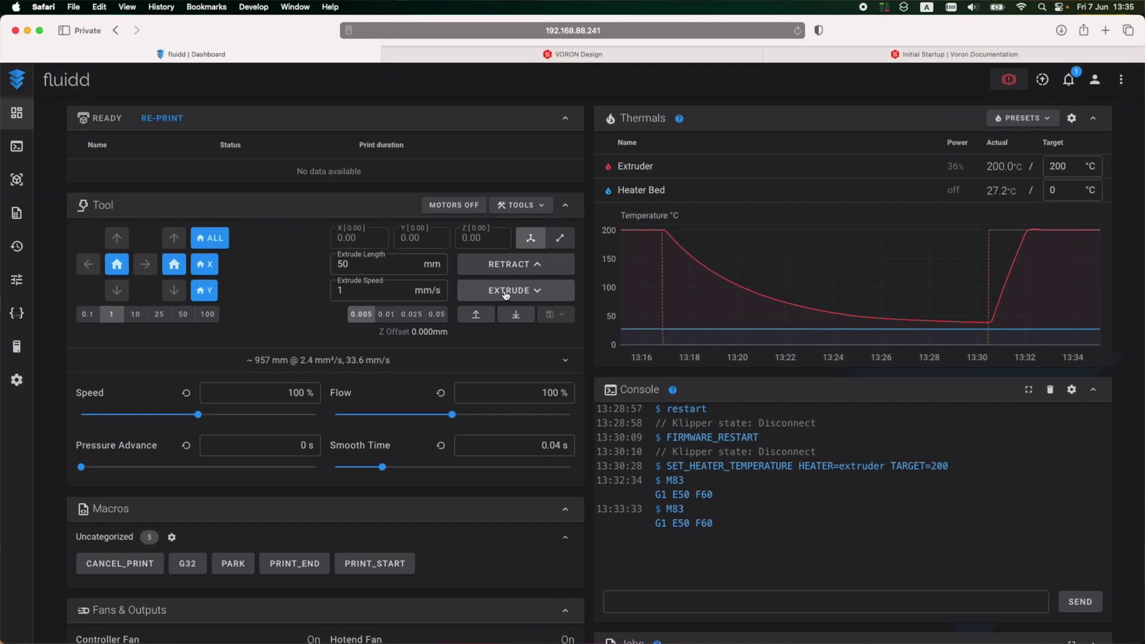
Step: In printer.cfg, add the line 22.6789511 * 98 / 100 above rotation_distance
{"action": "left_click", "coordinate": [16, 313]}
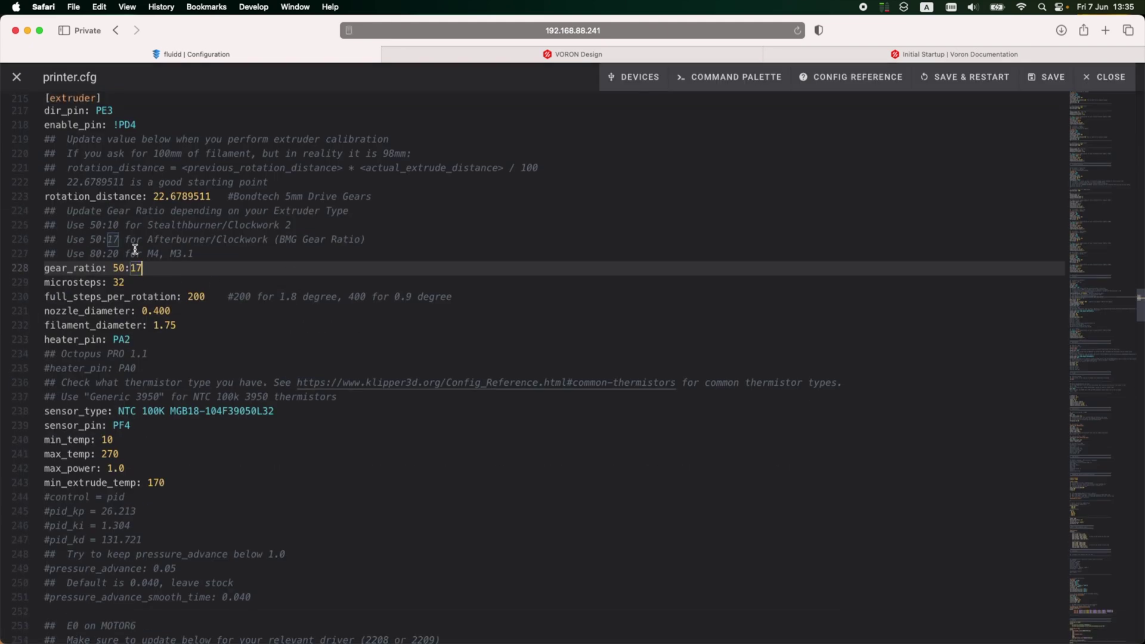
{"action": "scroll", "coordinate": [135, 249], "scroll_direction": "up", "scroll_amount": 2}
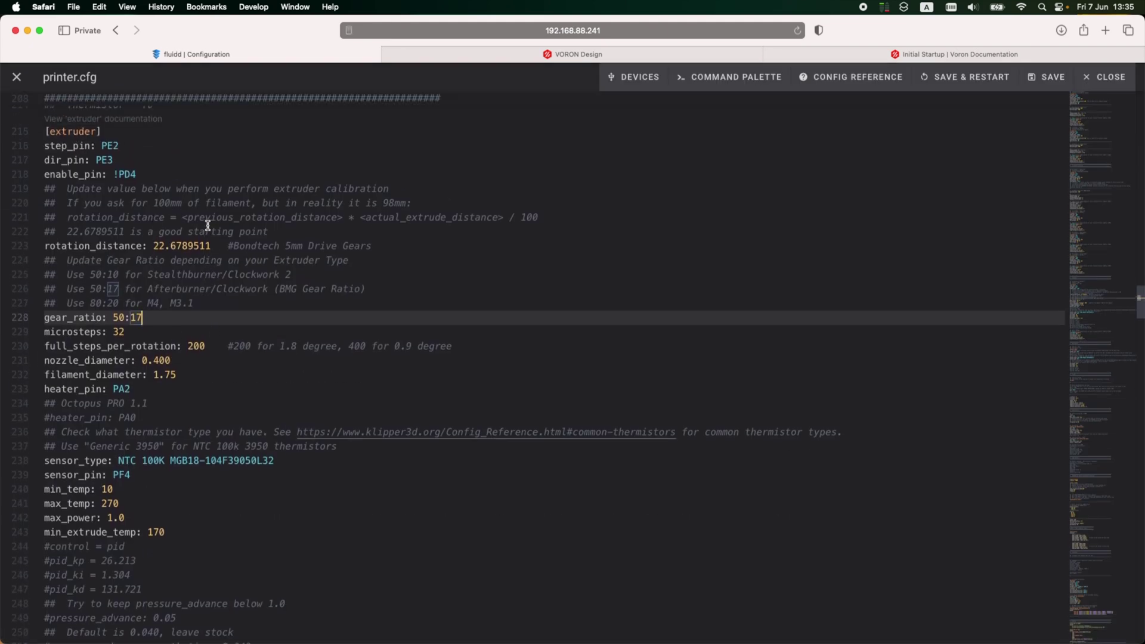
{"action": "left_click", "coordinate": [301, 226]}
{"action": "key", "text": "Return"}
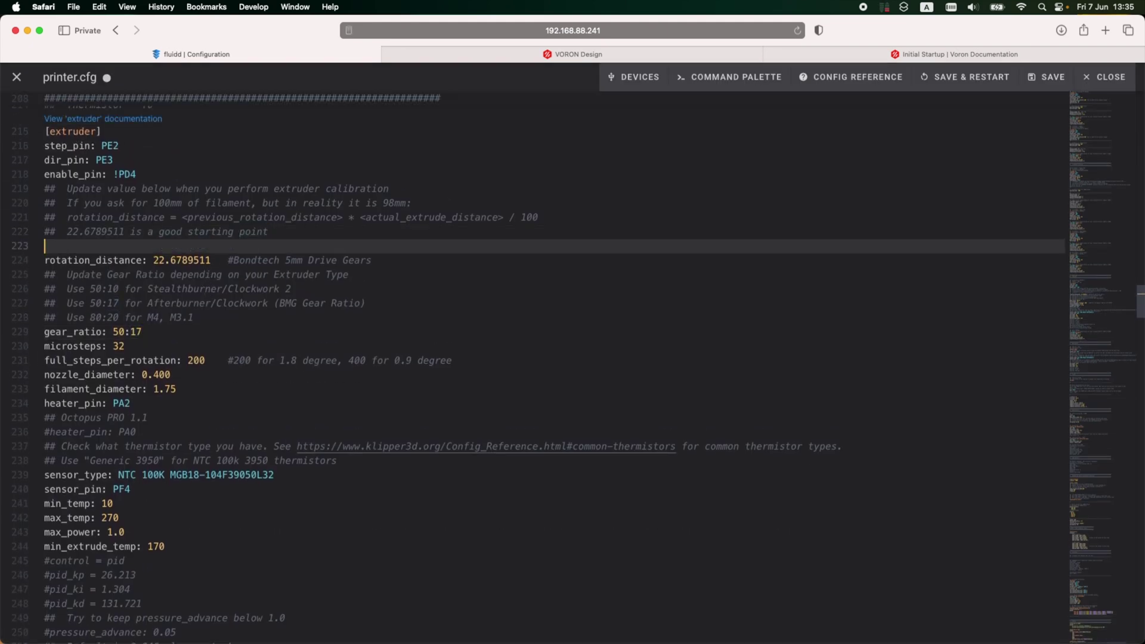
{"action": "left_click_drag", "start_coordinate": [212, 260], "coordinate": [162, 260]}
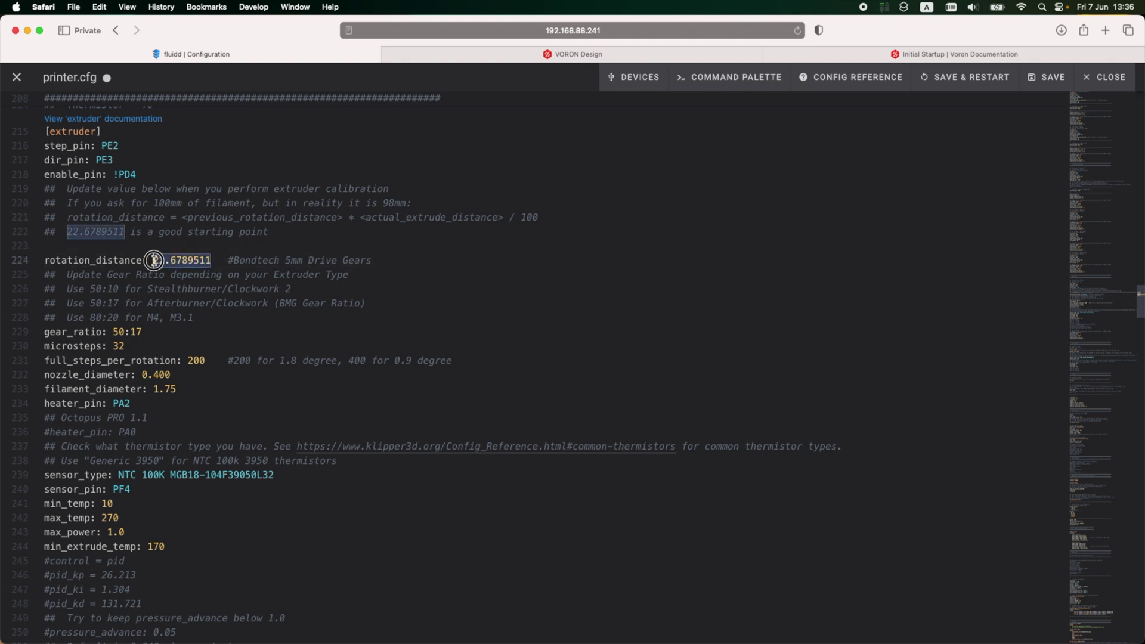
{"action": "left_click", "coordinate": [158, 246]}
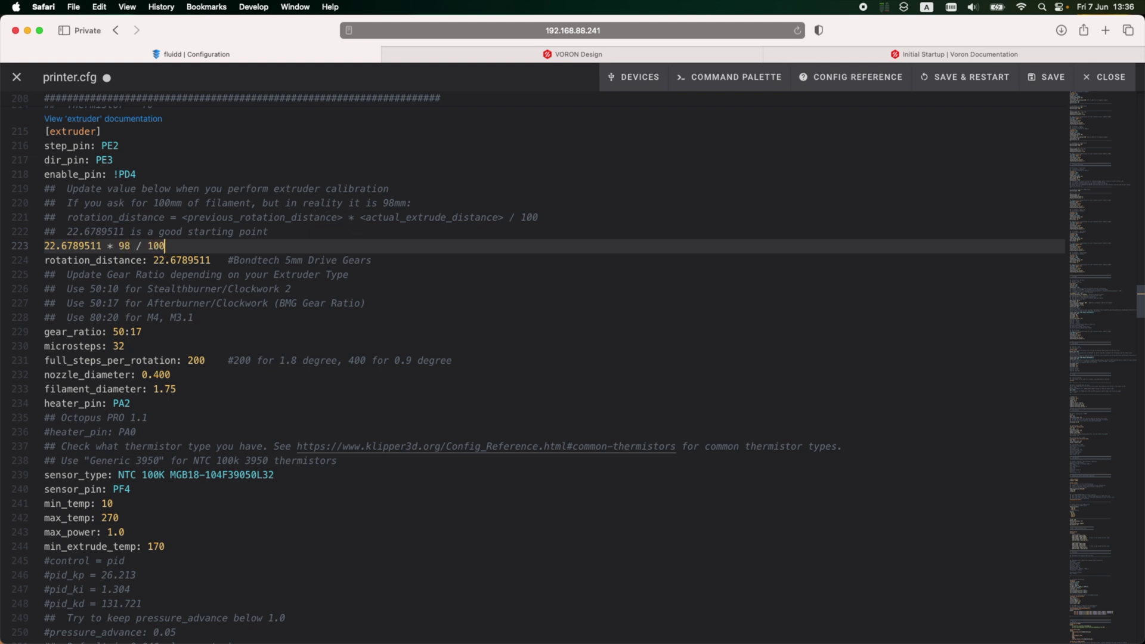
Step: Calculate 22.6789511 * 98 / 100 via Google in a new tab, getting 22.225372078
{"action": "key", "text": "super+shift+Left"}
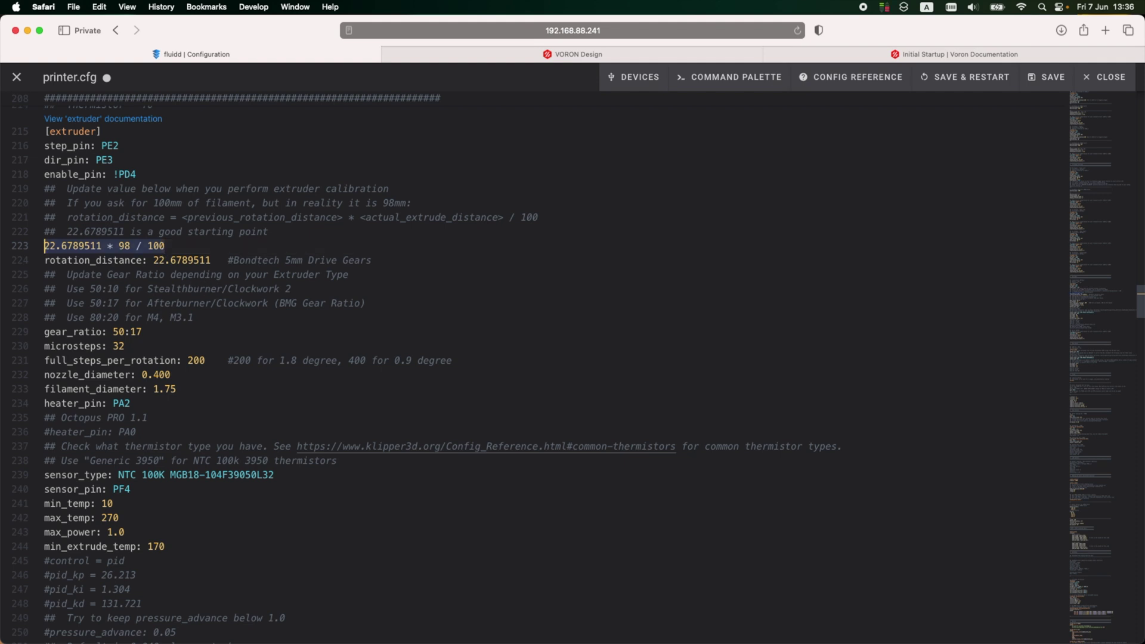
{"action": "key", "text": "super+c"}
{"action": "key", "text": "super+t"}
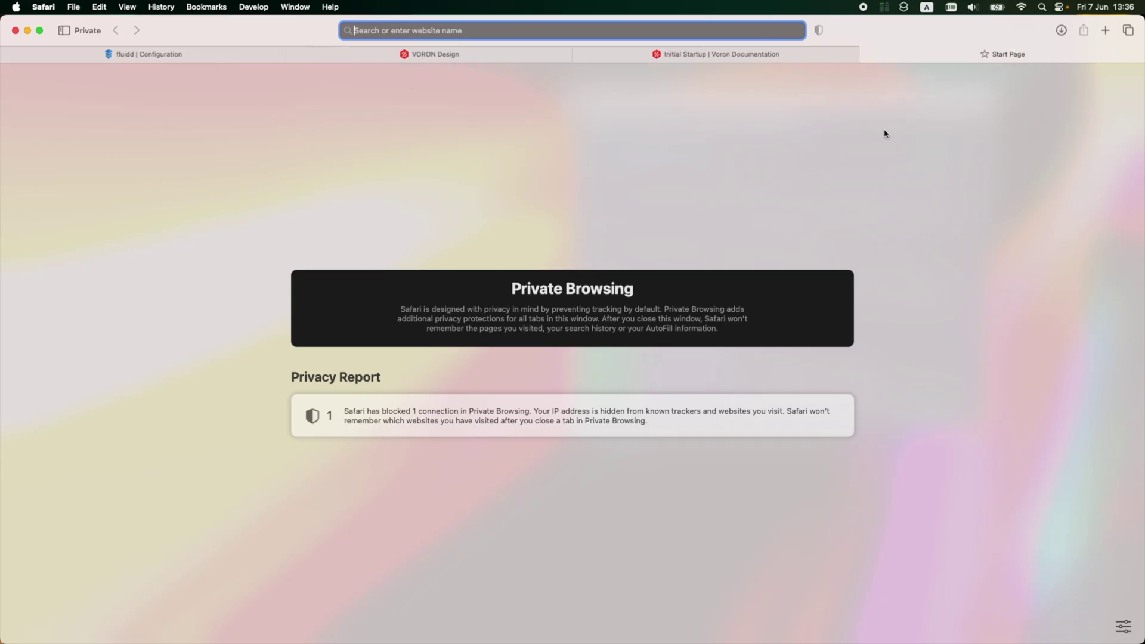
{"action": "key", "text": "super+v"}
{"action": "key", "text": "super+a"}
{"action": "key", "text": "Return"}
{"action": "left_click", "coordinate": [561, 528]}
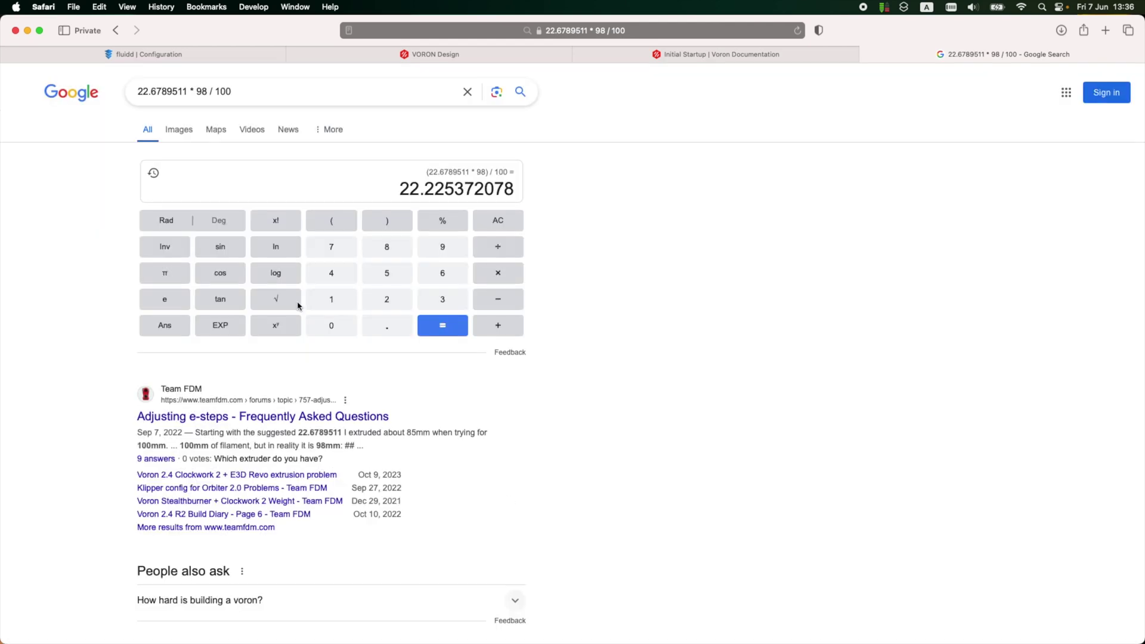
{"action": "left_click_drag", "start_coordinate": [398, 189], "coordinate": [522, 183]}
Step: Replace rotation_distance with 22.225372078 and delete the scratch formula line
{"action": "key", "text": "super+c"}
{"action": "key", "text": "super+1"}
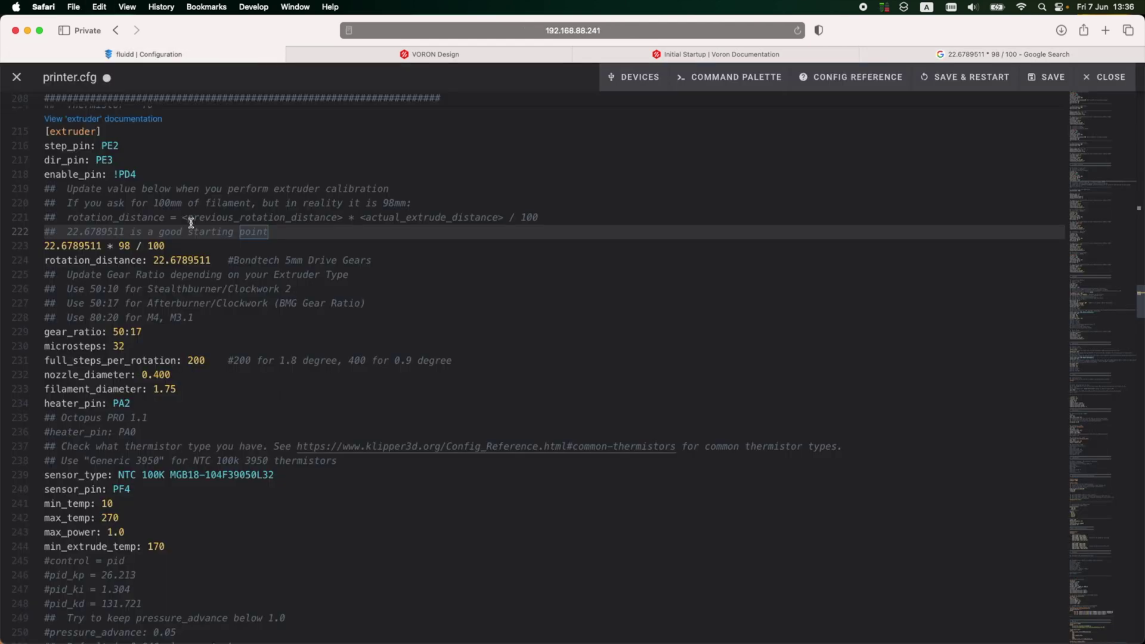
{"action": "double_click", "coordinate": [162, 258]}
{"action": "key", "text": "super+v"}
{"action": "key", "text": "Up"}
{"action": "key", "text": "super+shift+Left"}
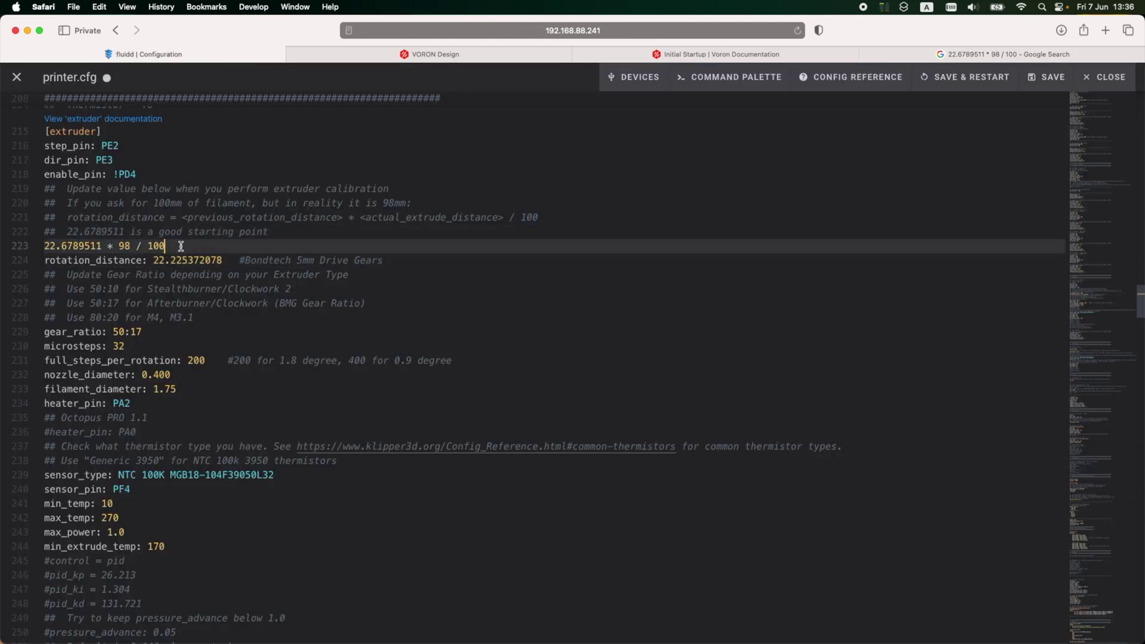
{"action": "key", "text": "BackSpace"}
{"action": "key", "text": "BackSpace"}
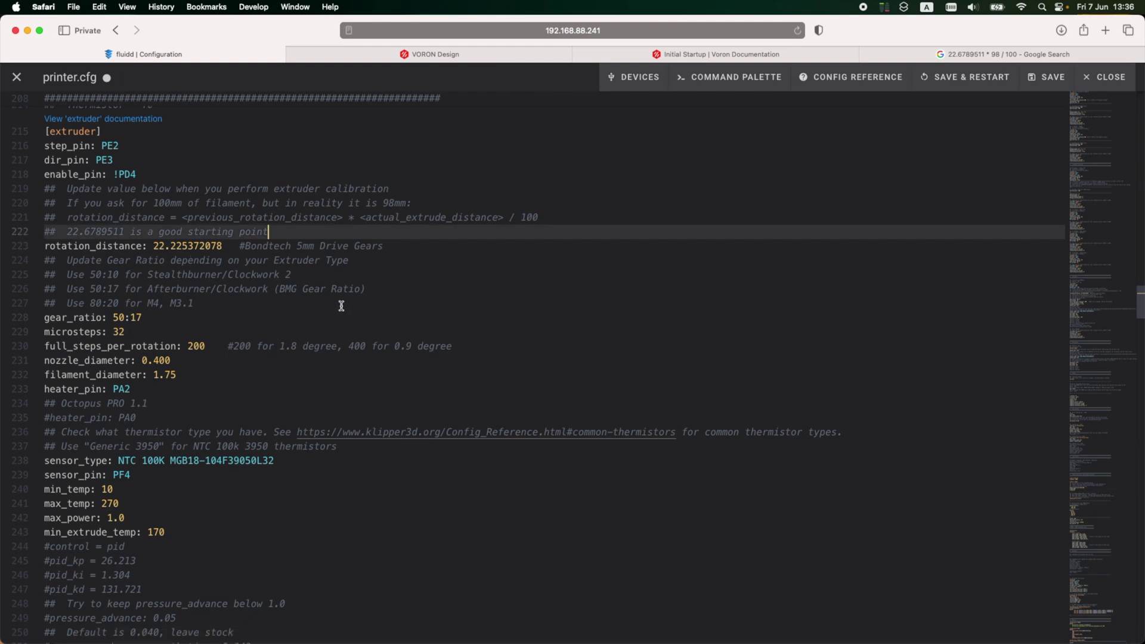
Step: Save printer.cfg, close the editor, and set the extruder target to 0
{"action": "left_click", "coordinate": [341, 305]}
{"action": "left_click", "coordinate": [1045, 84]}
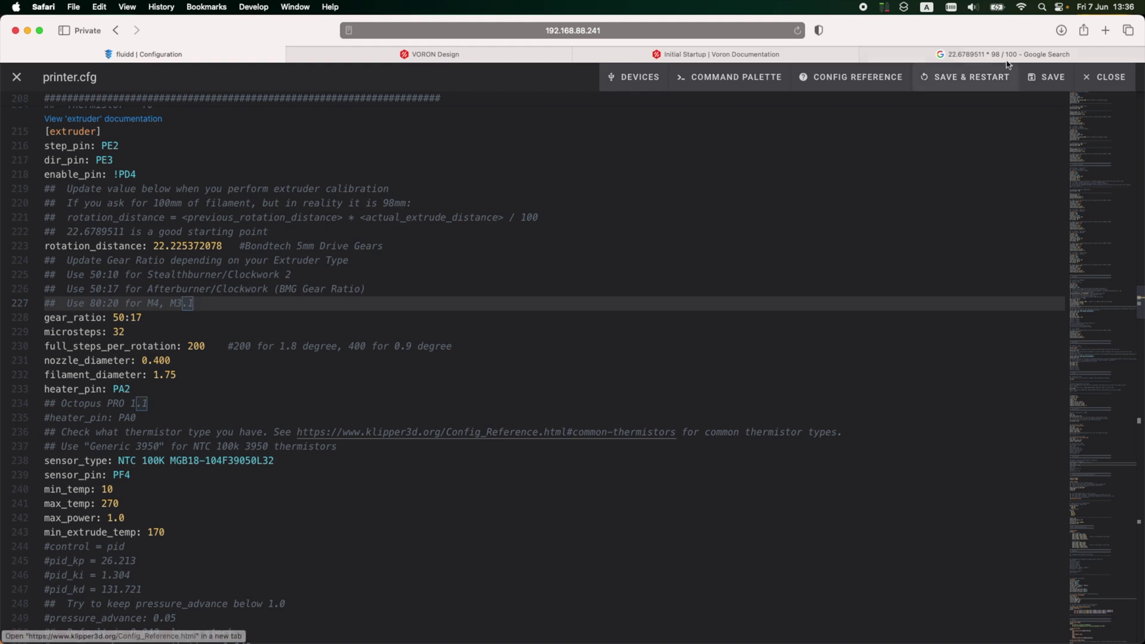
{"action": "left_click", "coordinate": [1104, 77]}
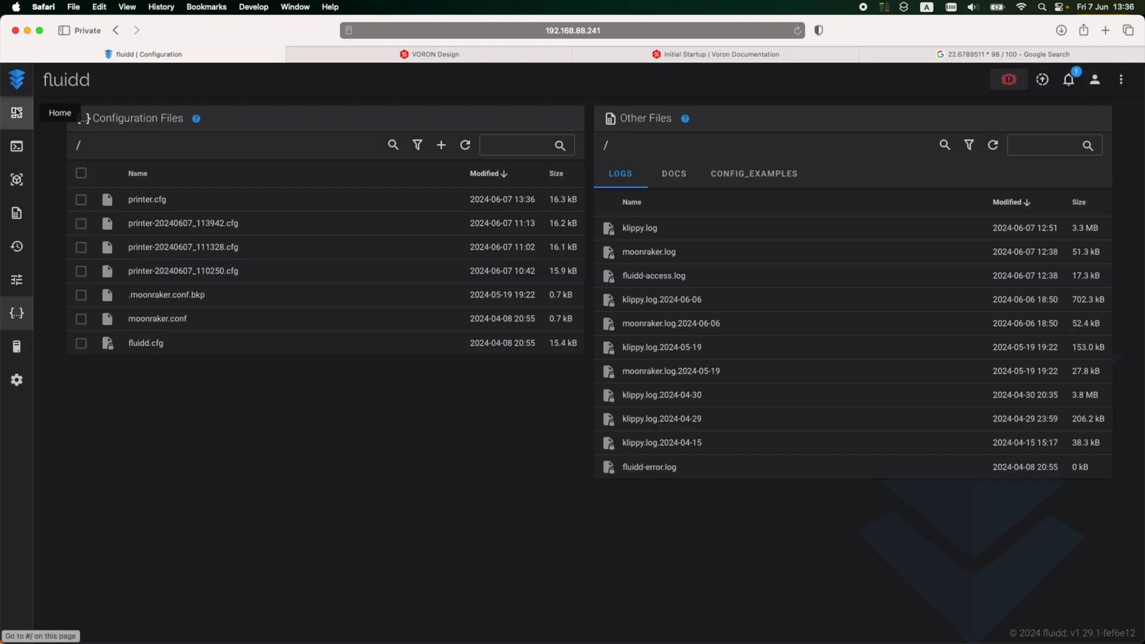
{"action": "left_click", "coordinate": [18, 112]}
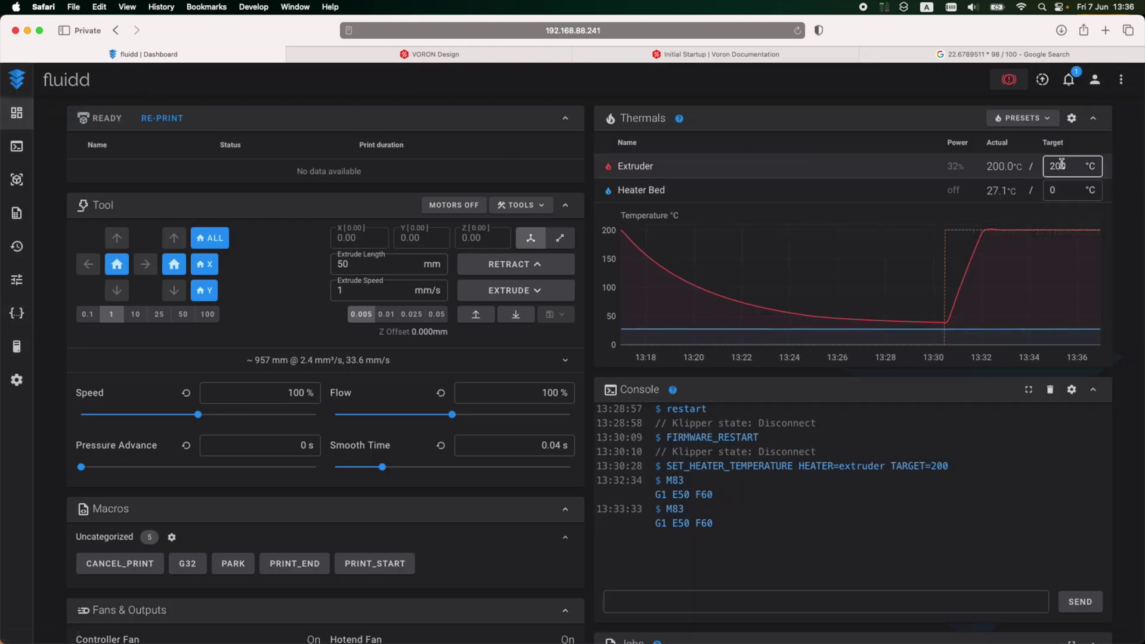
{"action": "key", "text": "Return"}
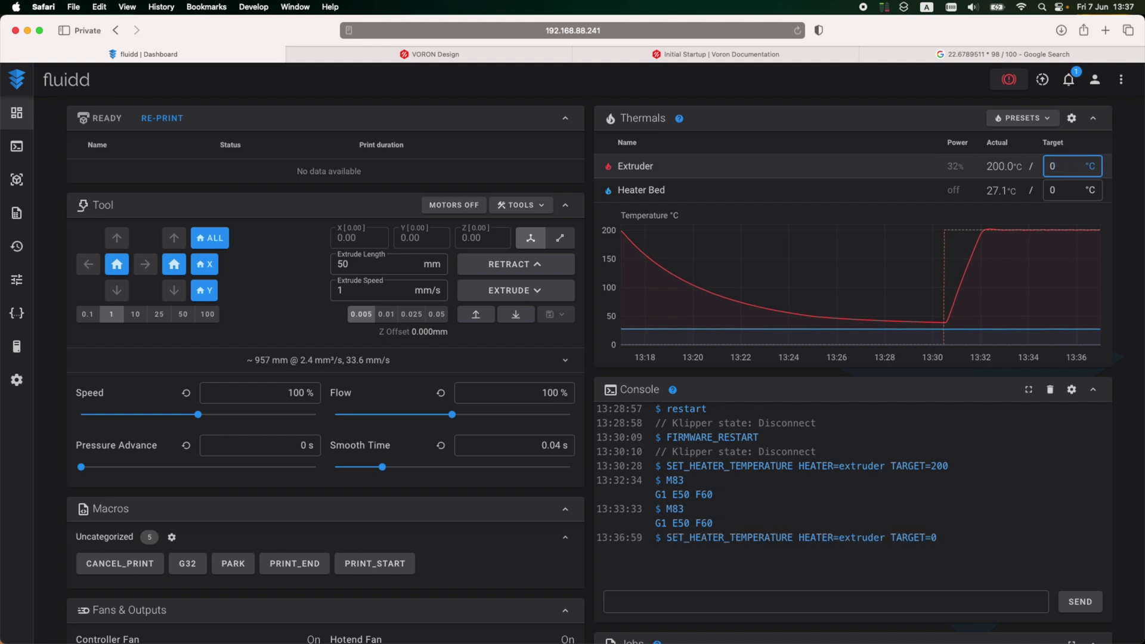